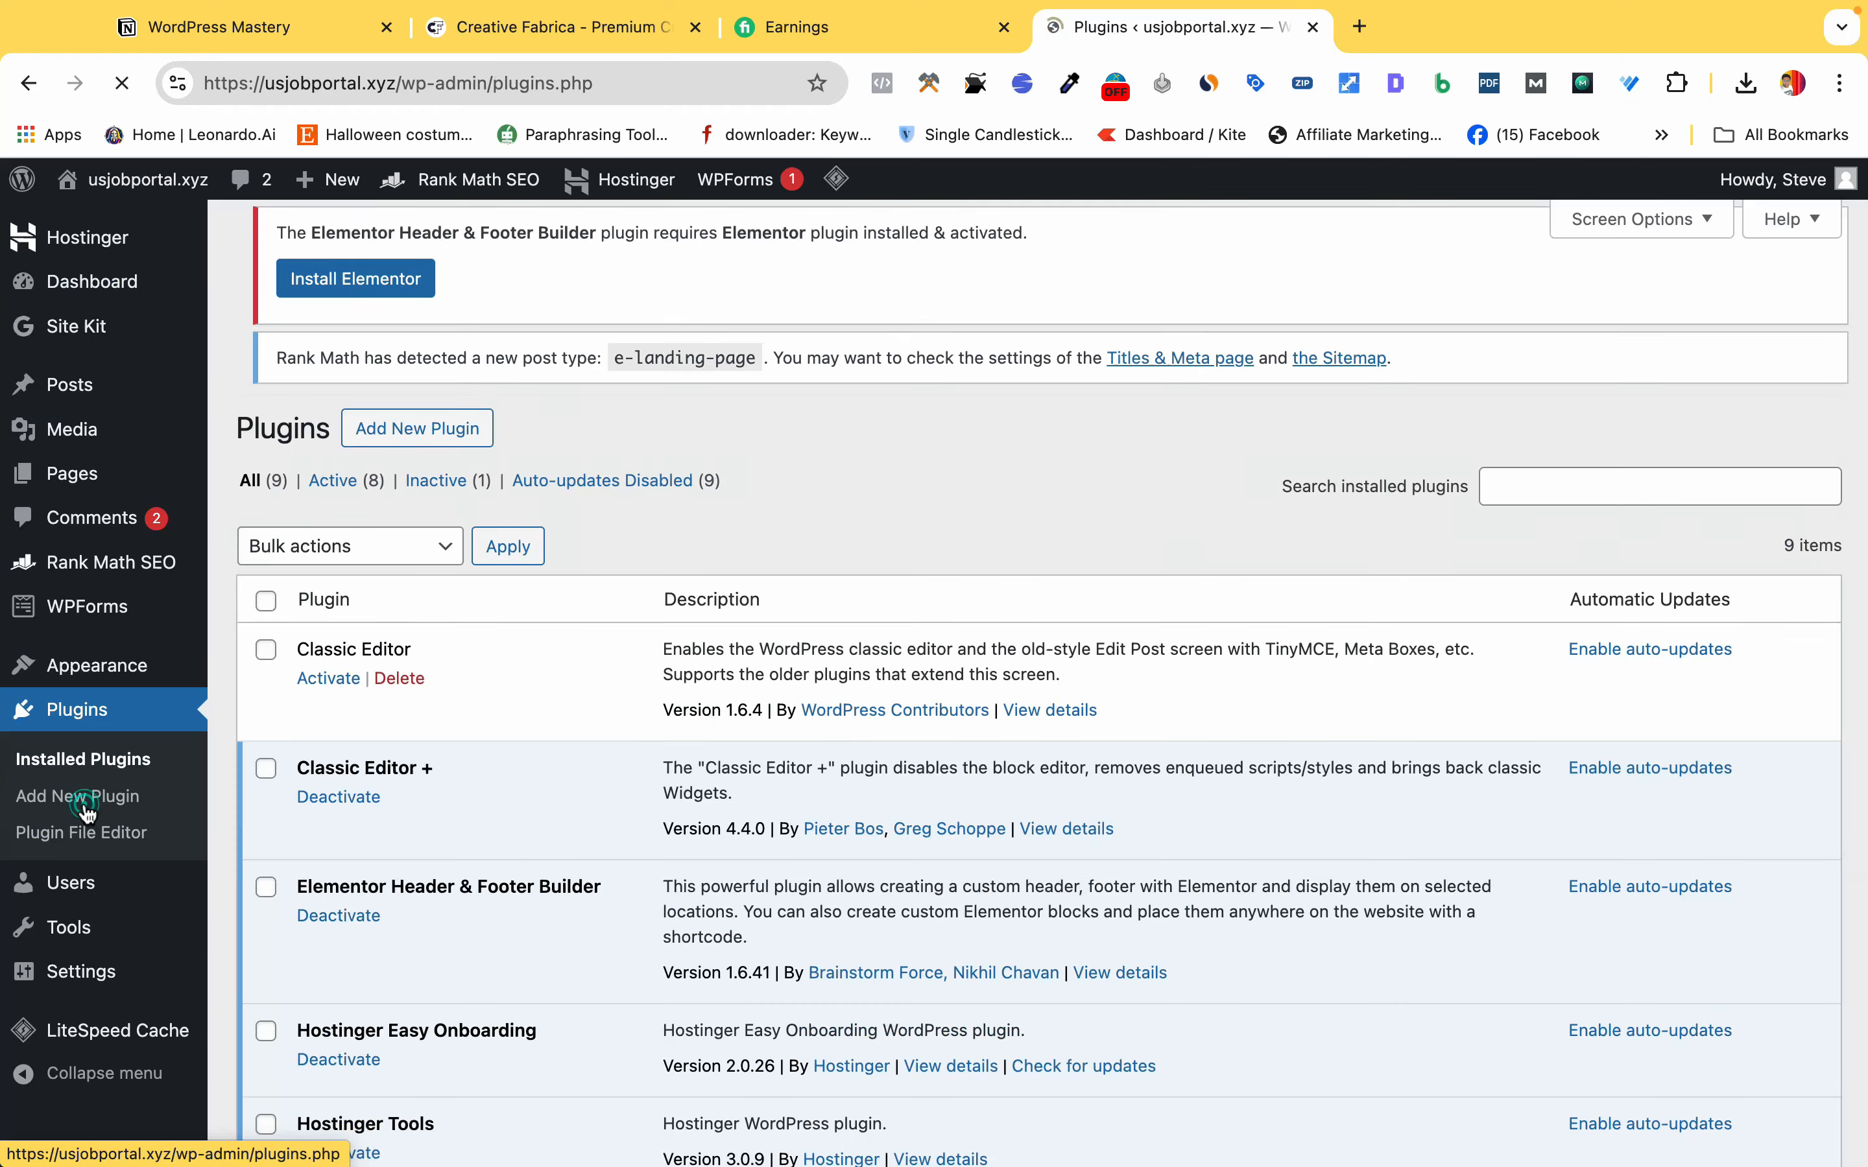
Look over the installed plugins and open the page for adding a new plugin.
scroll(717, 949, down, 5)
scroll(717, 944, up, 5)
scroll(718, 949, down, 5)
scroll(636, 536, up, 10)
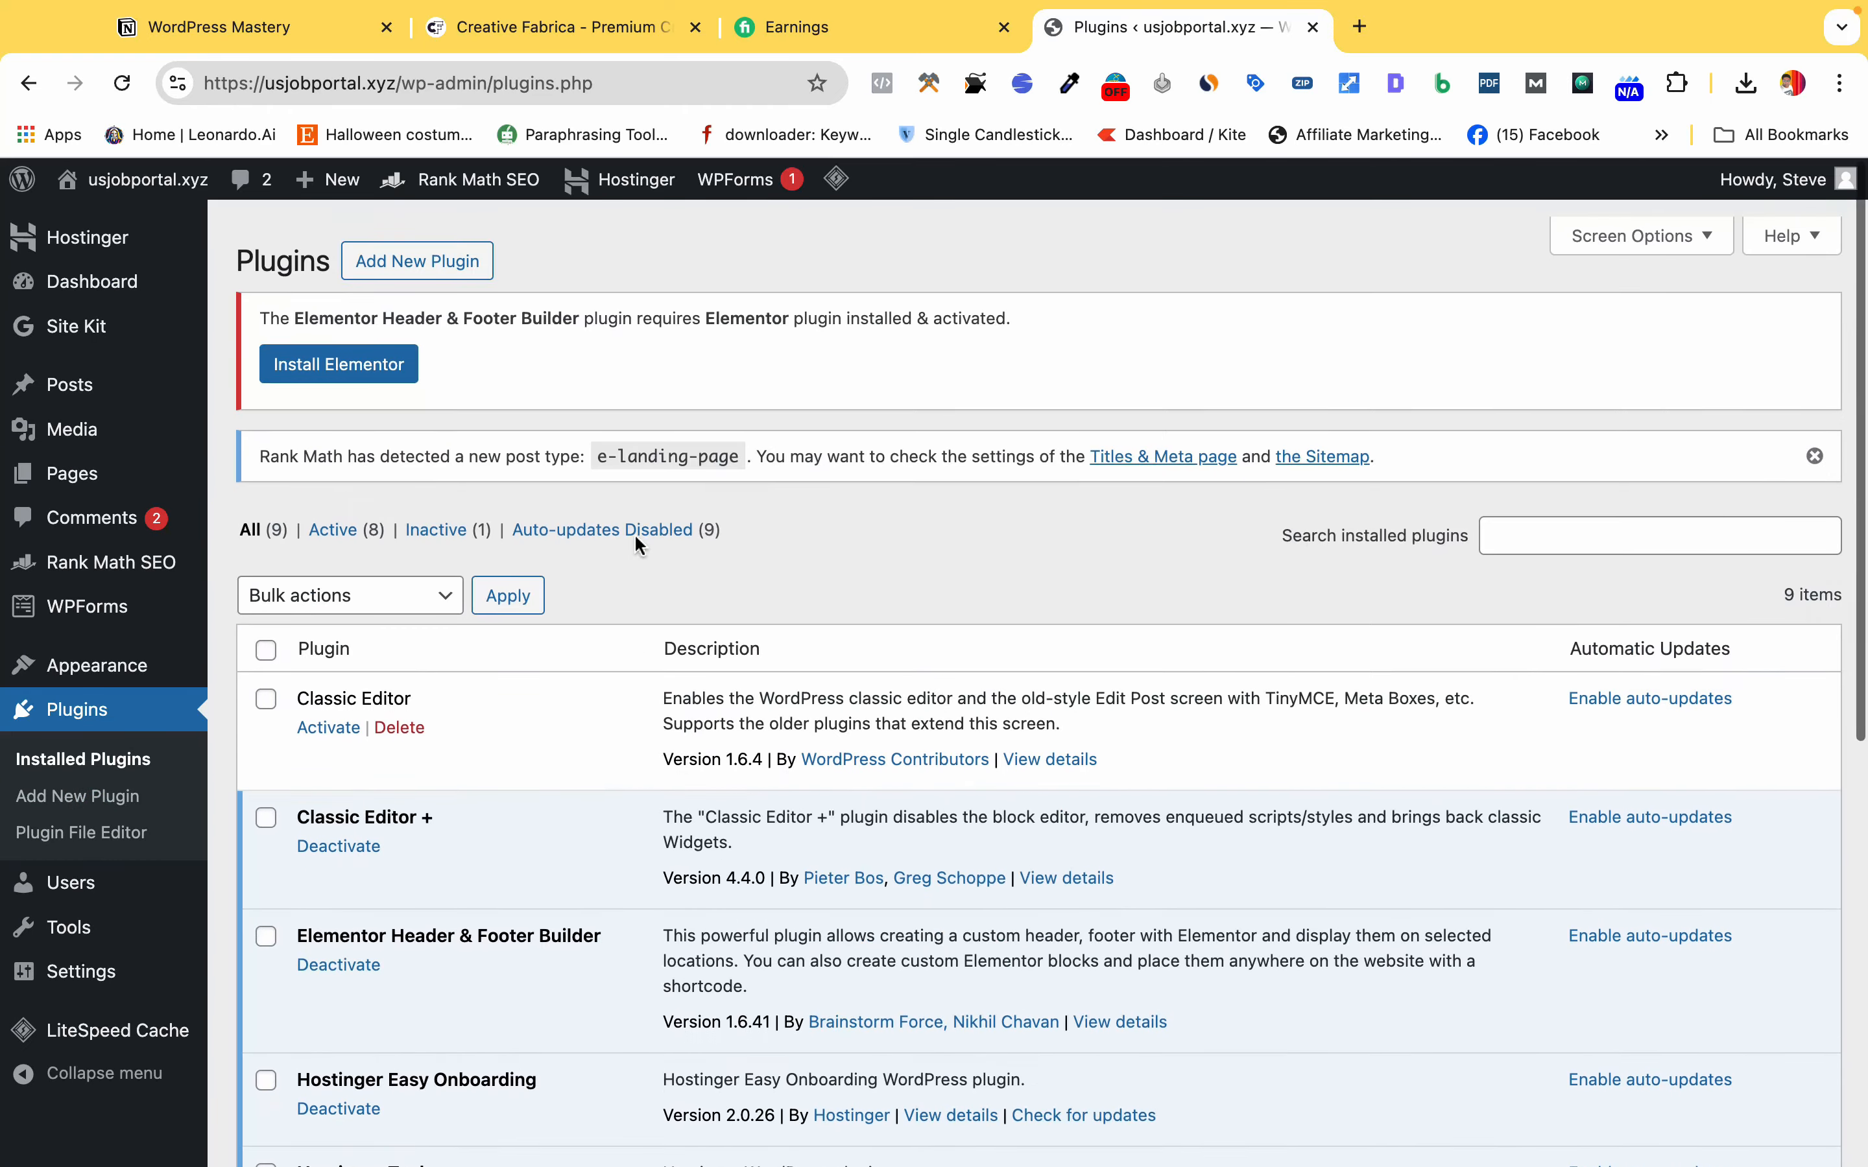
click(437, 247)
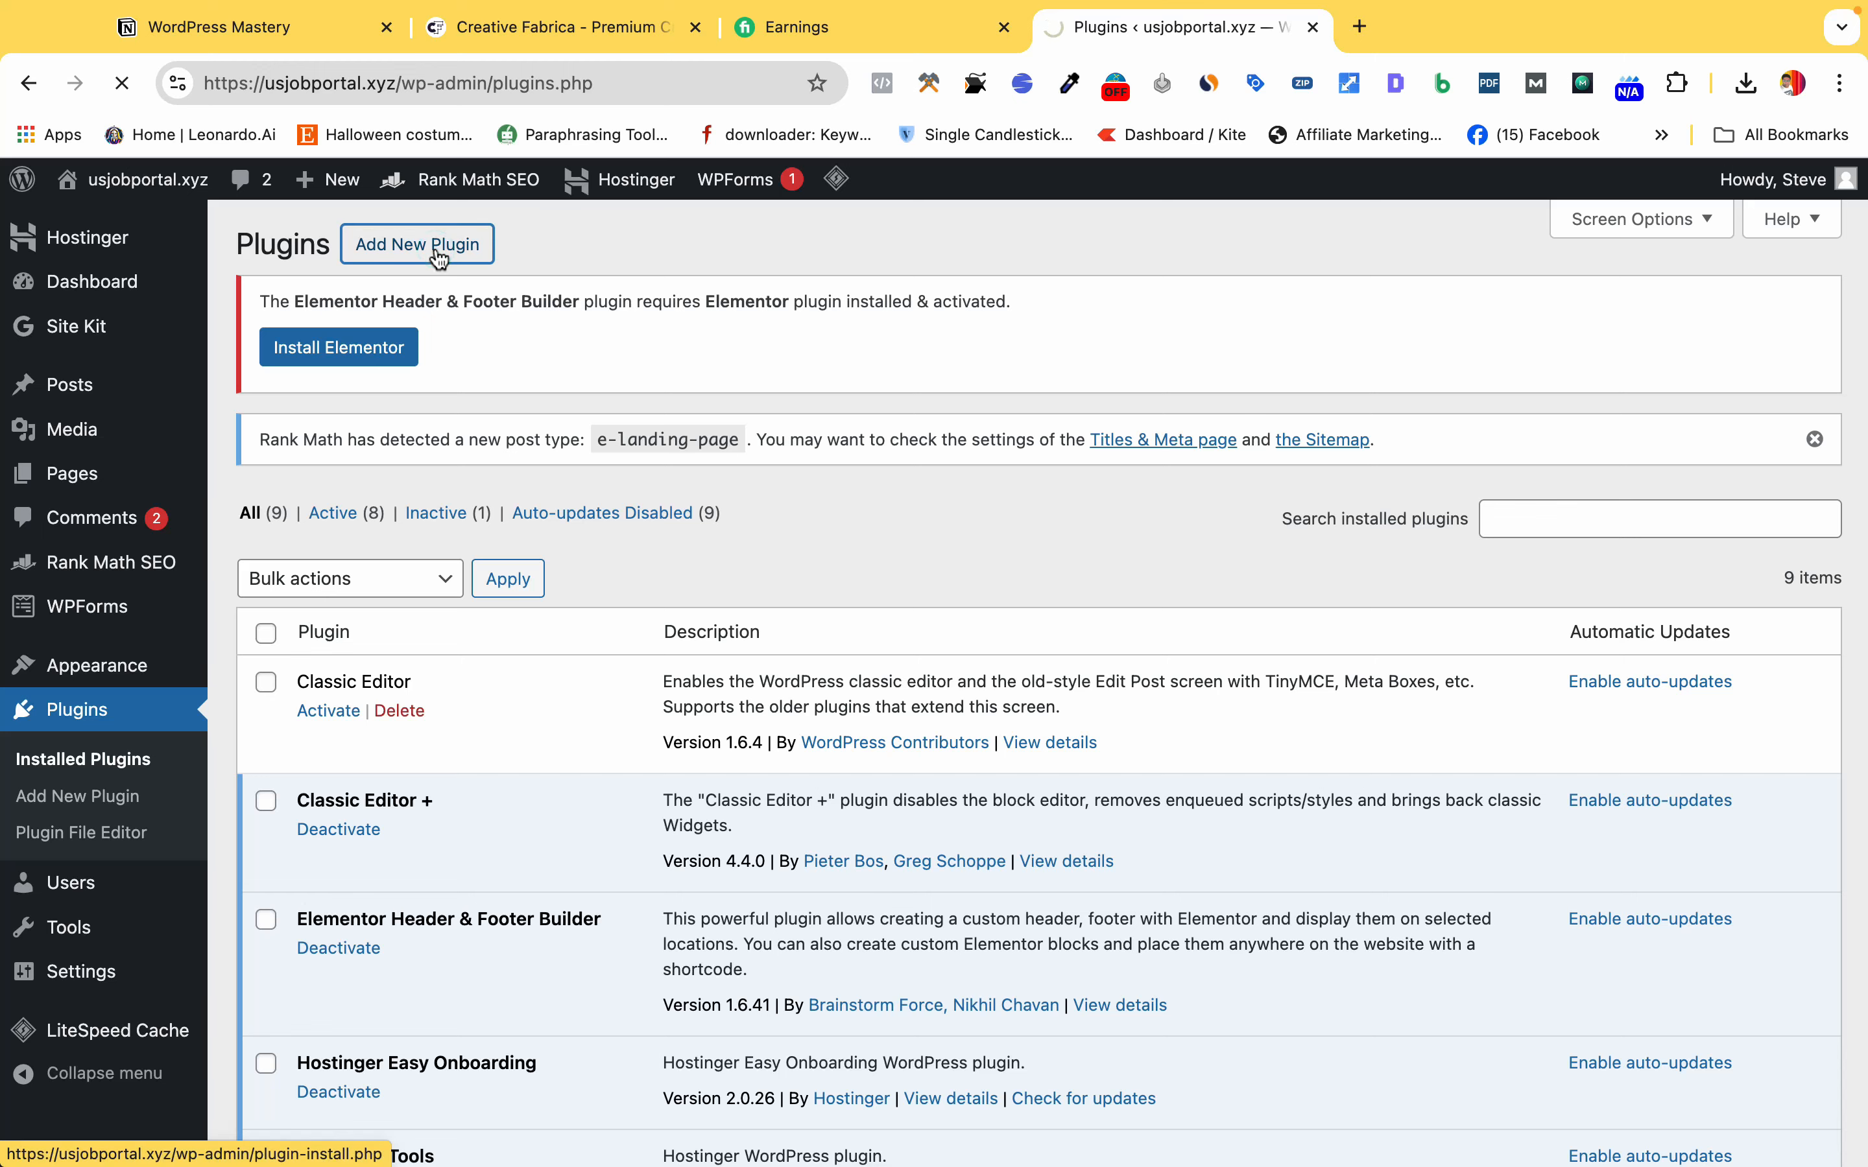
Search the plugin directory for "elementor".
scroll(905, 818, down, 5)
scroll(905, 822, up, 5)
scroll(1432, 797, down, 7)
scroll(1432, 799, down, 8)
scroll(1430, 803, up, 15)
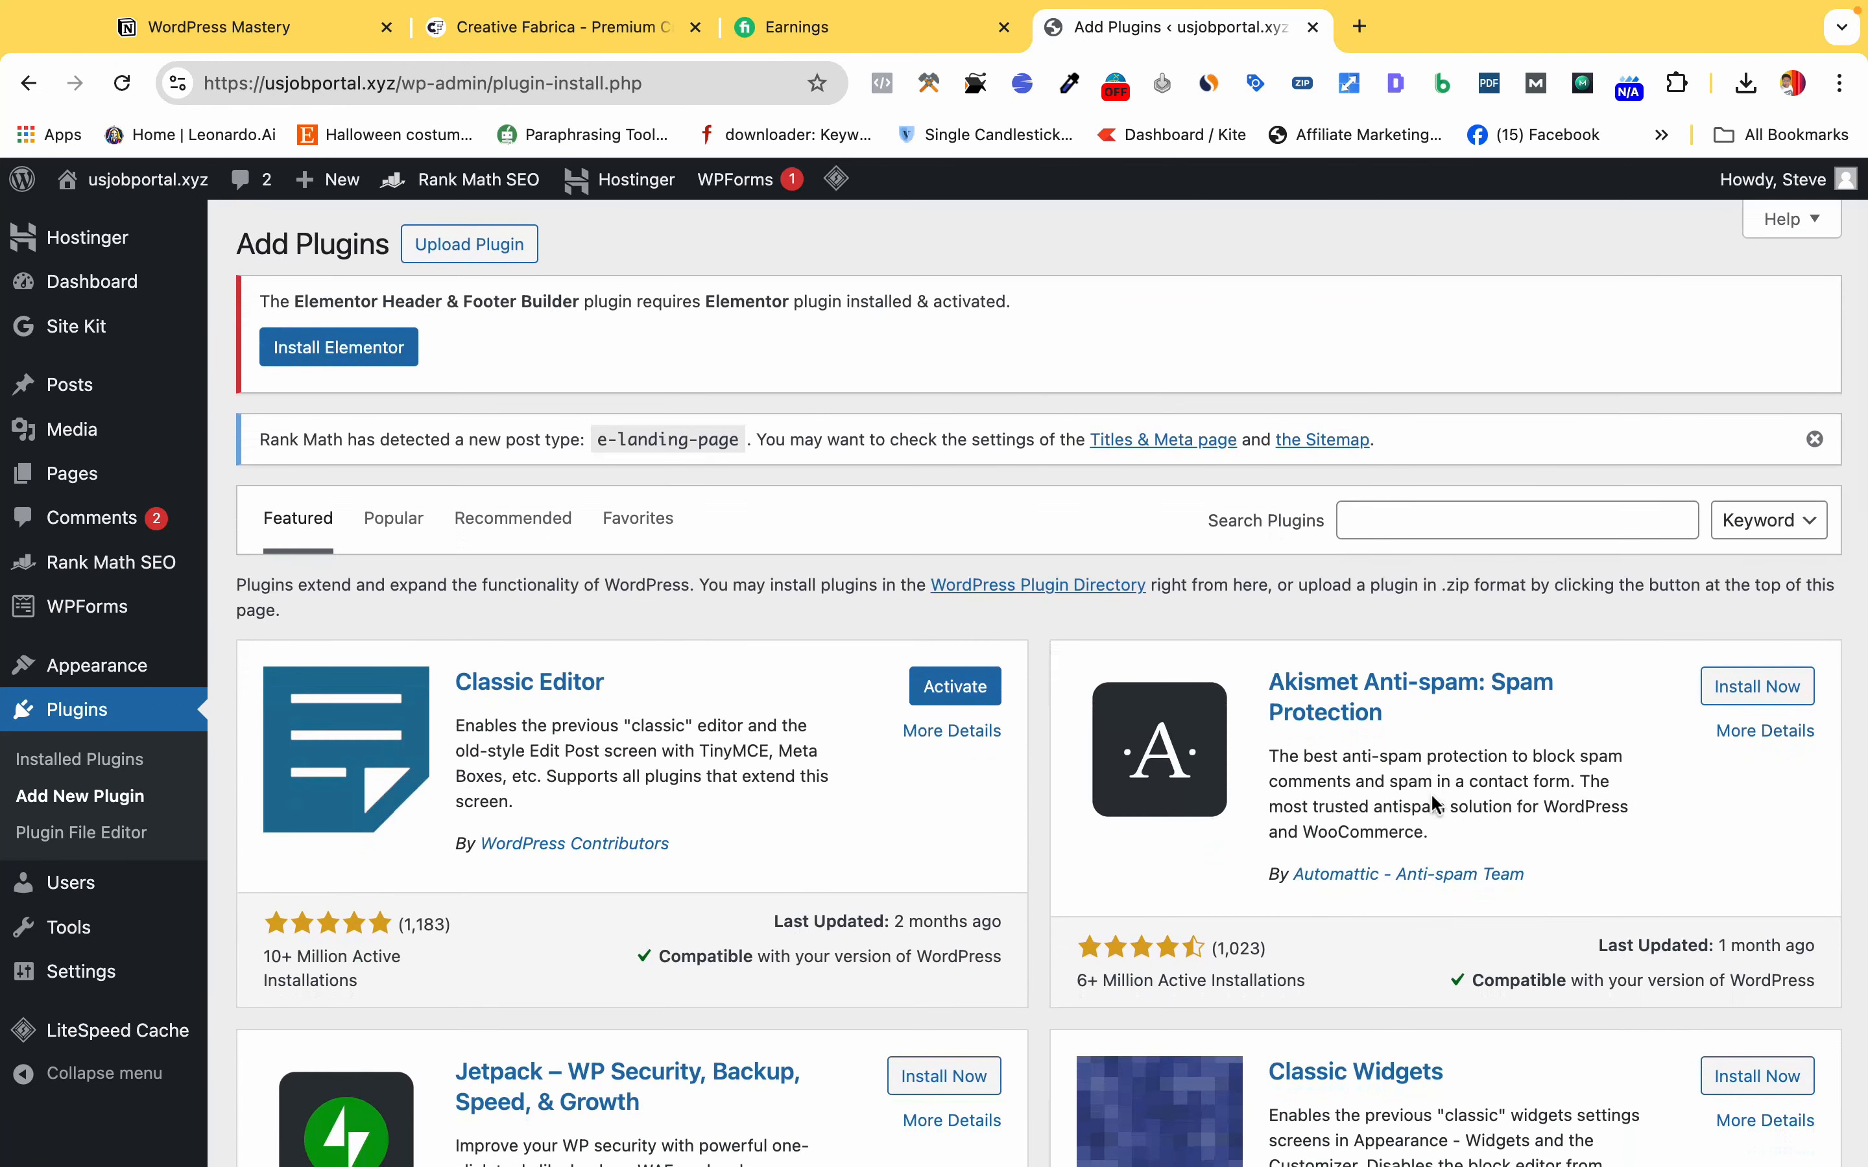
click(1358, 514)
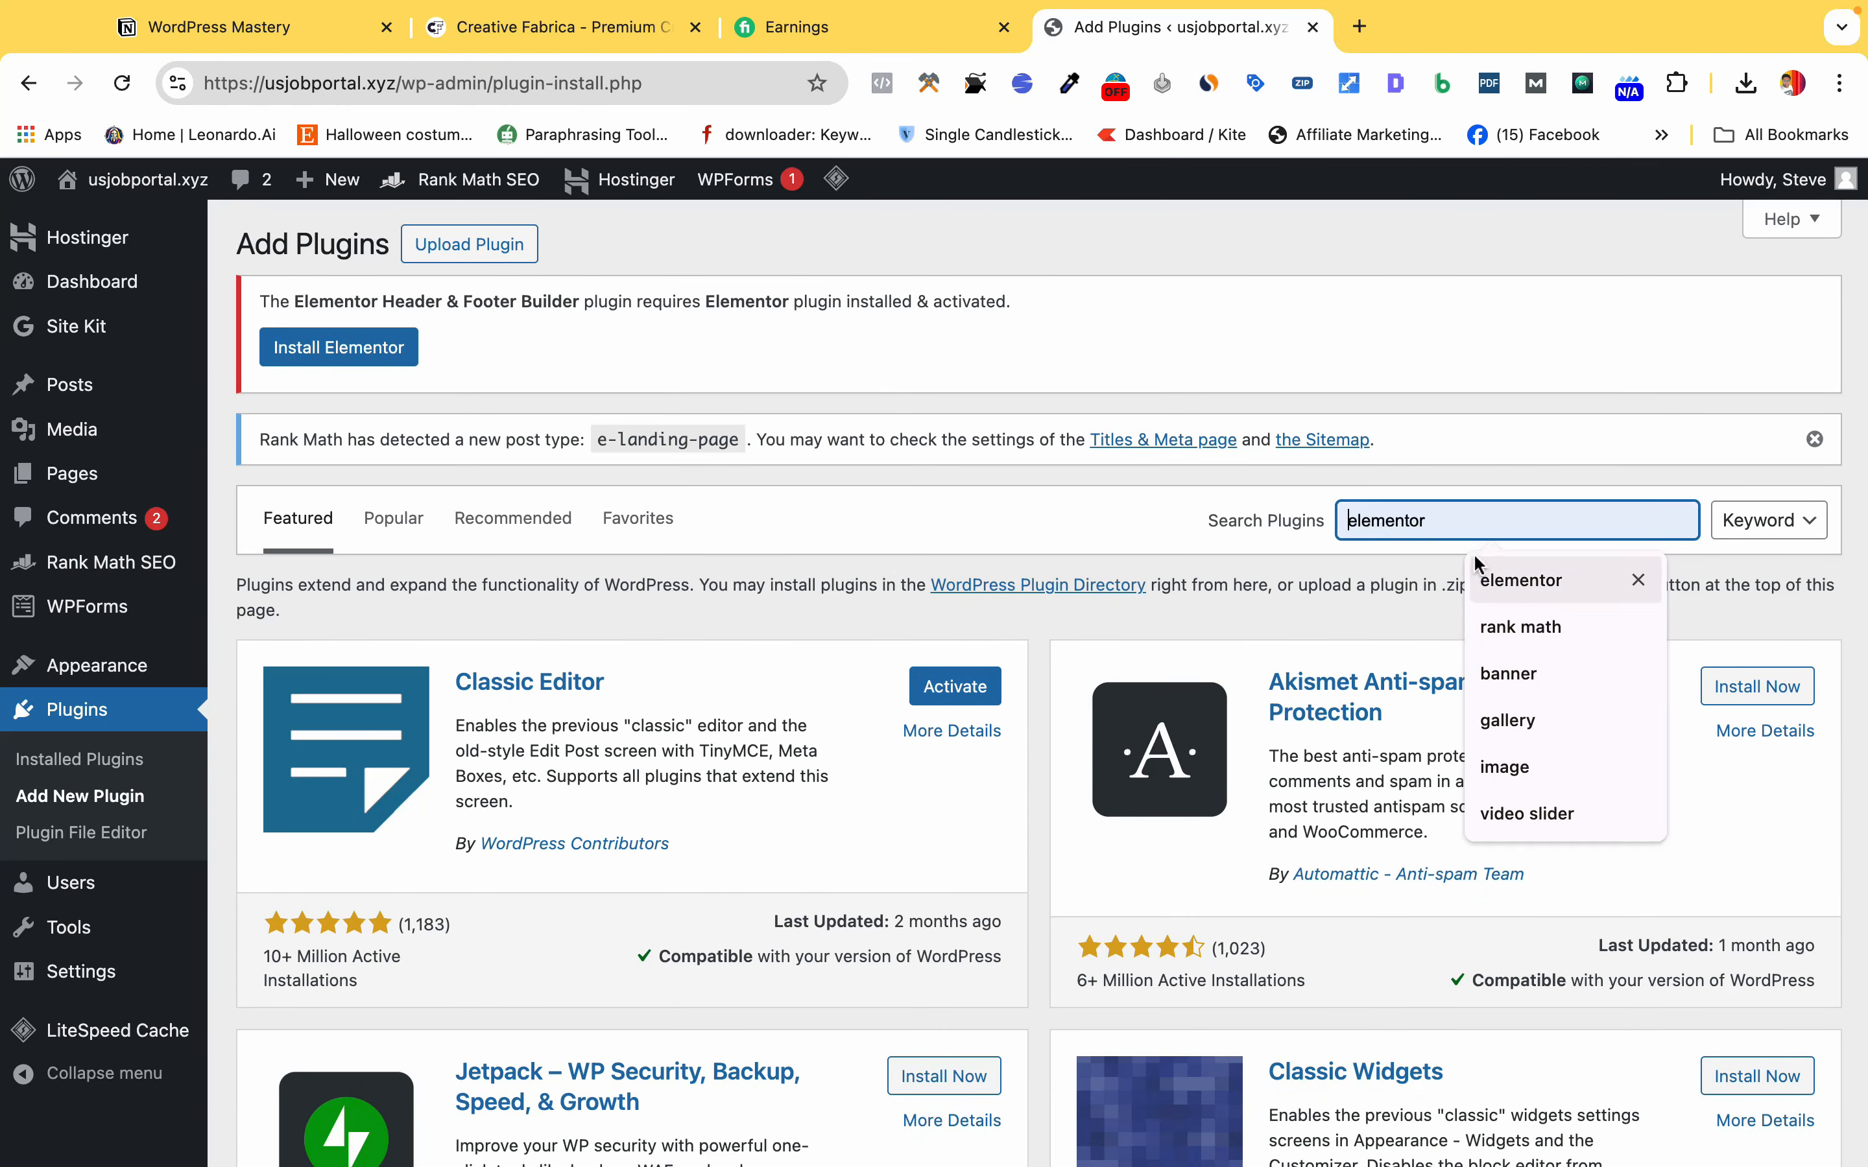
click(1501, 587)
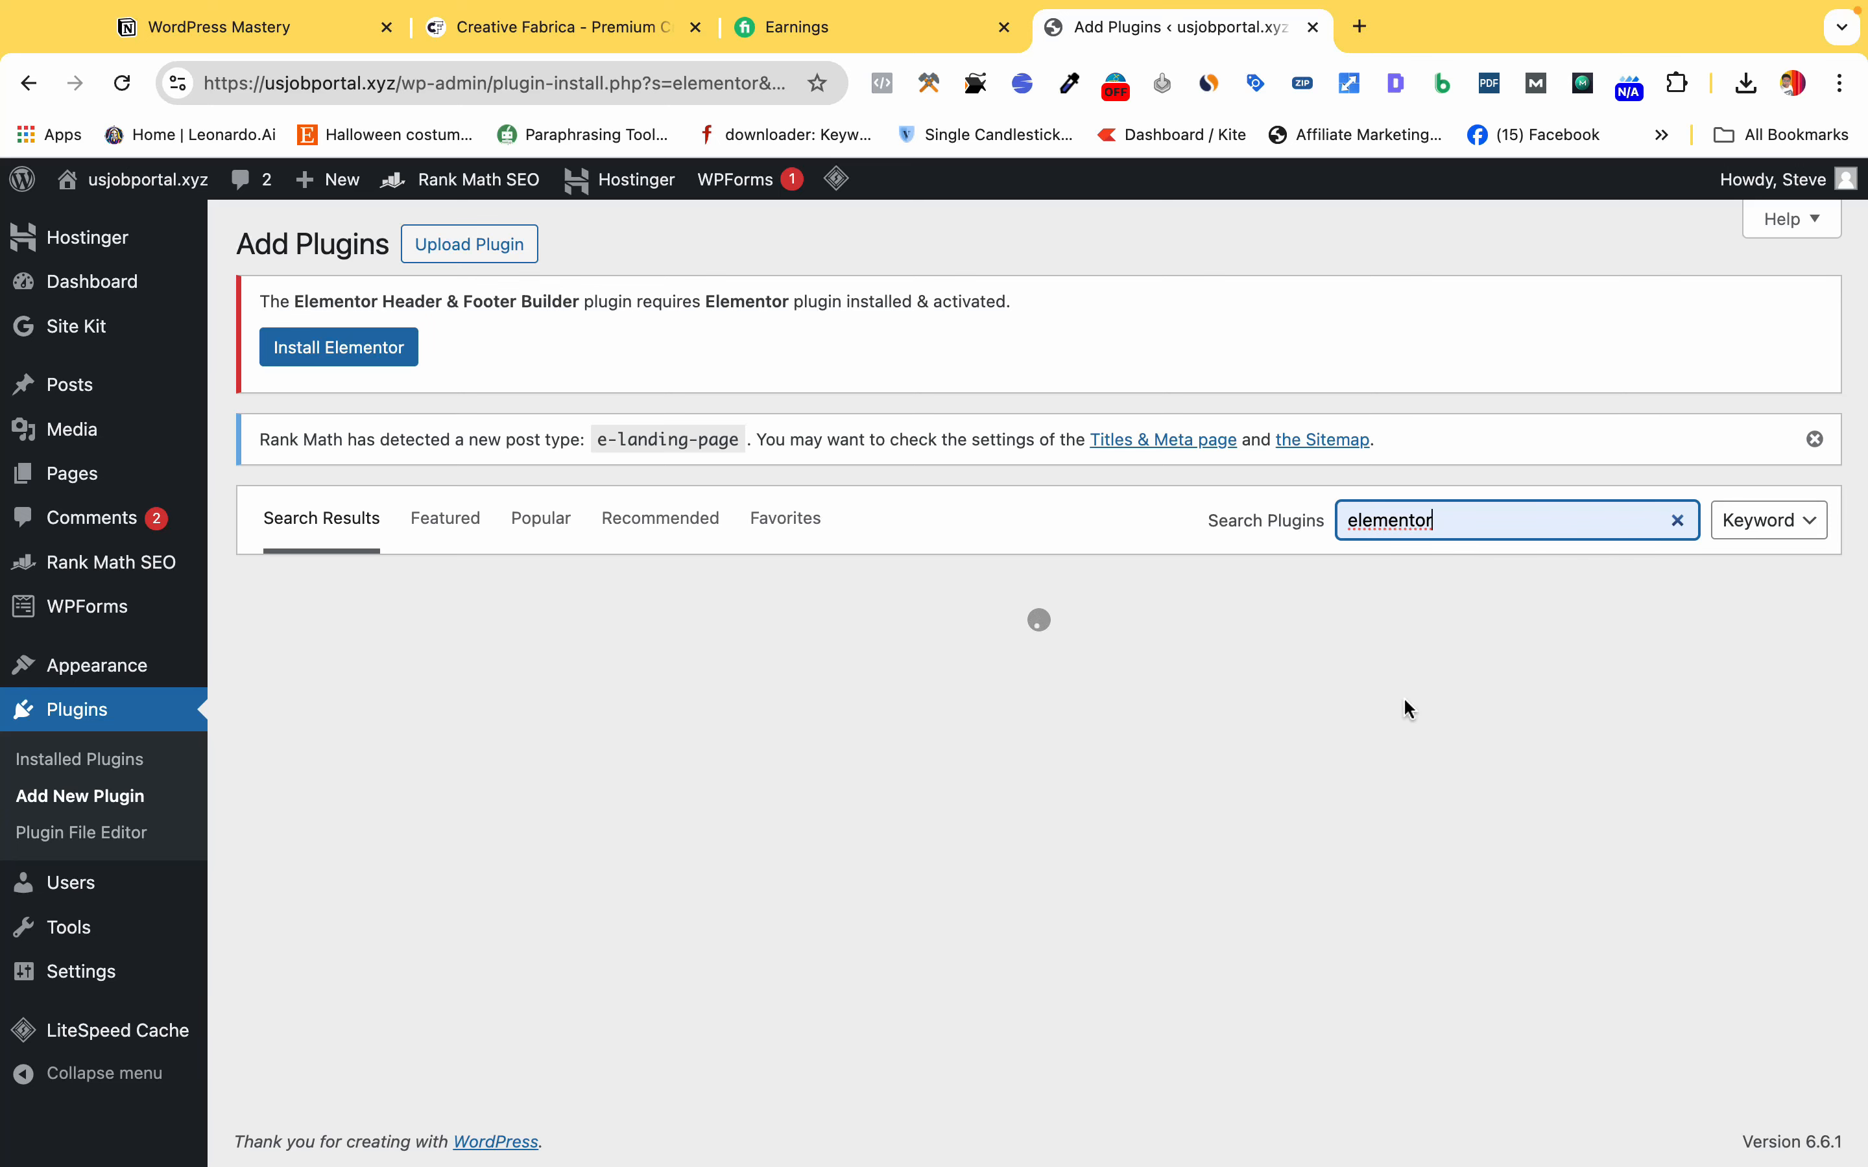
Install and activate the Elementor Website Builder plugin from the search results.
scroll(841, 777, down, 15)
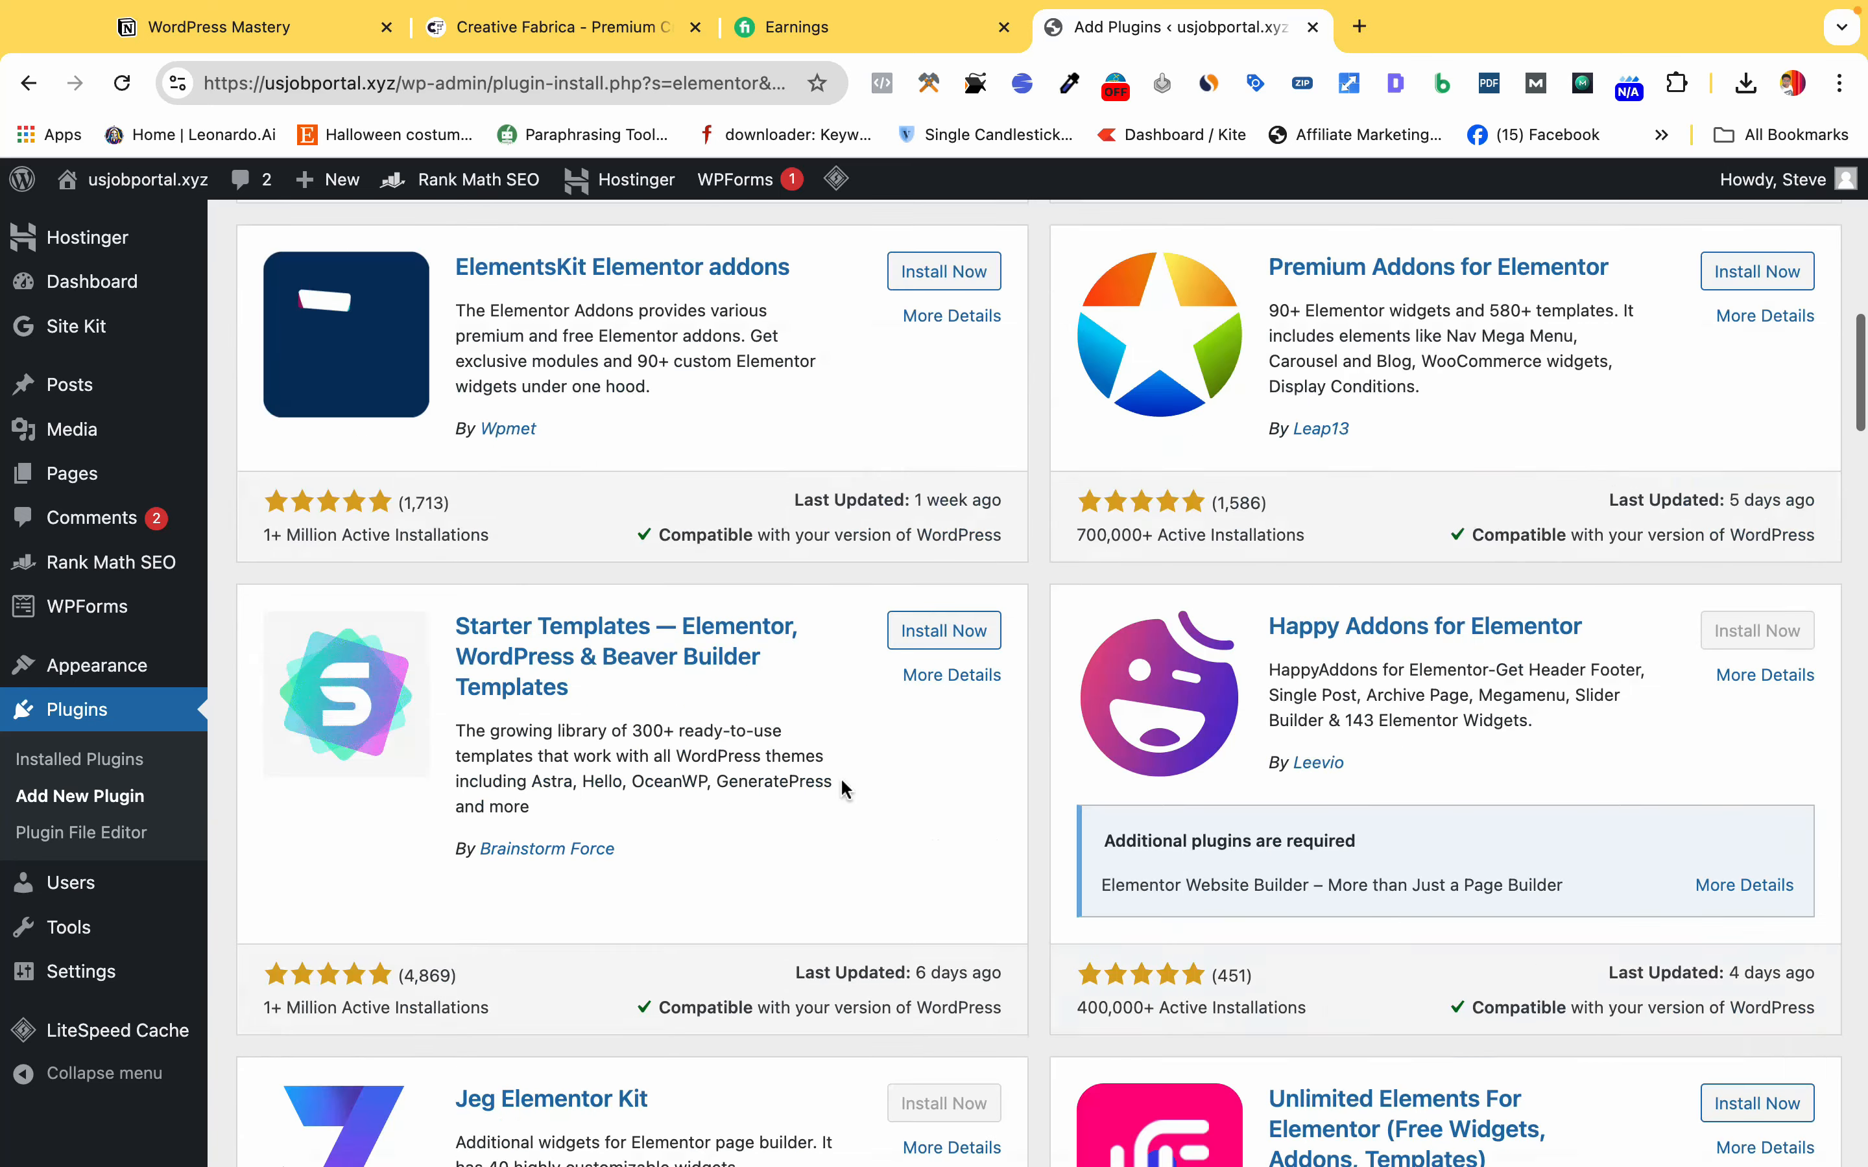
scroll(840, 777, down, 5)
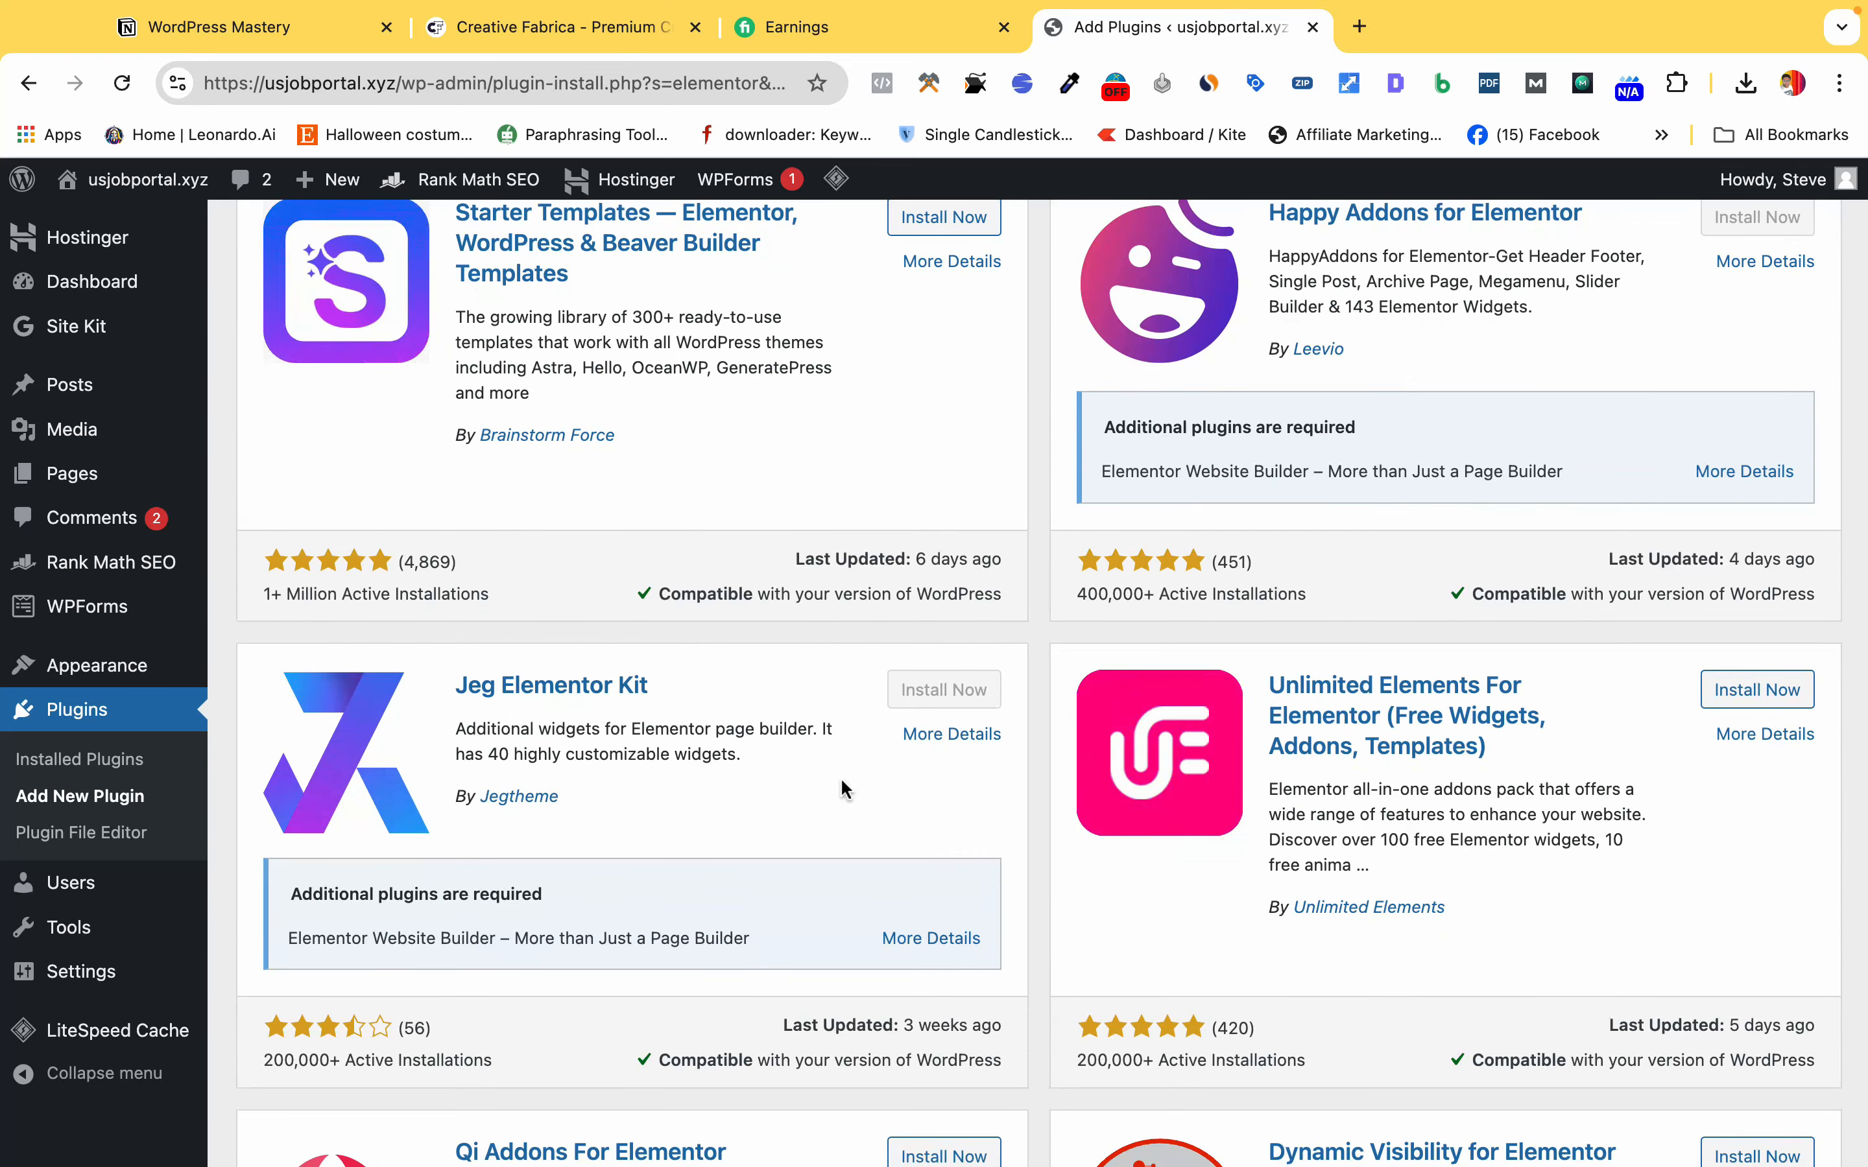
scroll(840, 777, up, 5)
scroll(842, 781, up, 15)
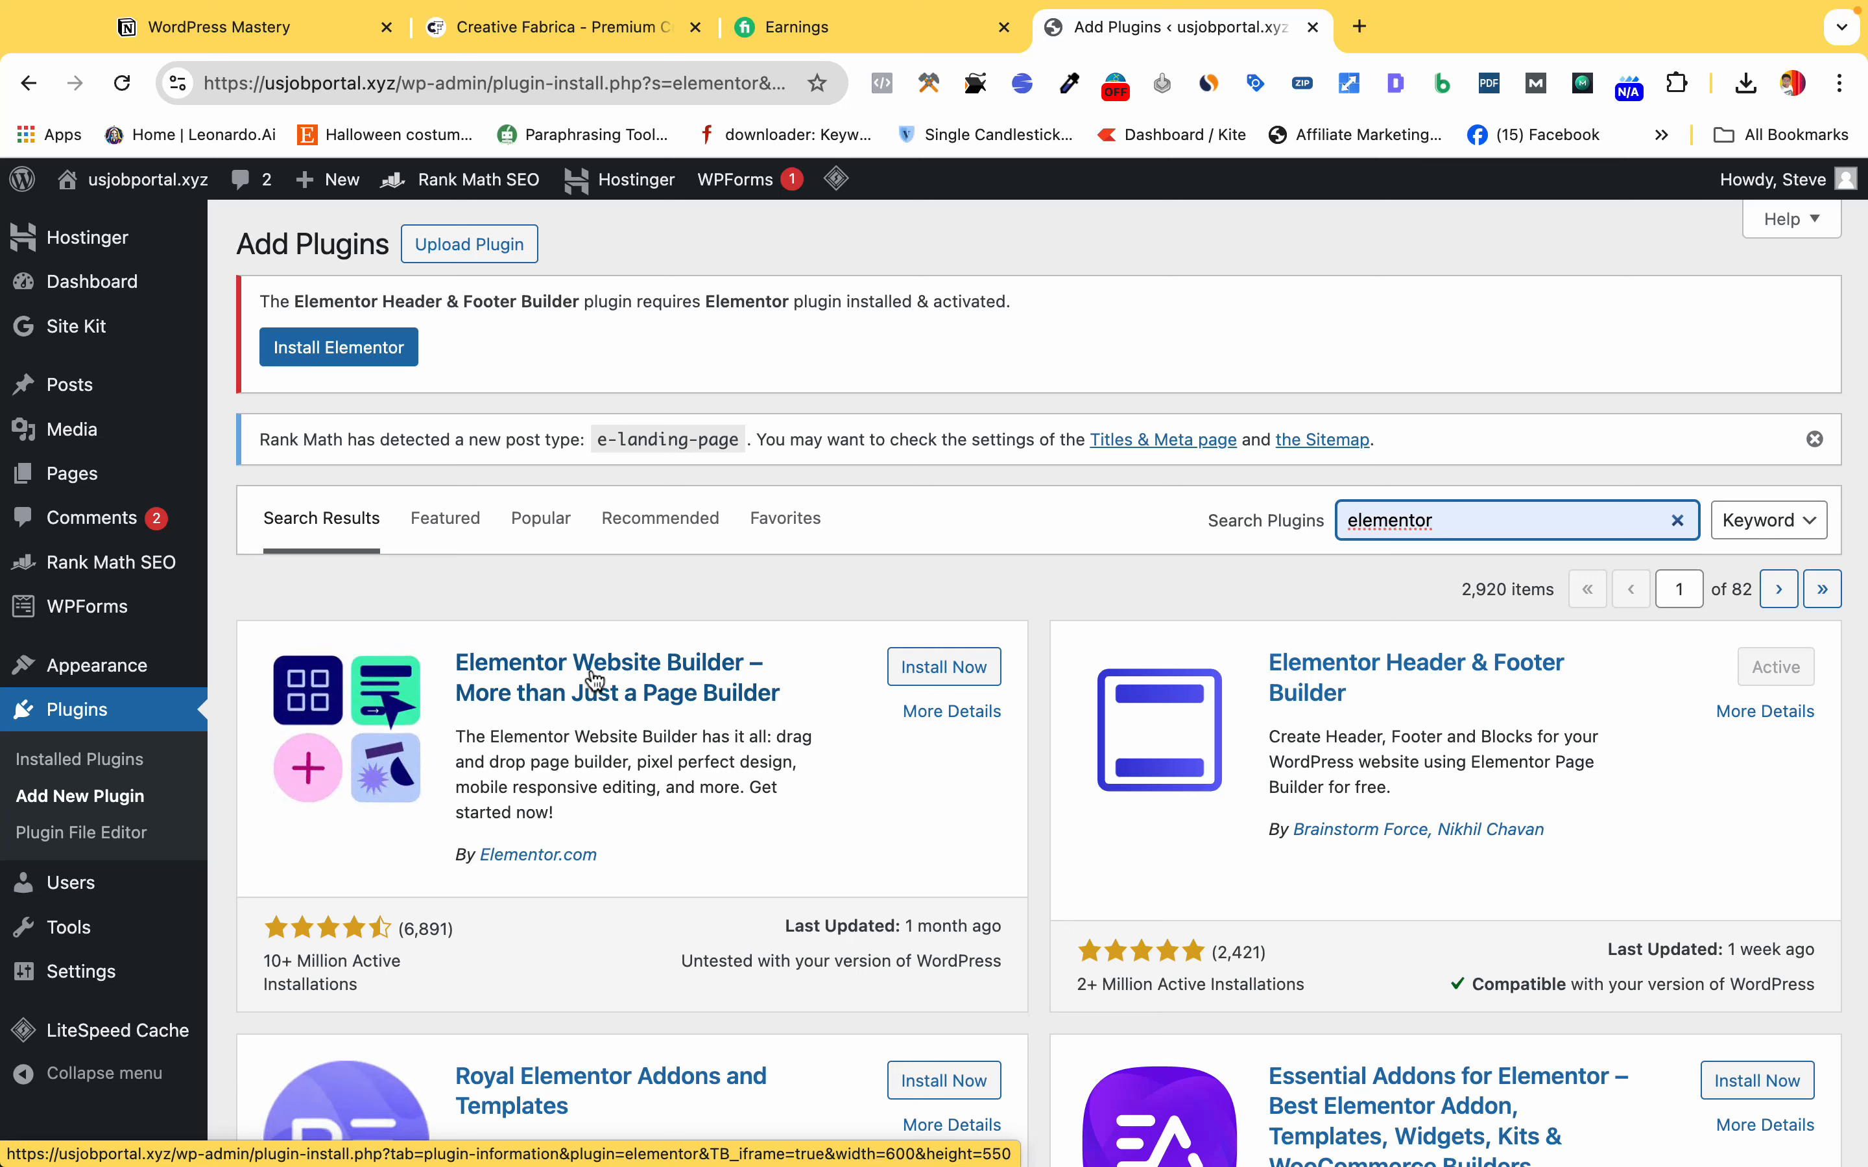
click(962, 669)
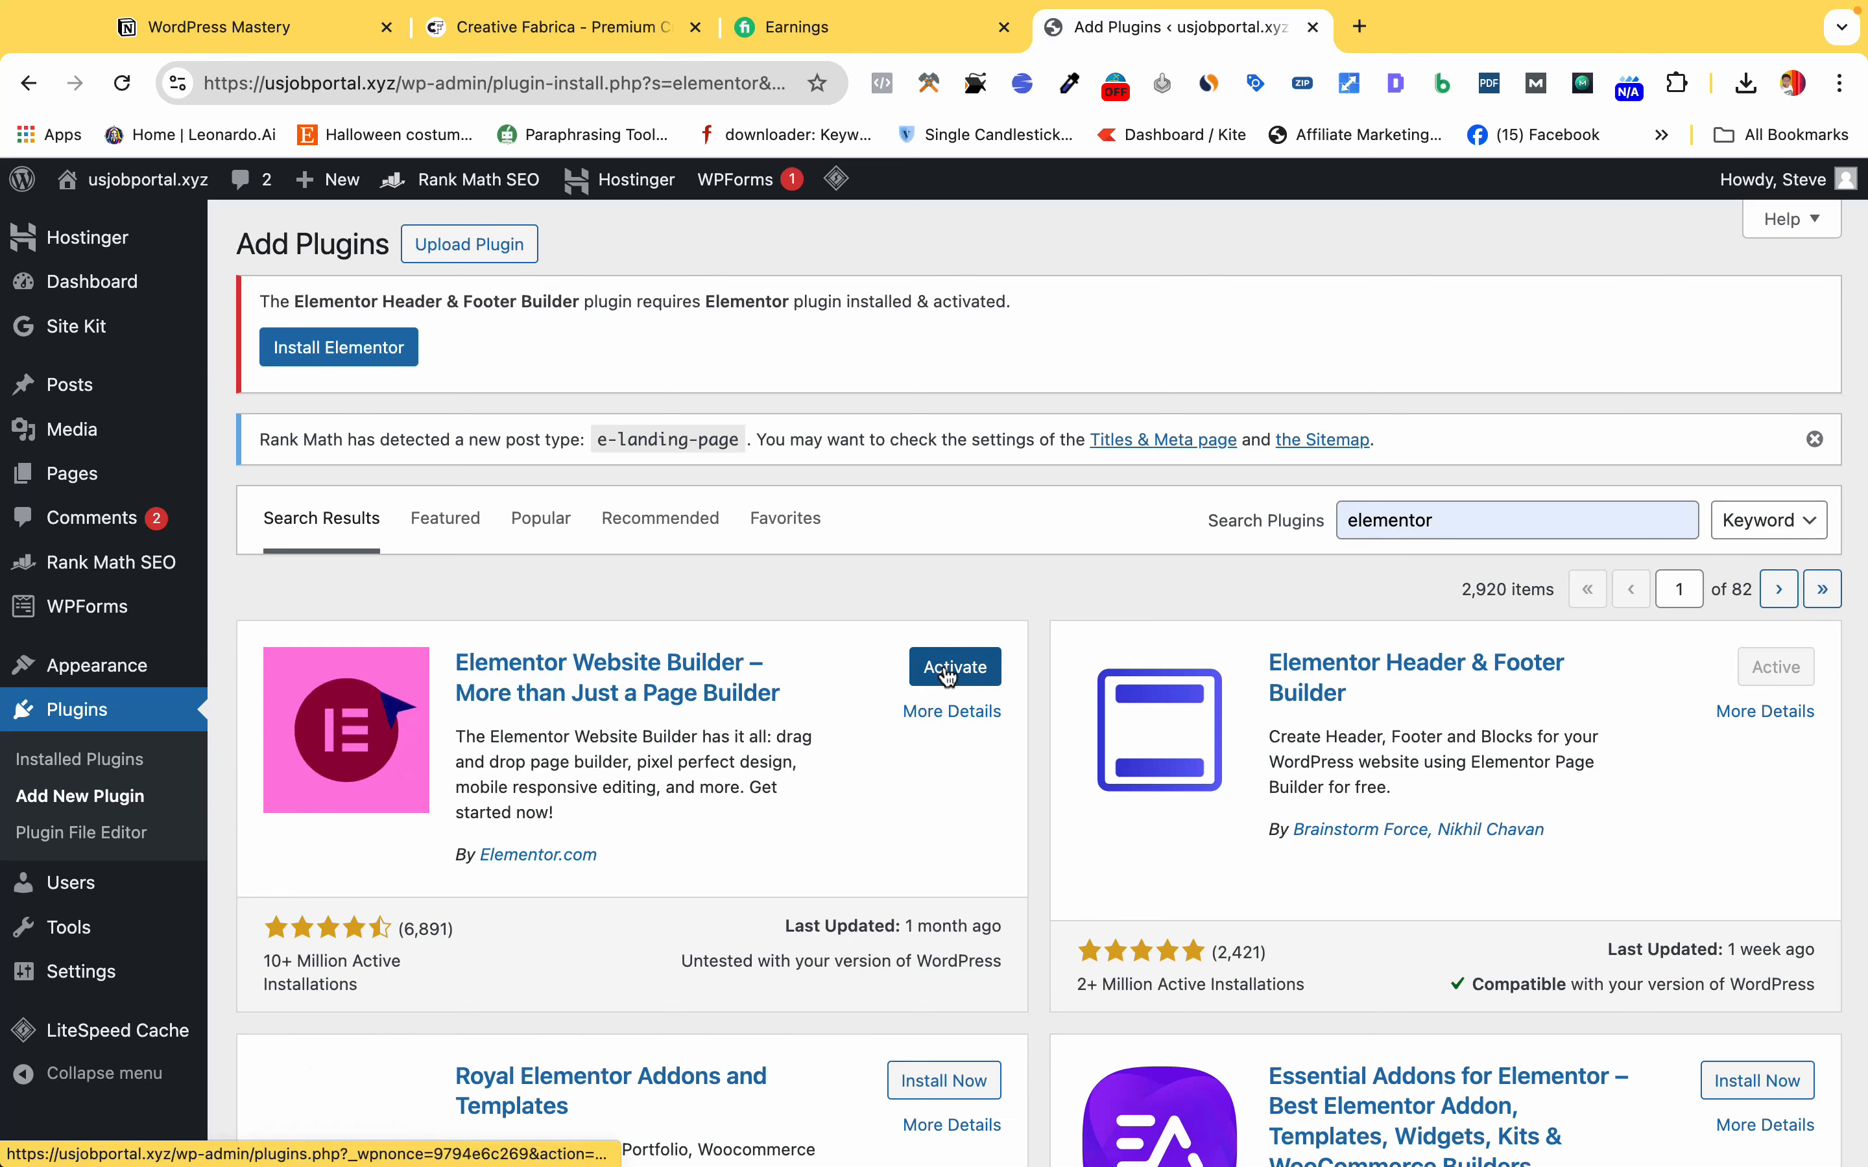
click(951, 674)
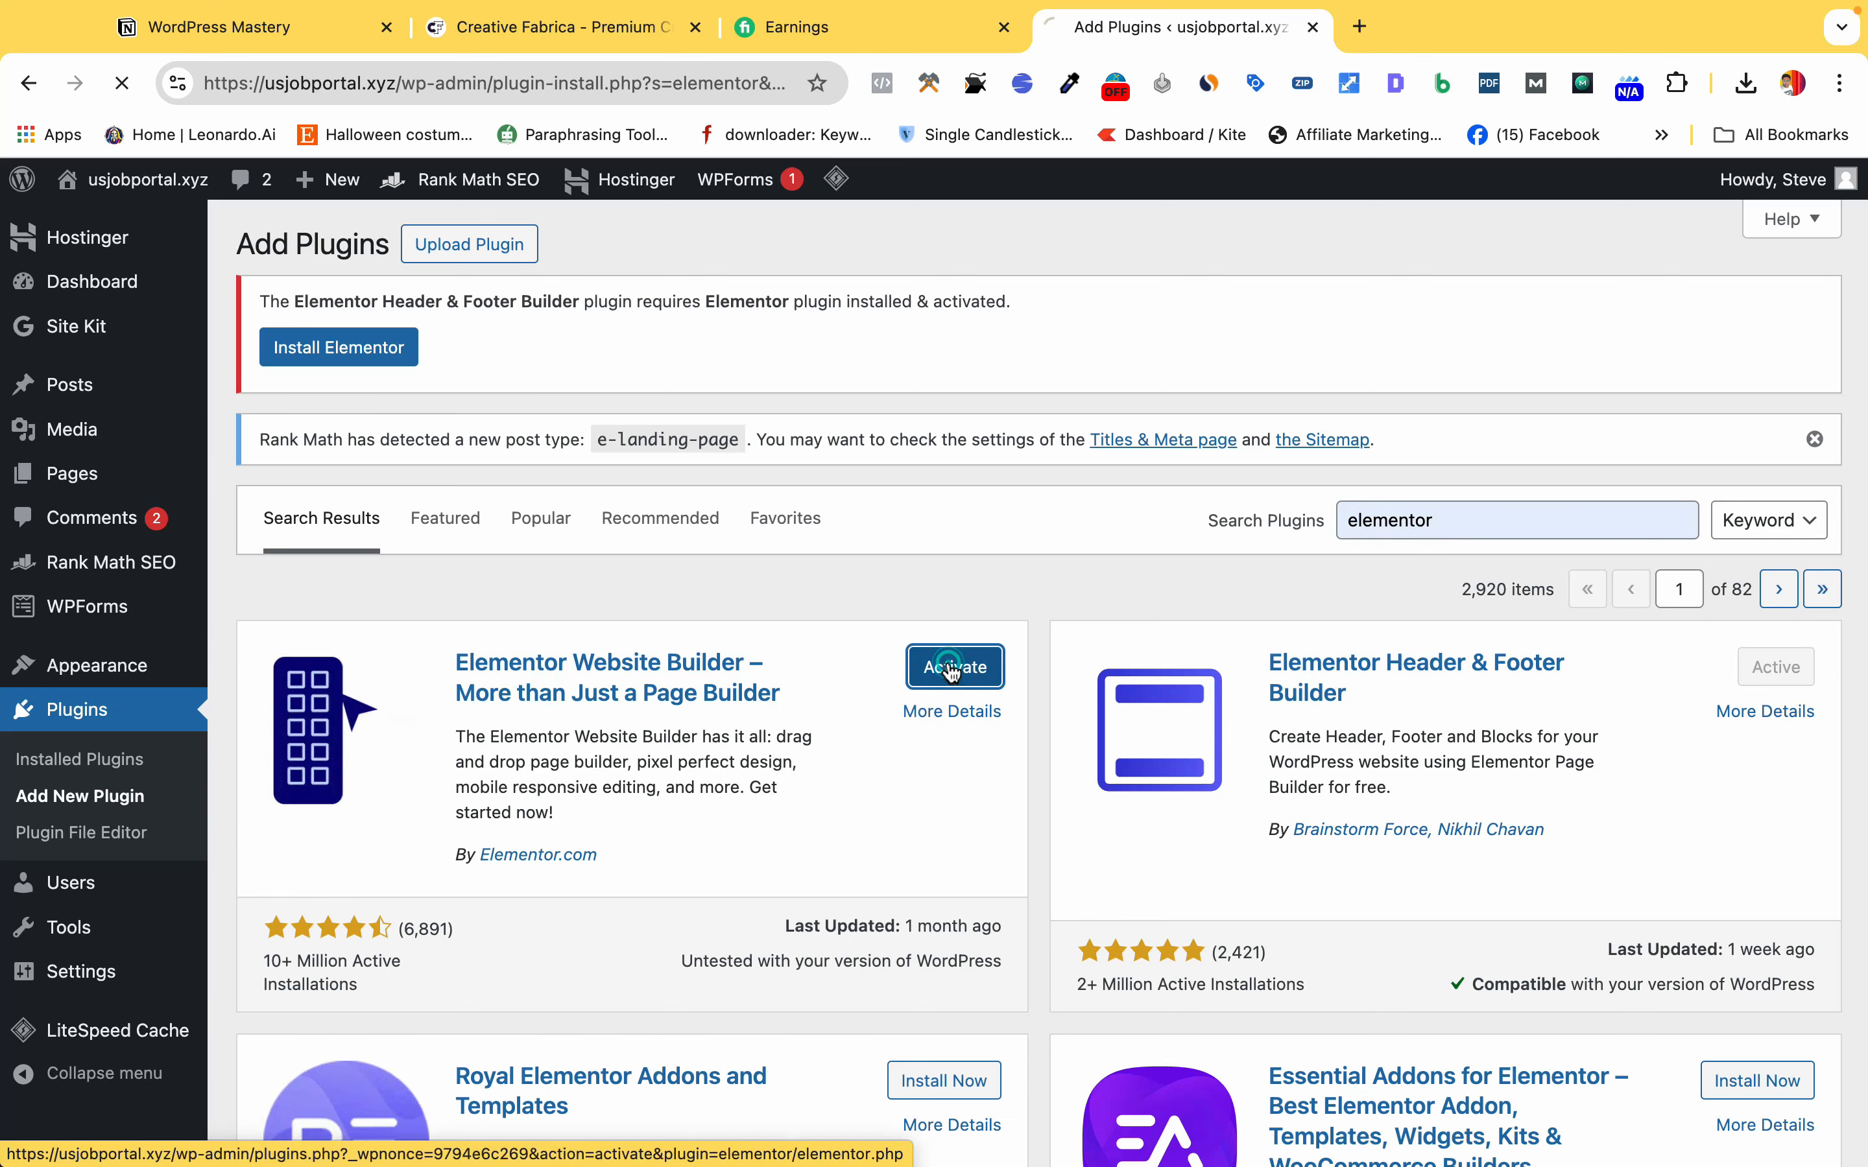
Locate the Elementor entry among the installed plugins and open Elementor's home page.
scroll(826, 823, down, 2)
scroll(825, 823, up, 2)
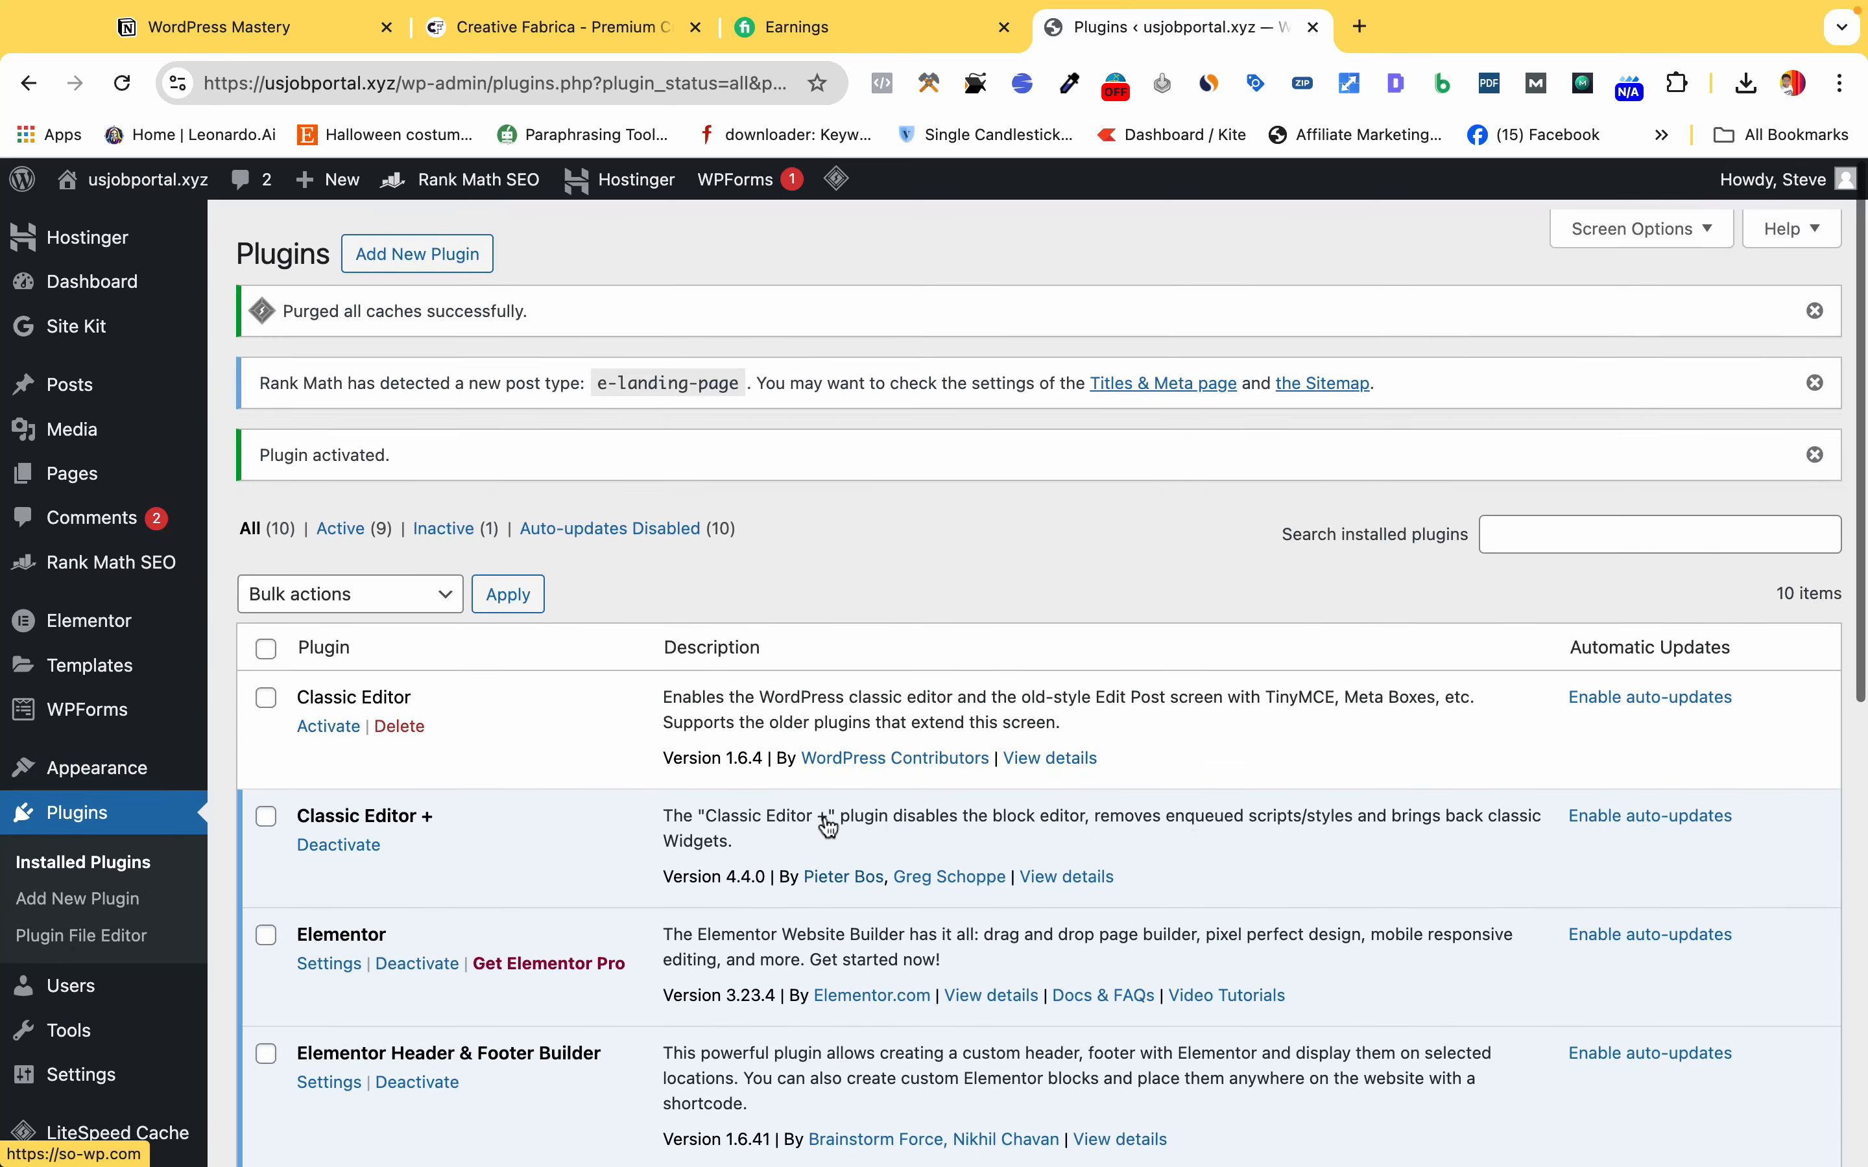
scroll(825, 825, down, 3)
scroll(823, 813, down, 1)
drag(297, 616, 383, 616)
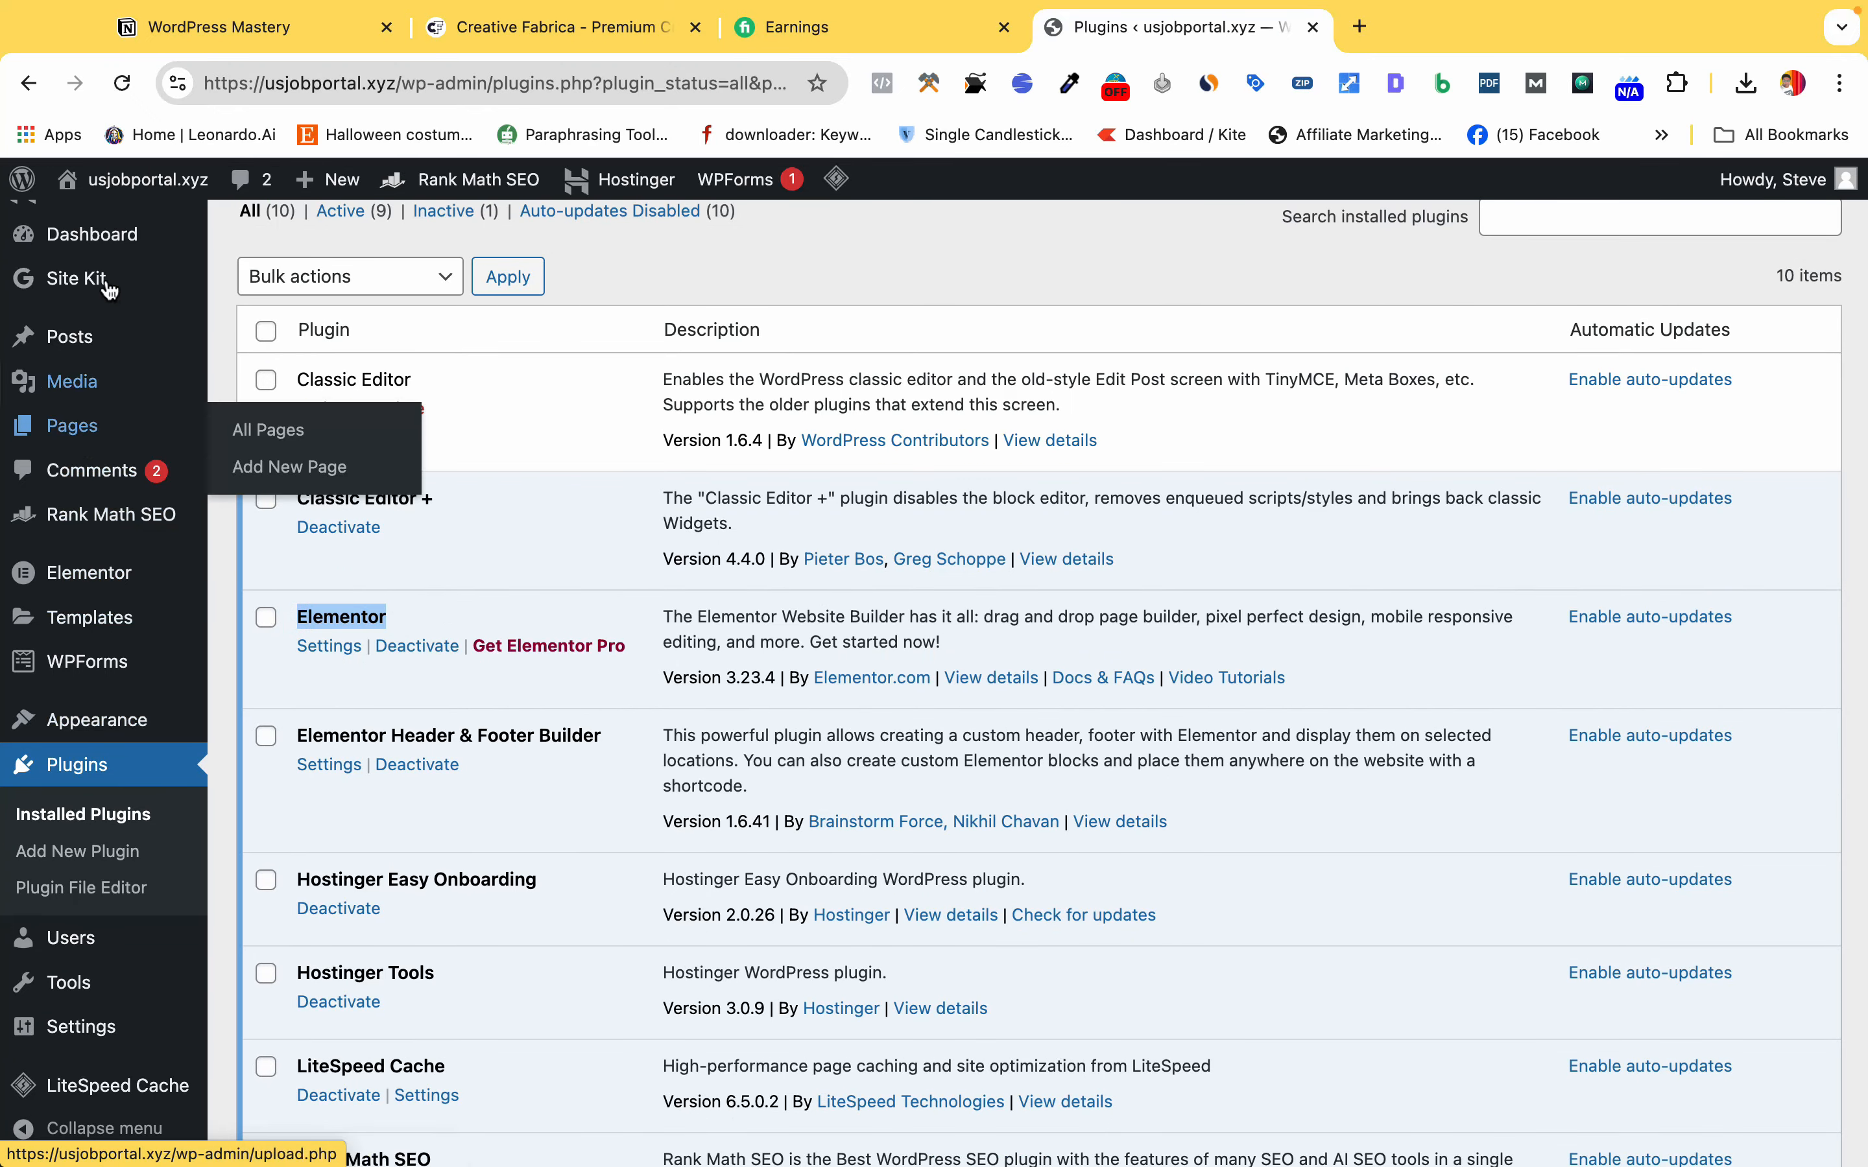
mouse_move(121, 989)
scroll(122, 988, down, 1)
scroll(122, 989, down, 2)
mouse_move(104, 581)
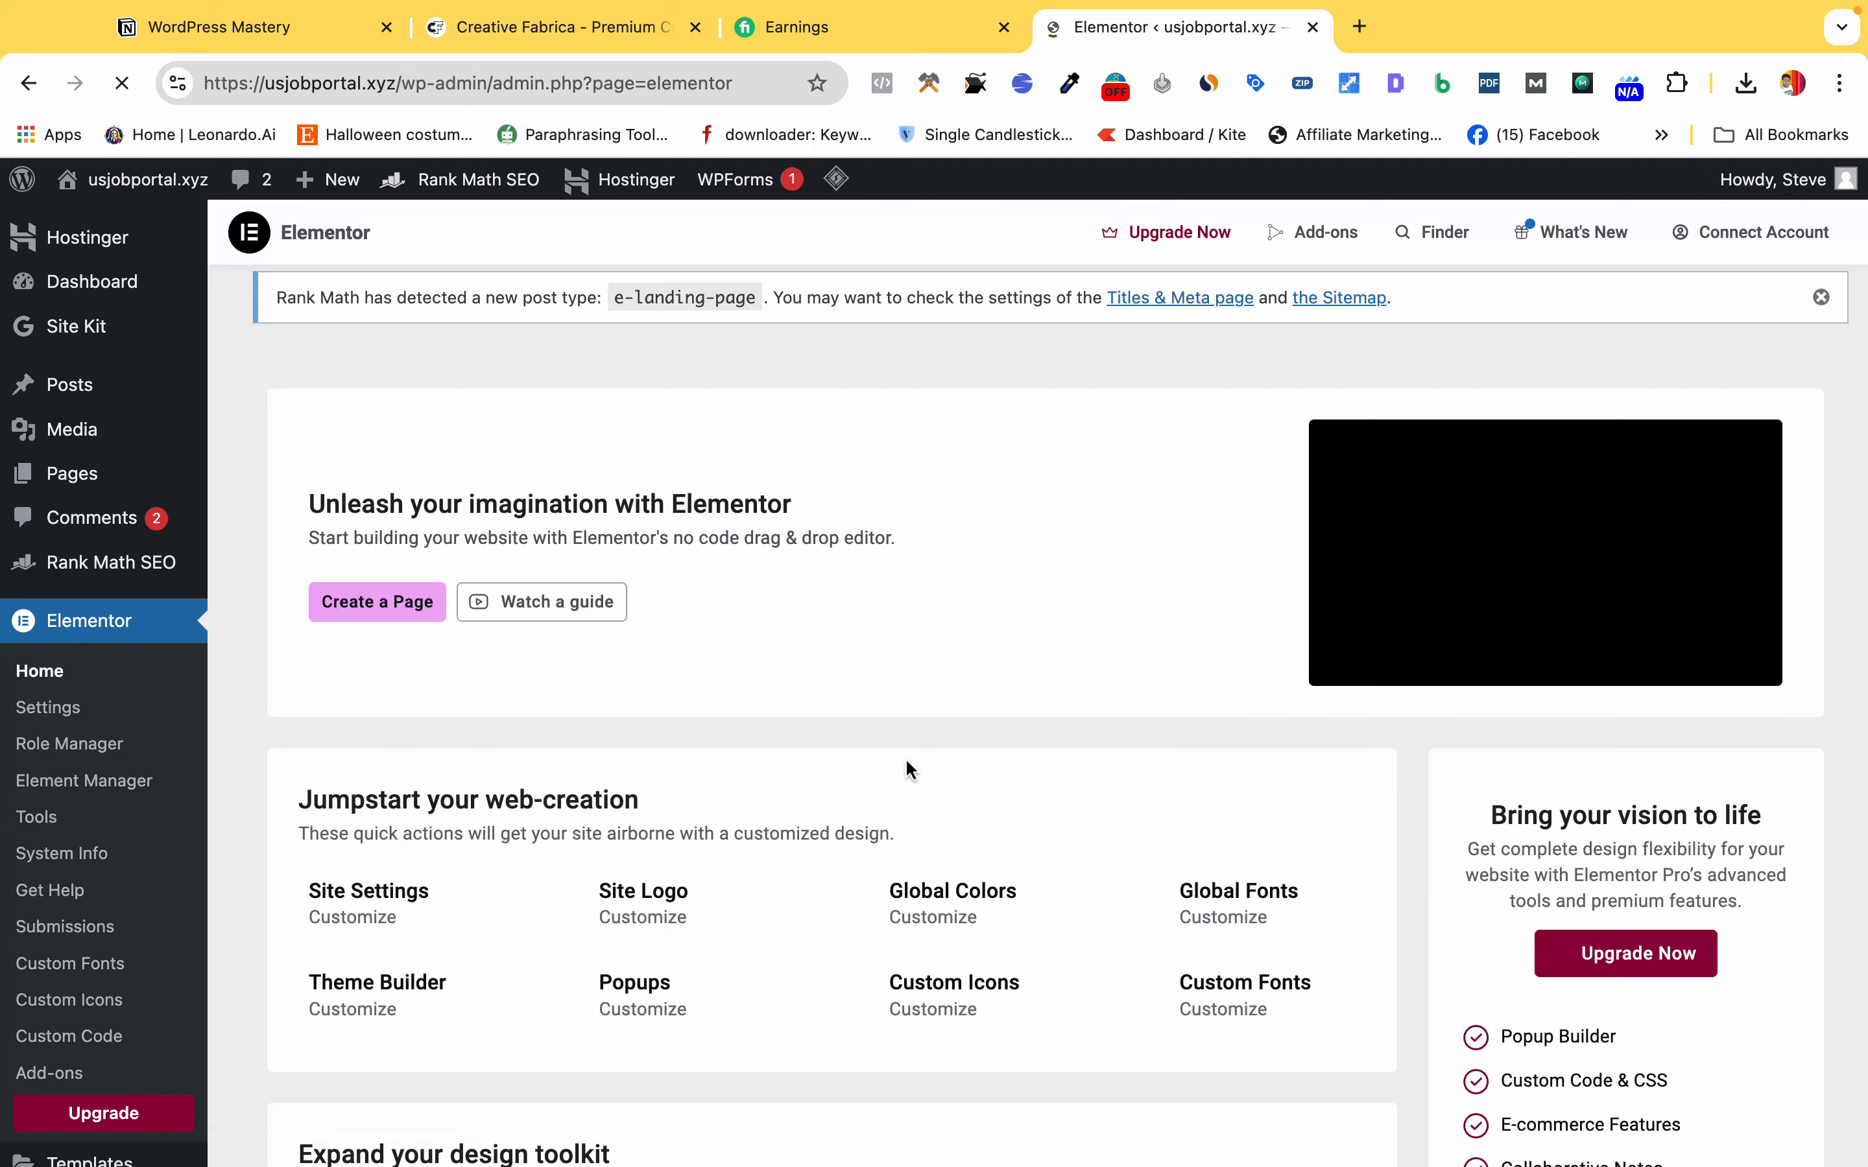
Examine the Elementor home page, including its quick customization actions and its design toolkit add-ons.
scroll(906, 762, down, 3)
scroll(906, 762, up, 3)
scroll(907, 763, down, 4)
scroll(906, 763, up, 1)
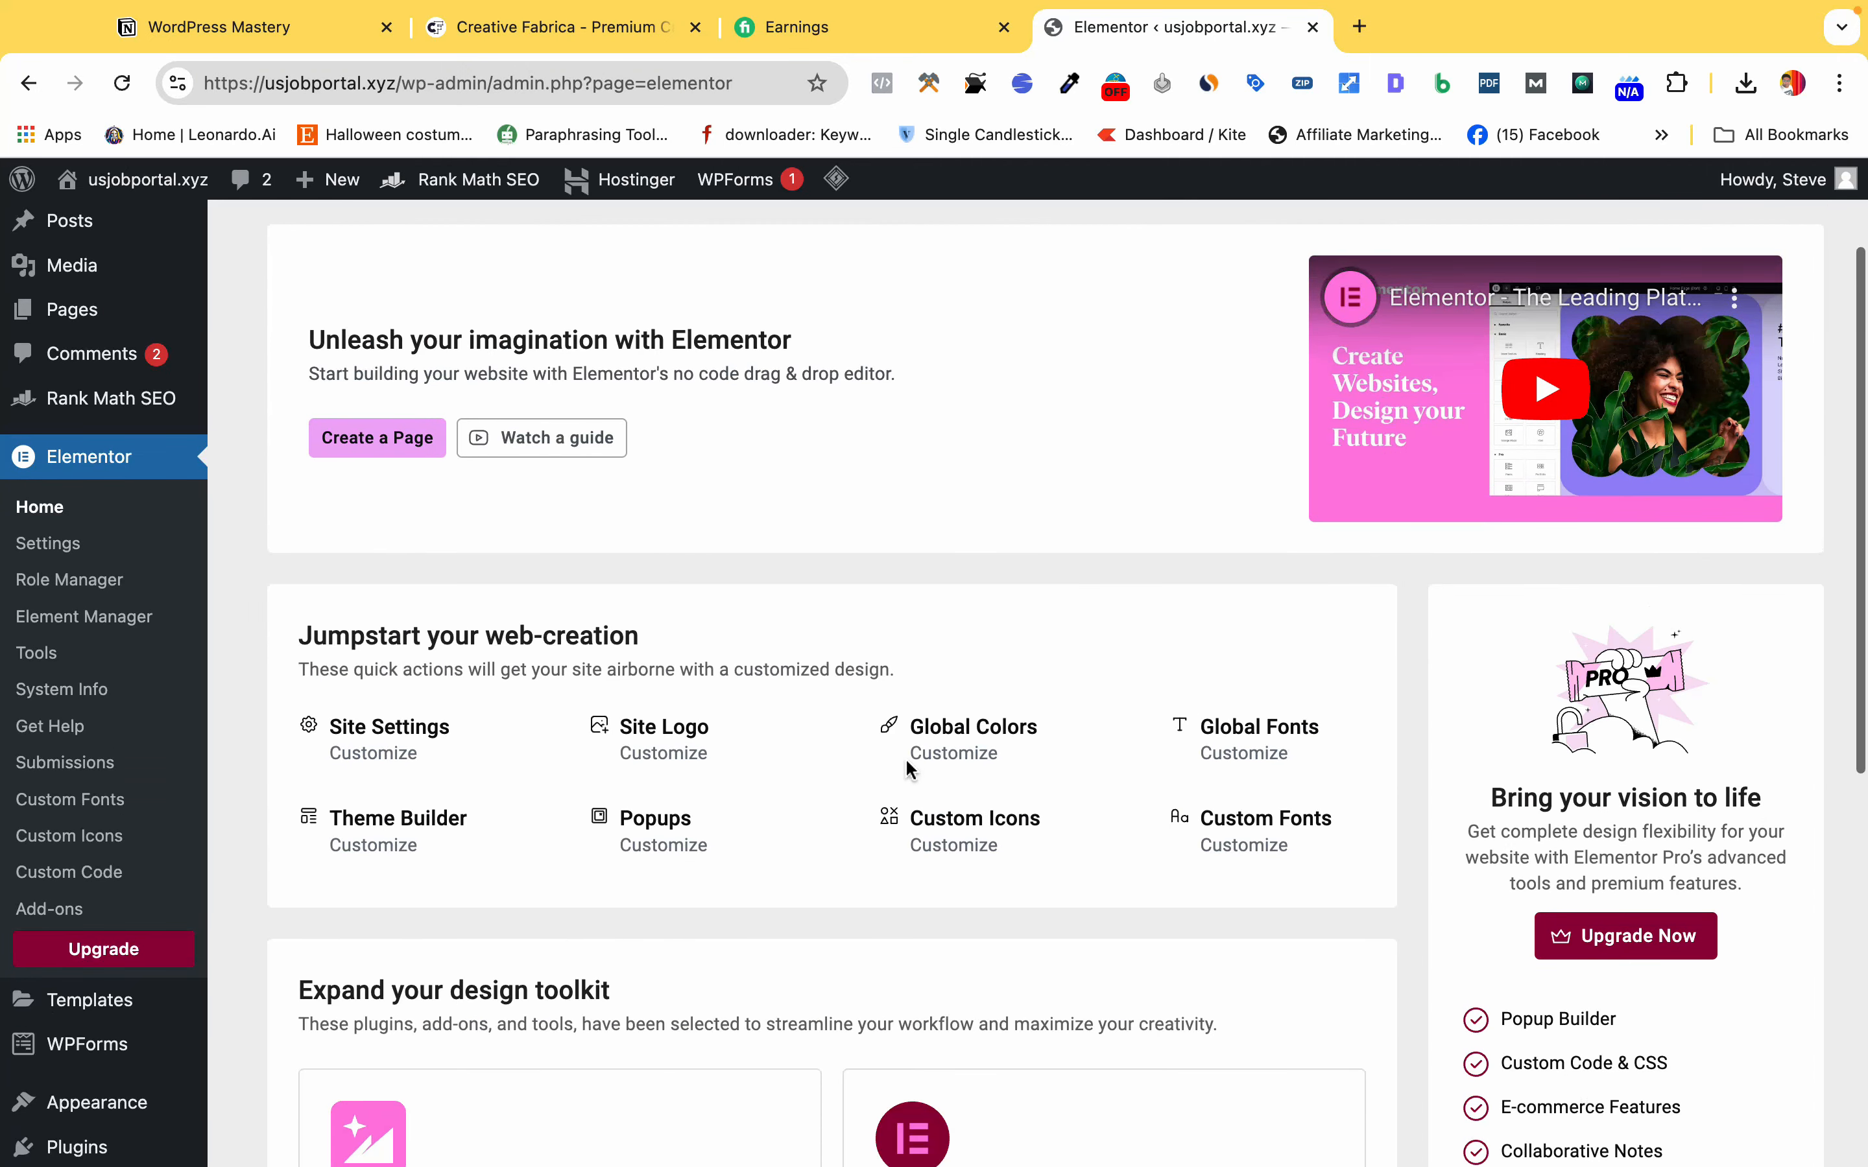
scroll(906, 763, down, 6)
scroll(926, 871, down, 1)
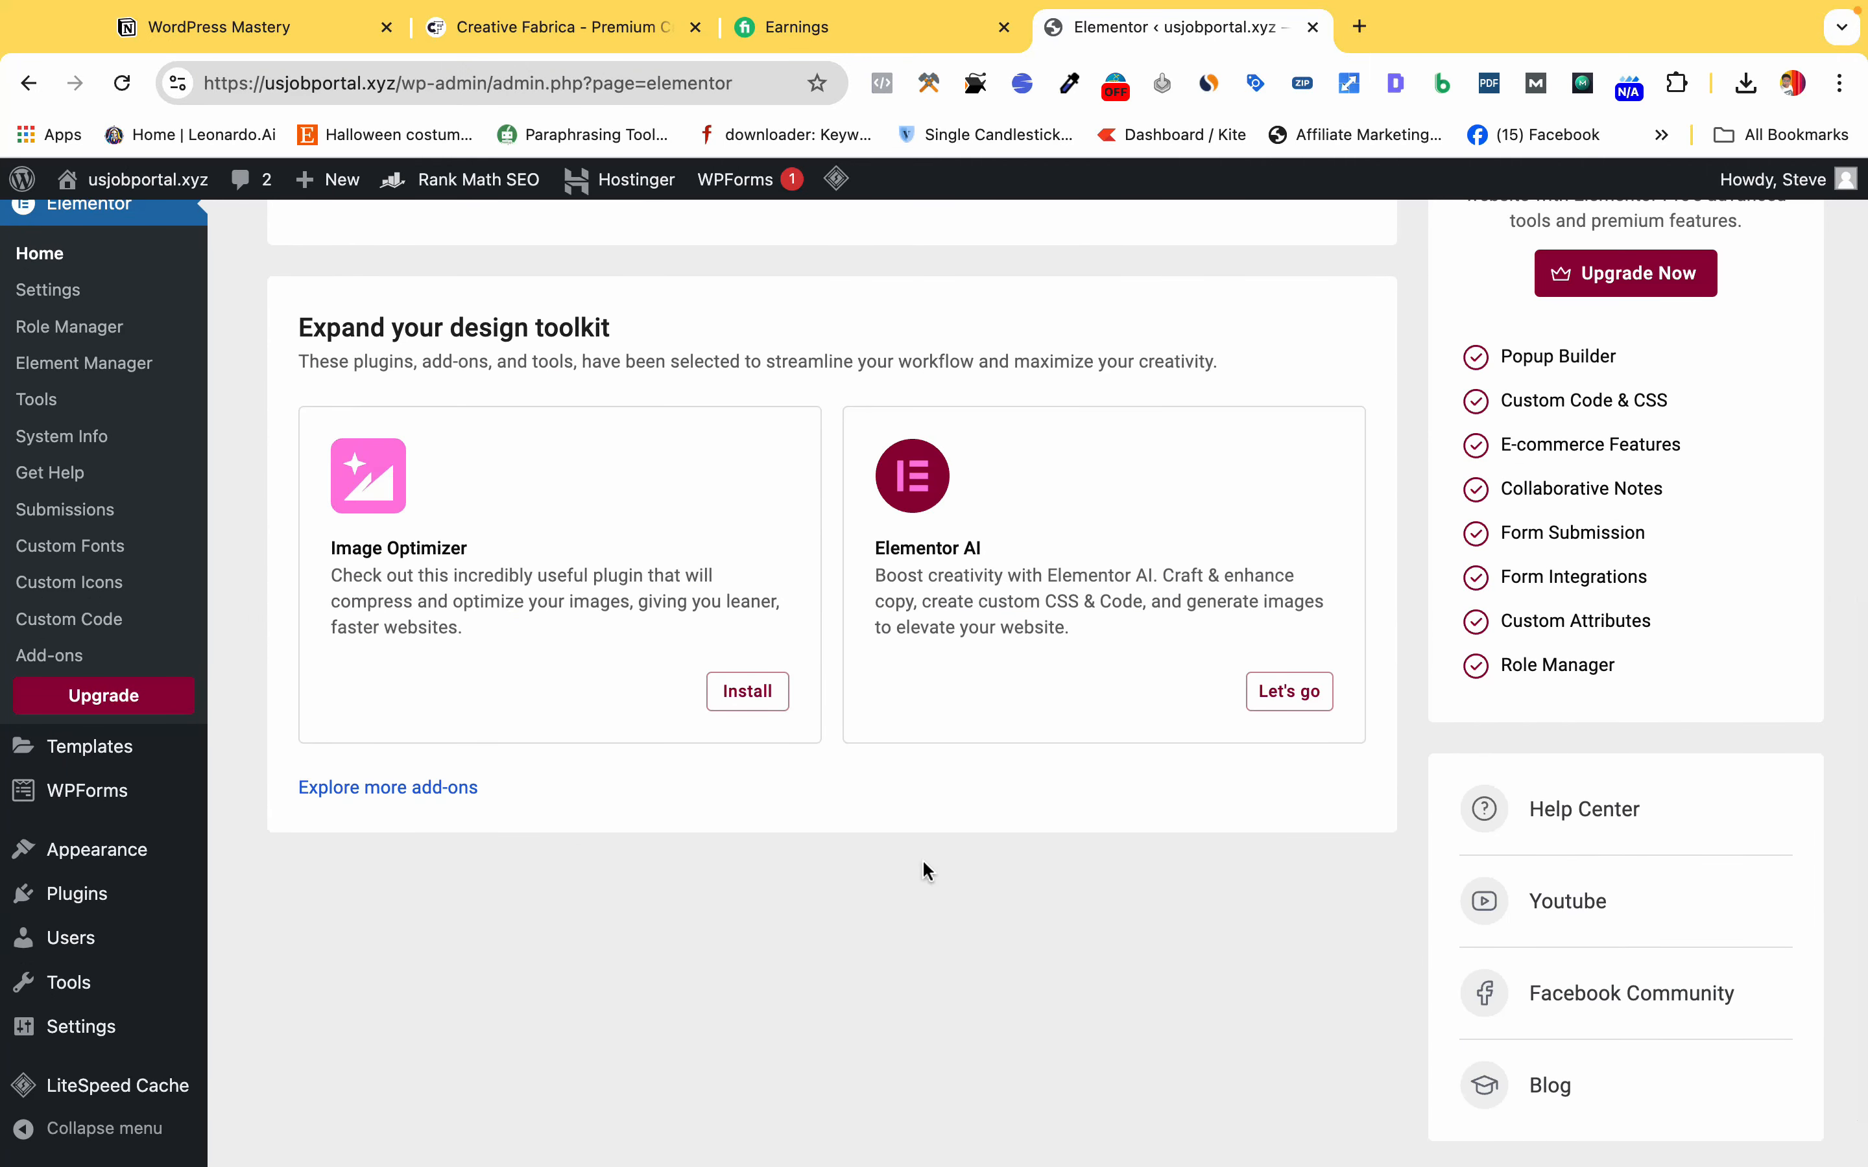
scroll(1526, 563, up, 8)
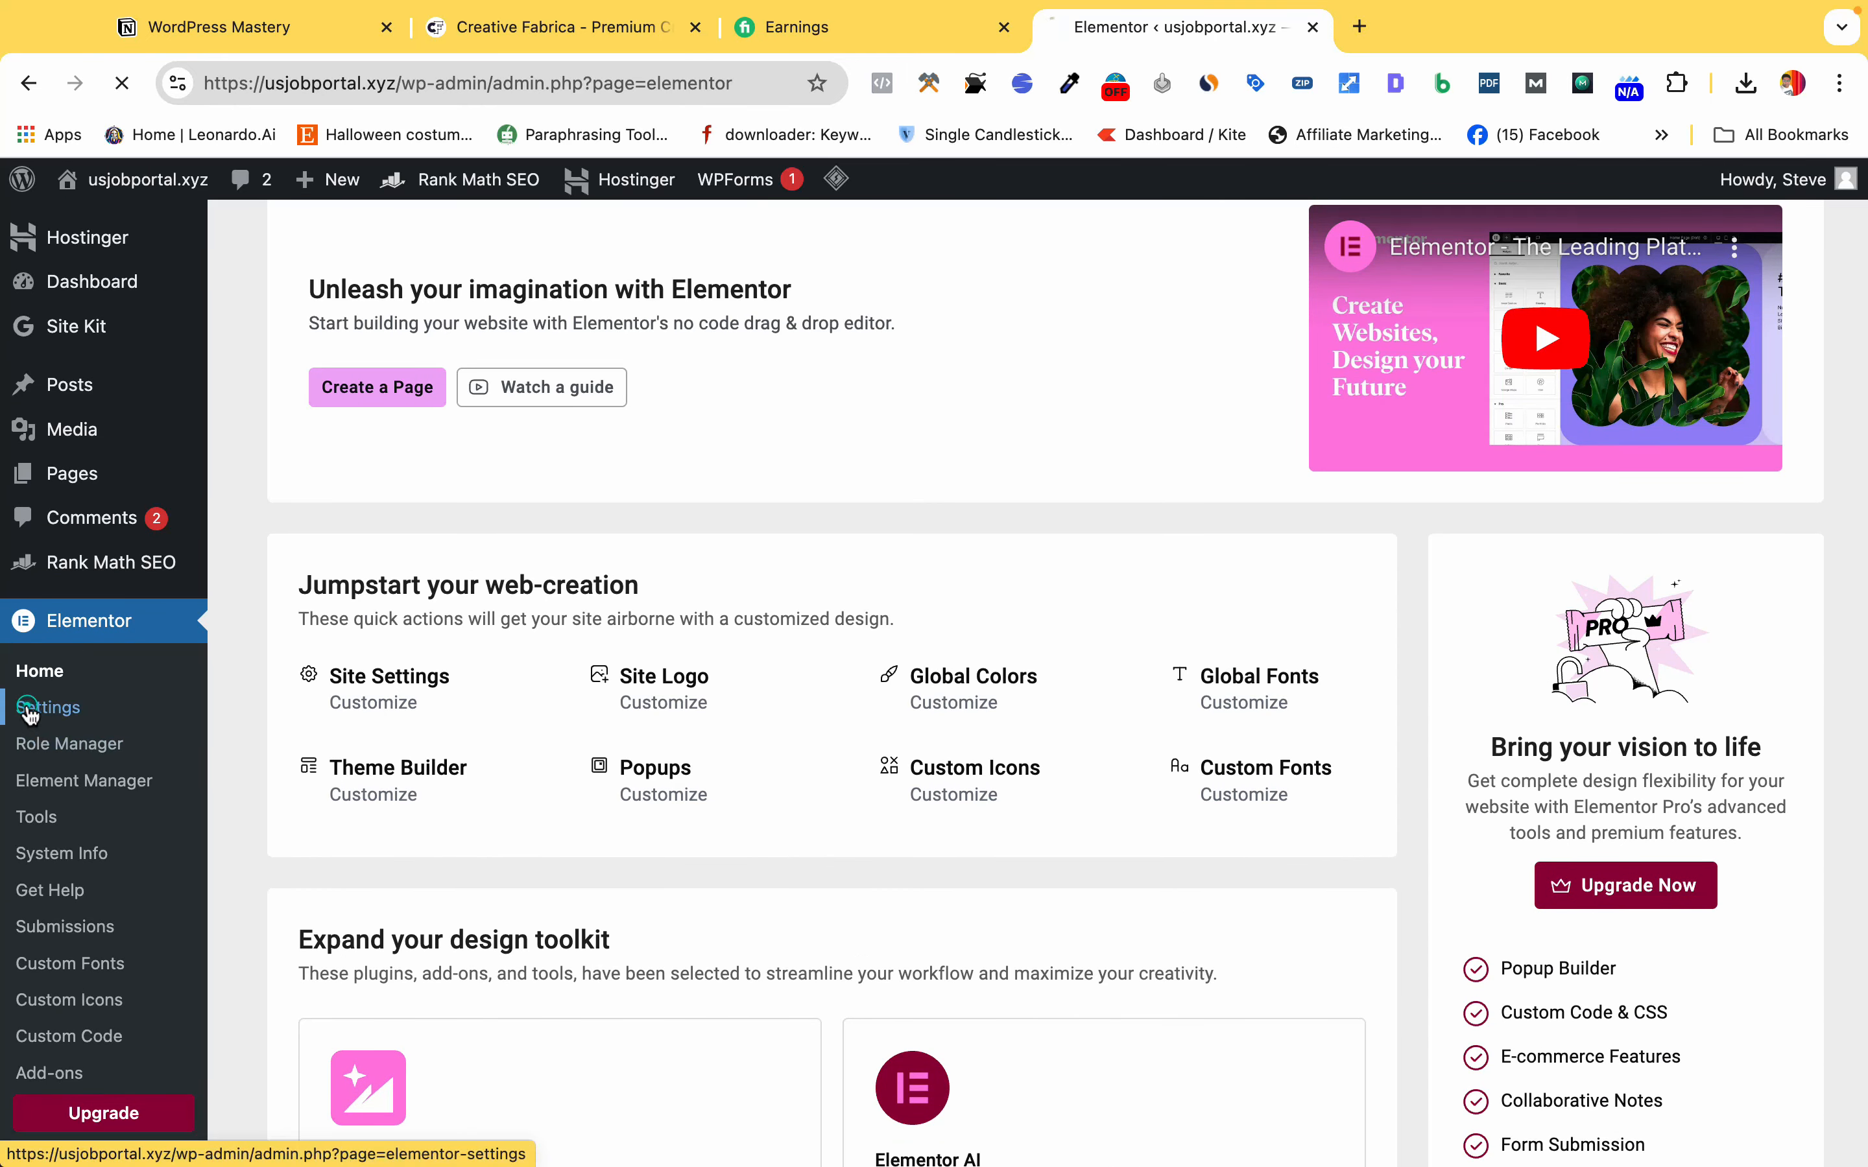
In Elementor's general settings, enable the Floating Buttons and Elementor Header & Footer Builder post types and save the changes.
click(35, 707)
scroll(864, 948, down, 1)
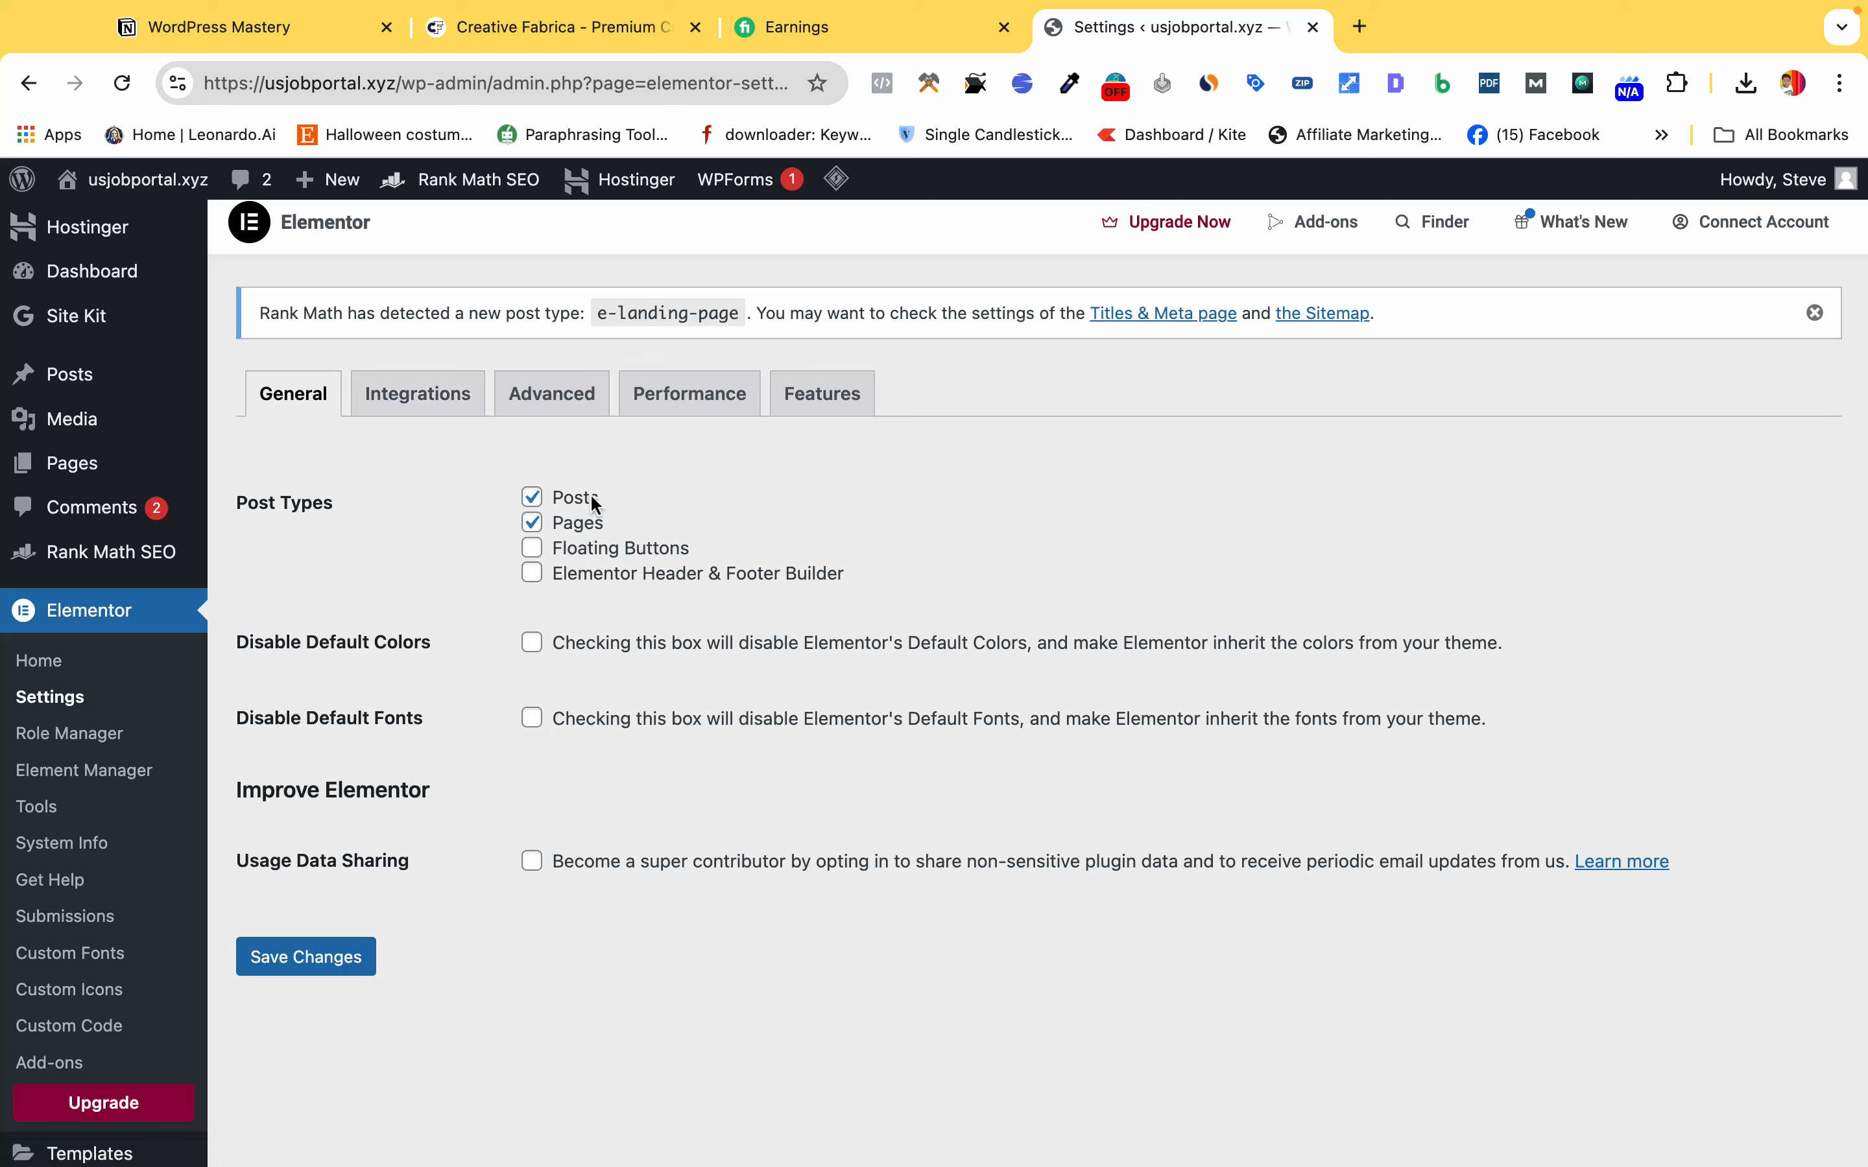
drag(575, 502, 561, 506)
click(288, 958)
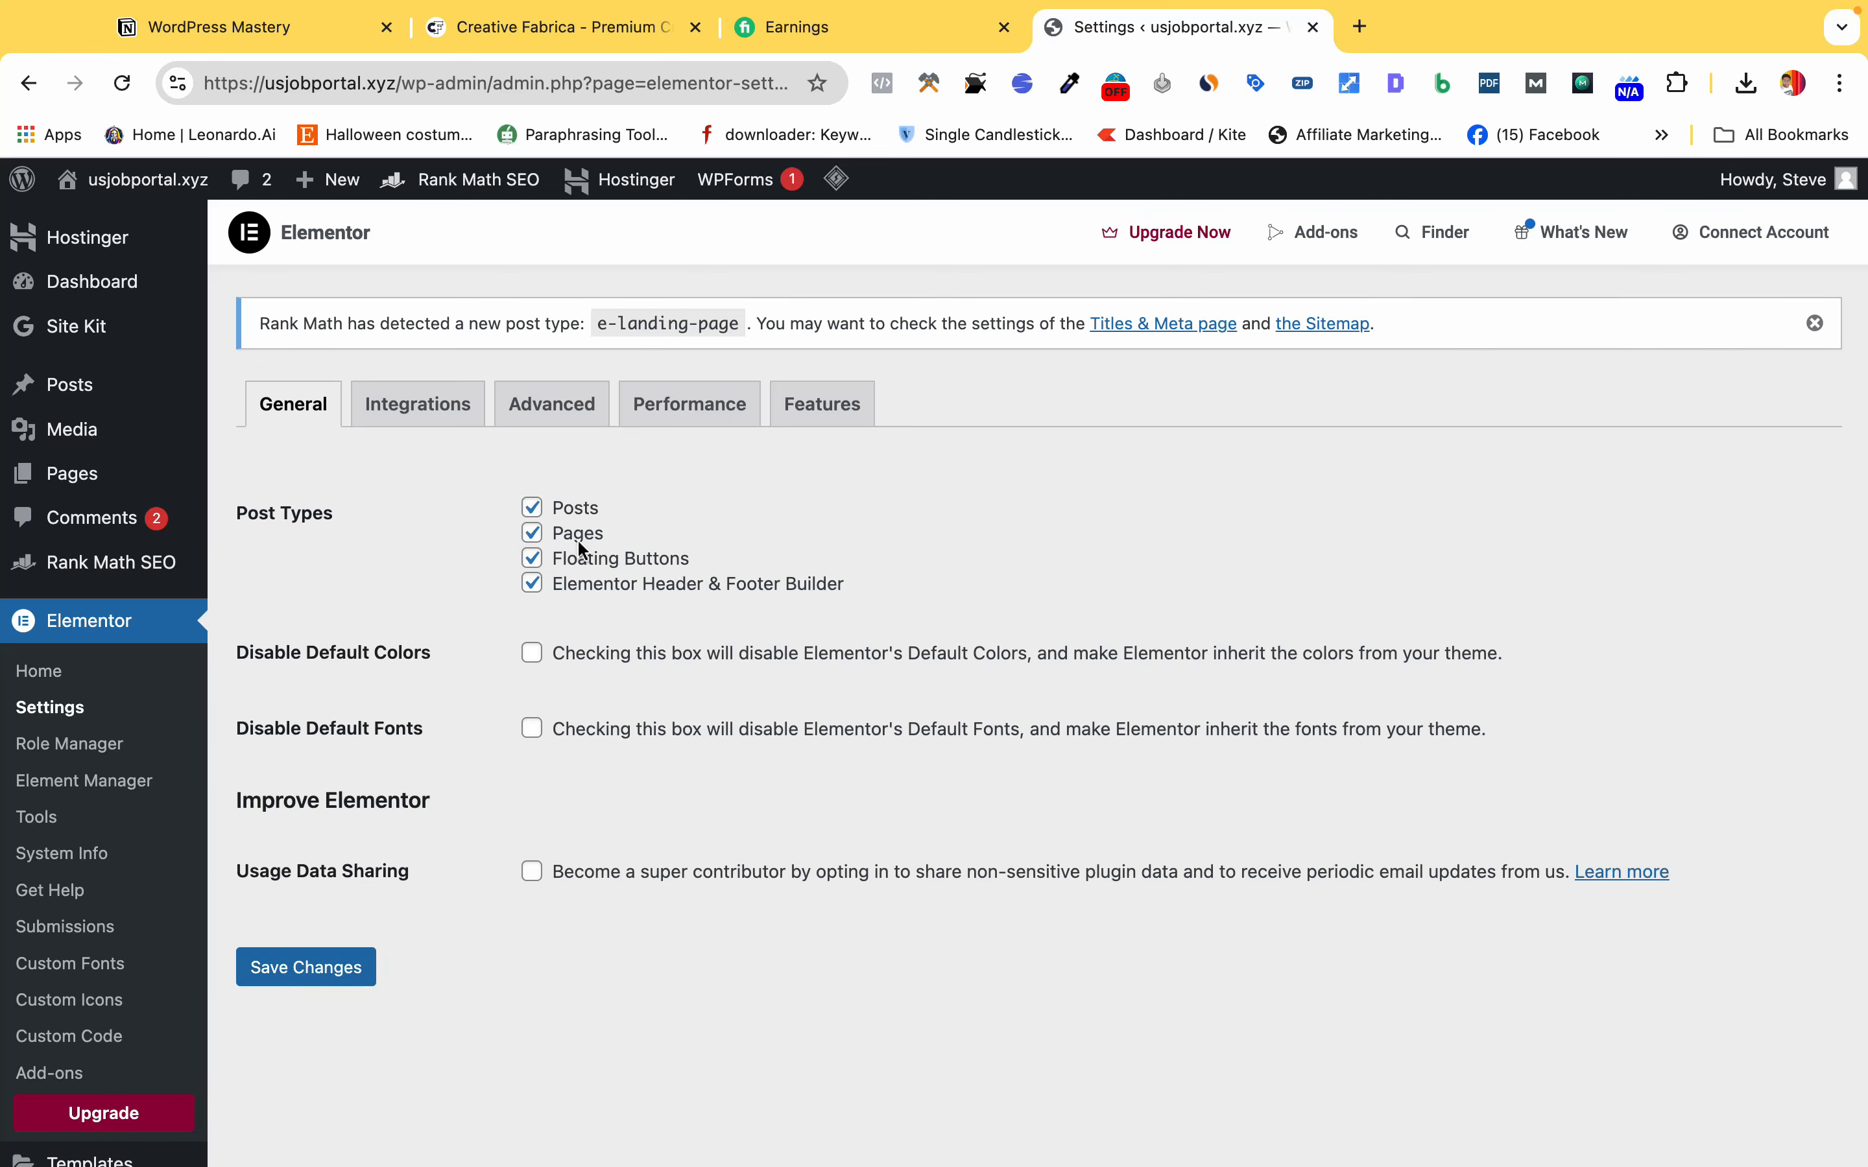
Review Elementor's integration and advanced settings, including the choices available for Google Fonts Load.
click(446, 404)
click(581, 589)
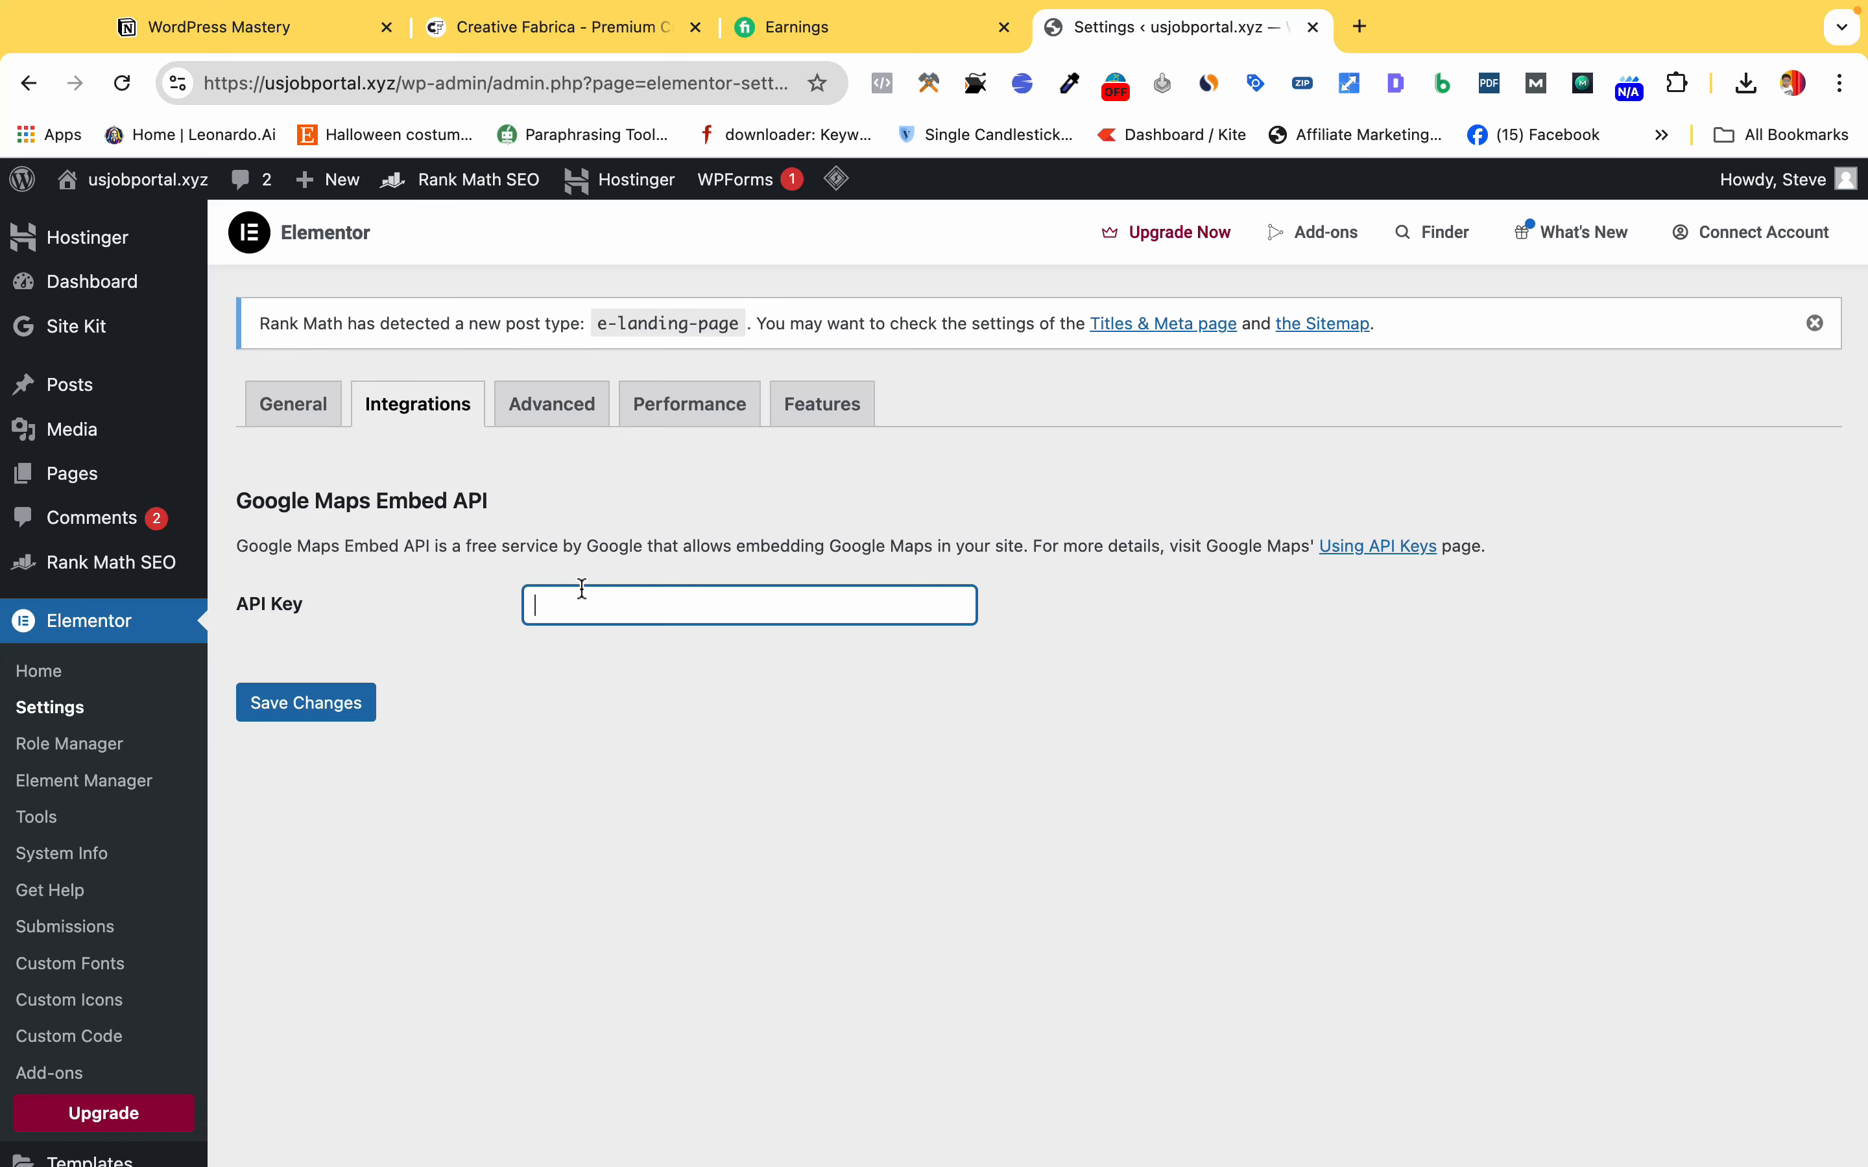
click(563, 423)
scroll(625, 758, down, 5)
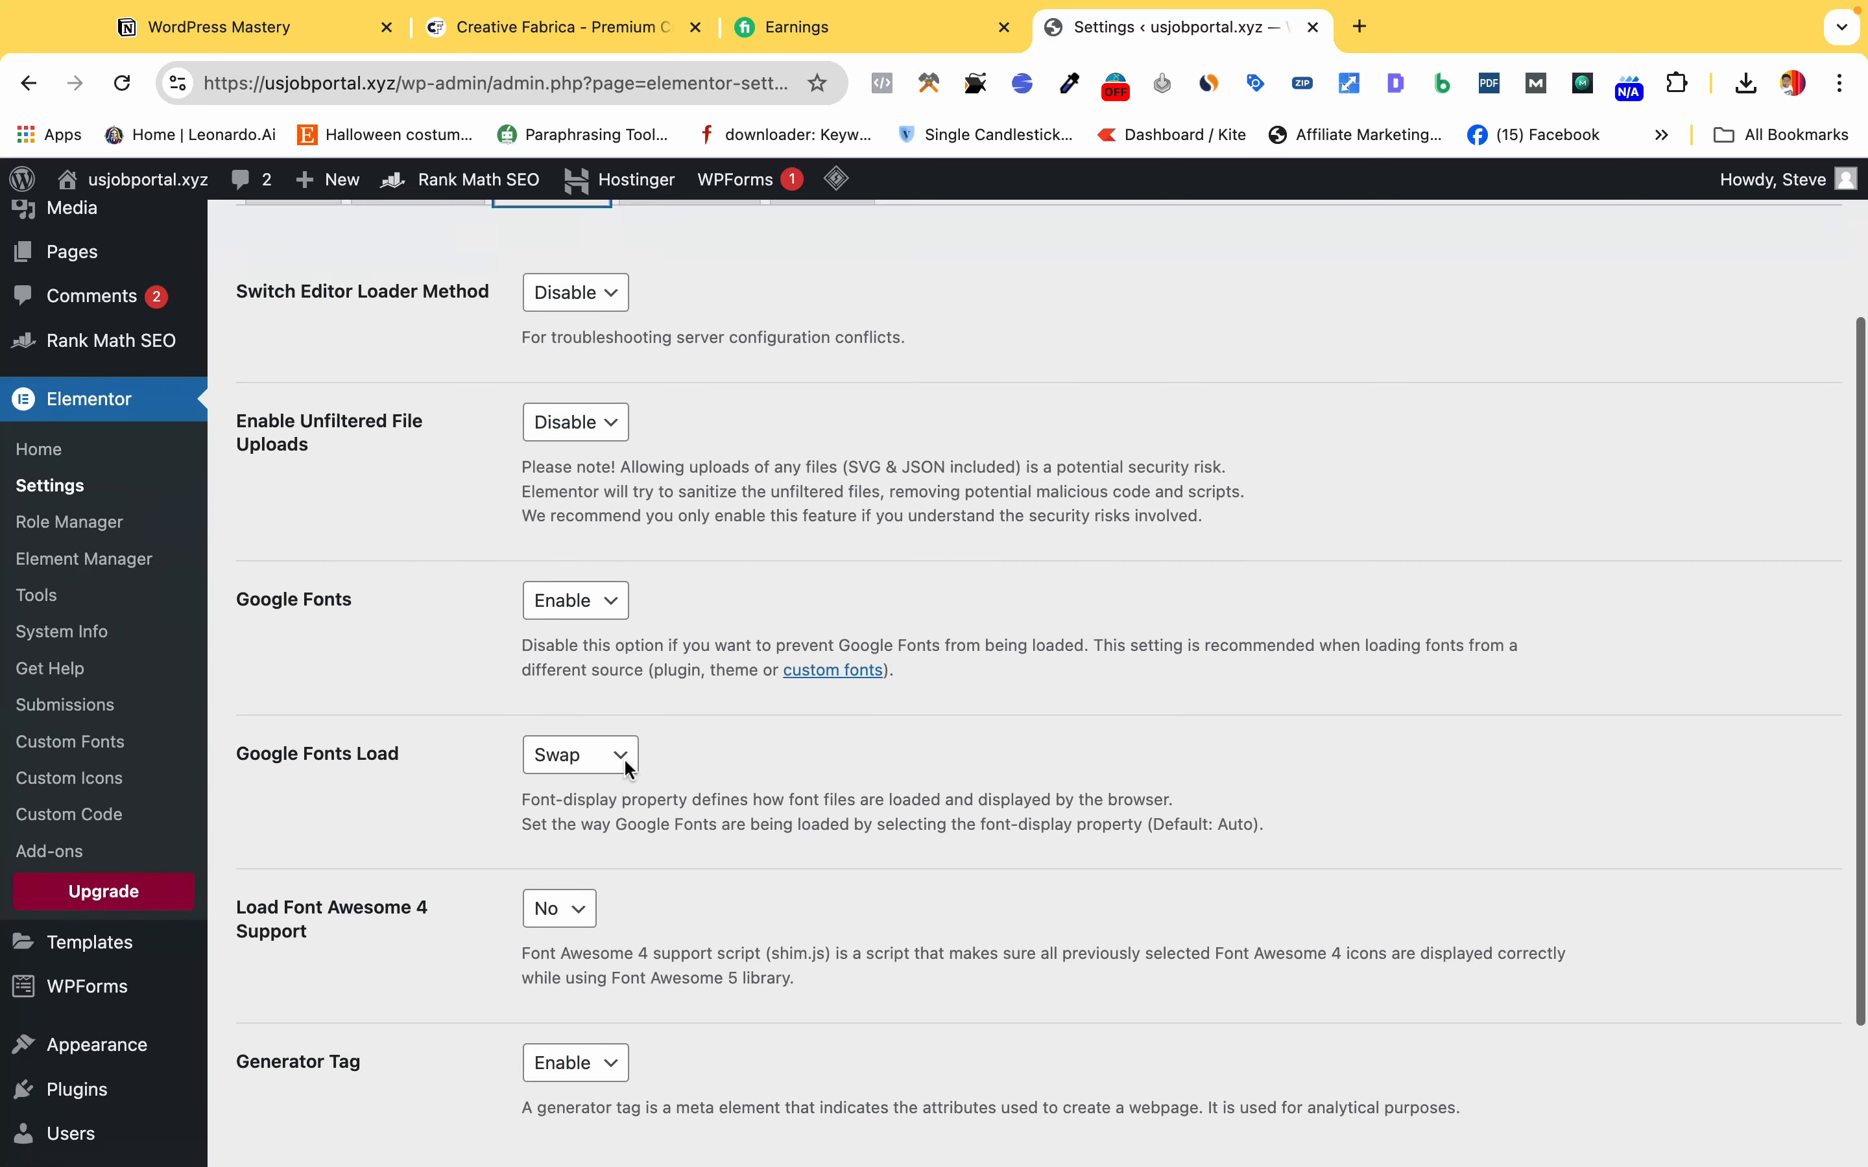
scroll(624, 758, up, 5)
scroll(694, 765, down, 4)
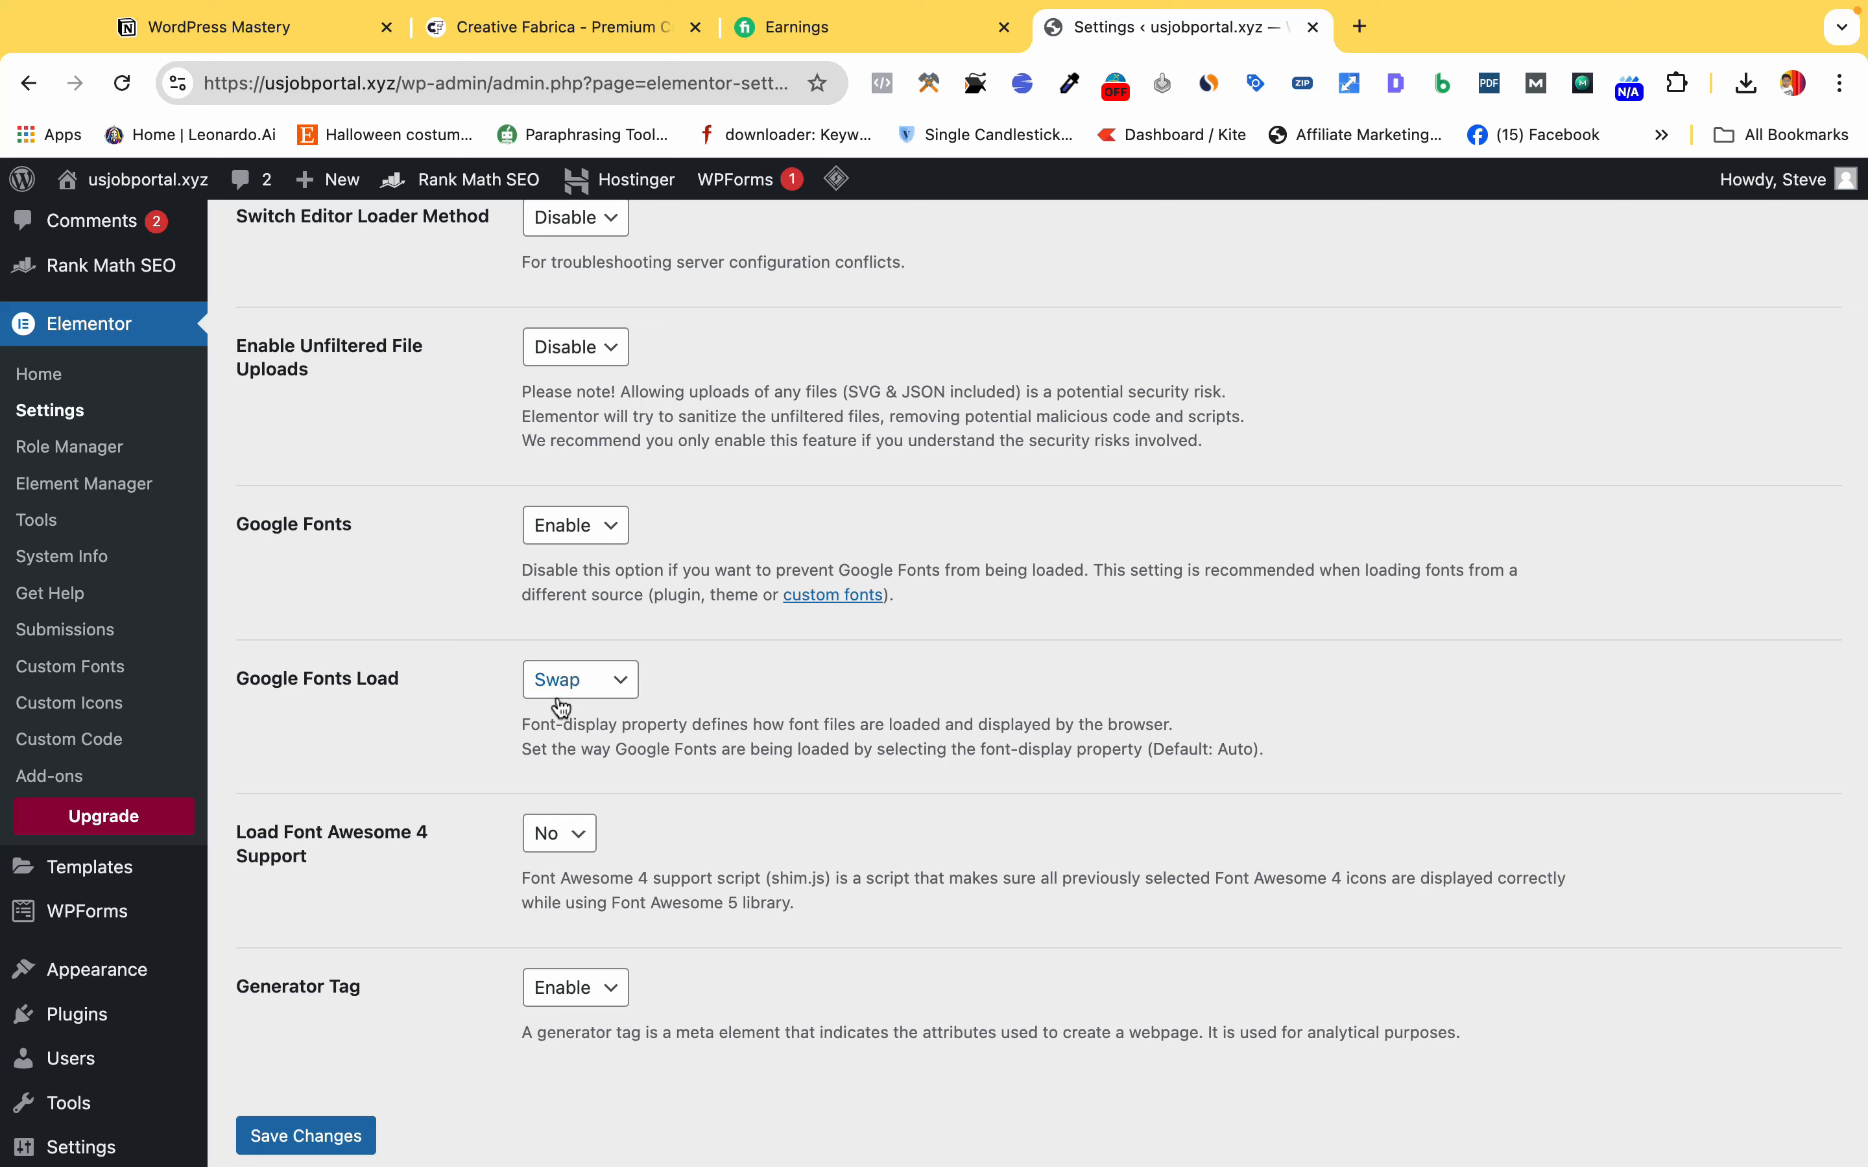
click(606, 682)
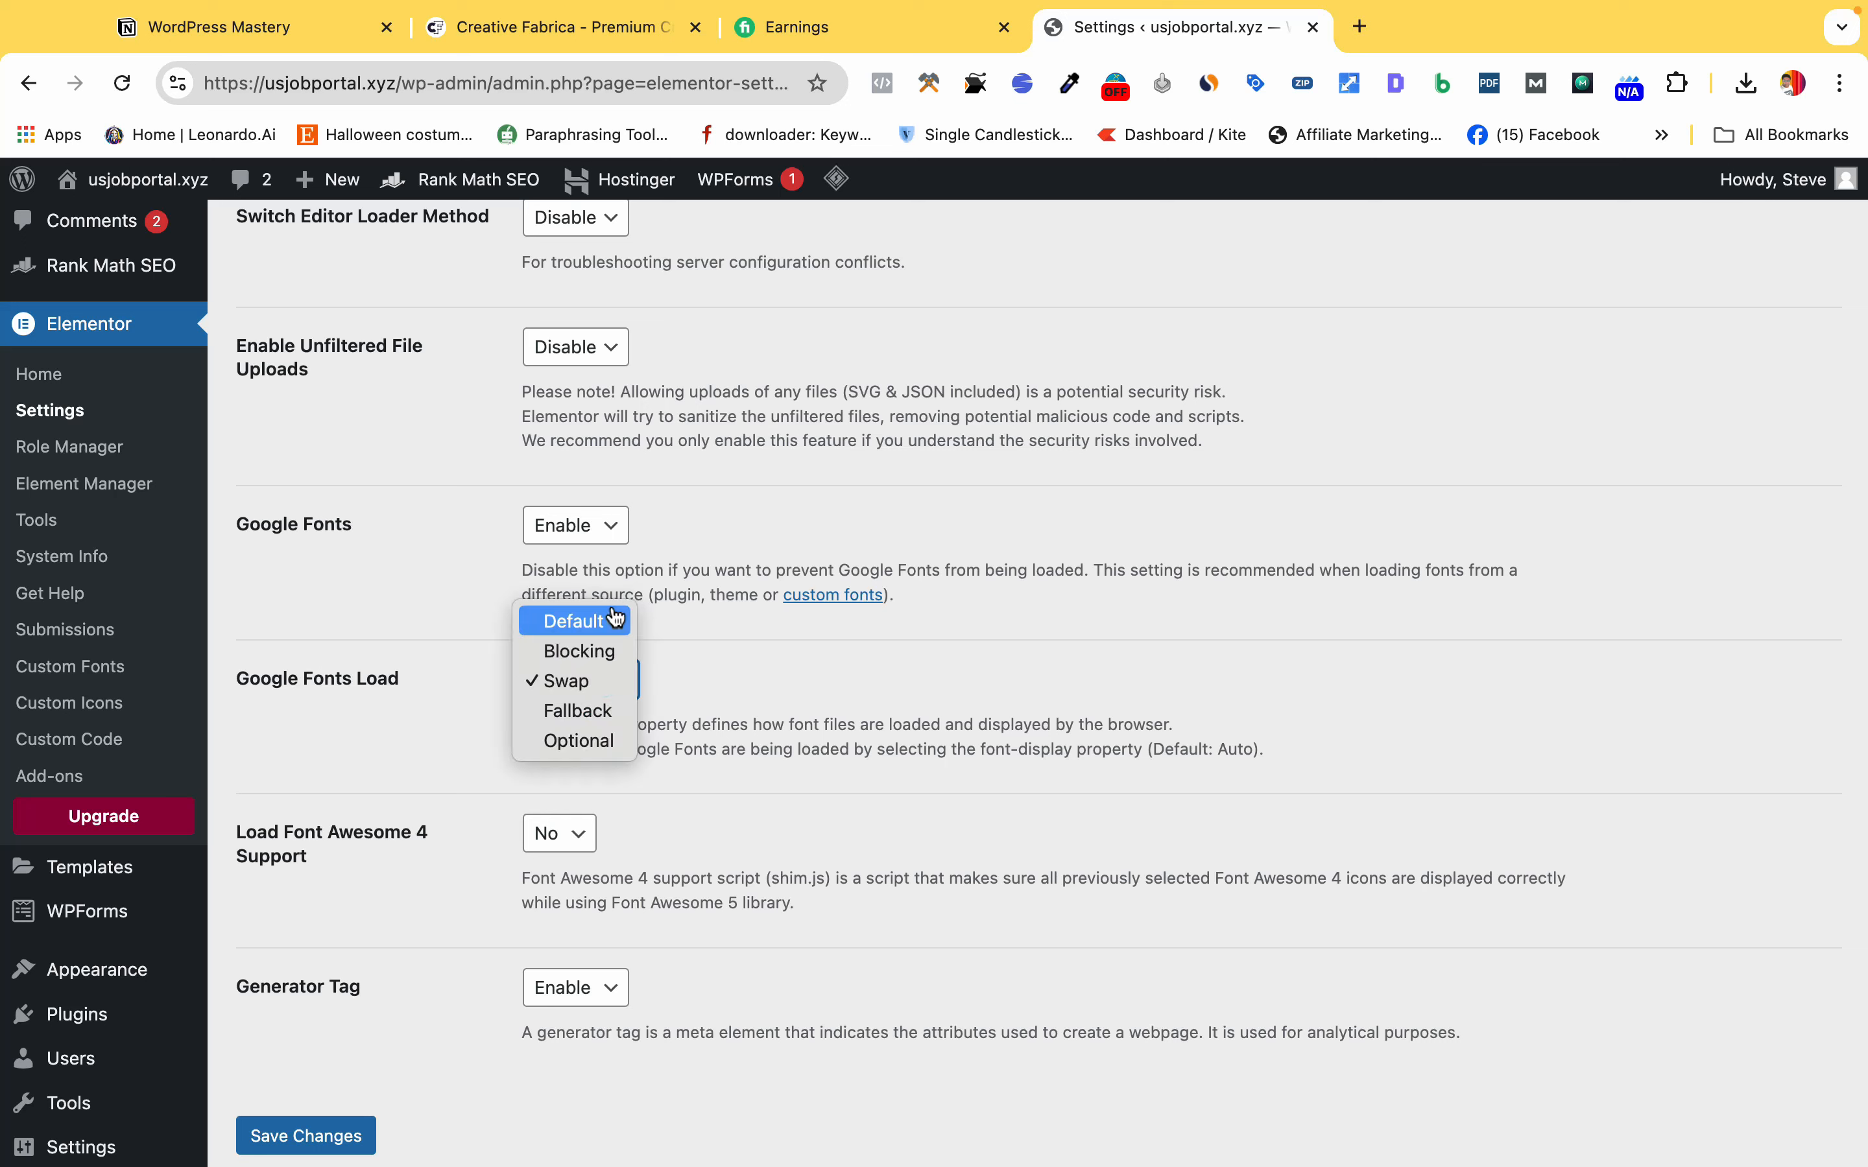
click(806, 637)
scroll(767, 620, up, 3)
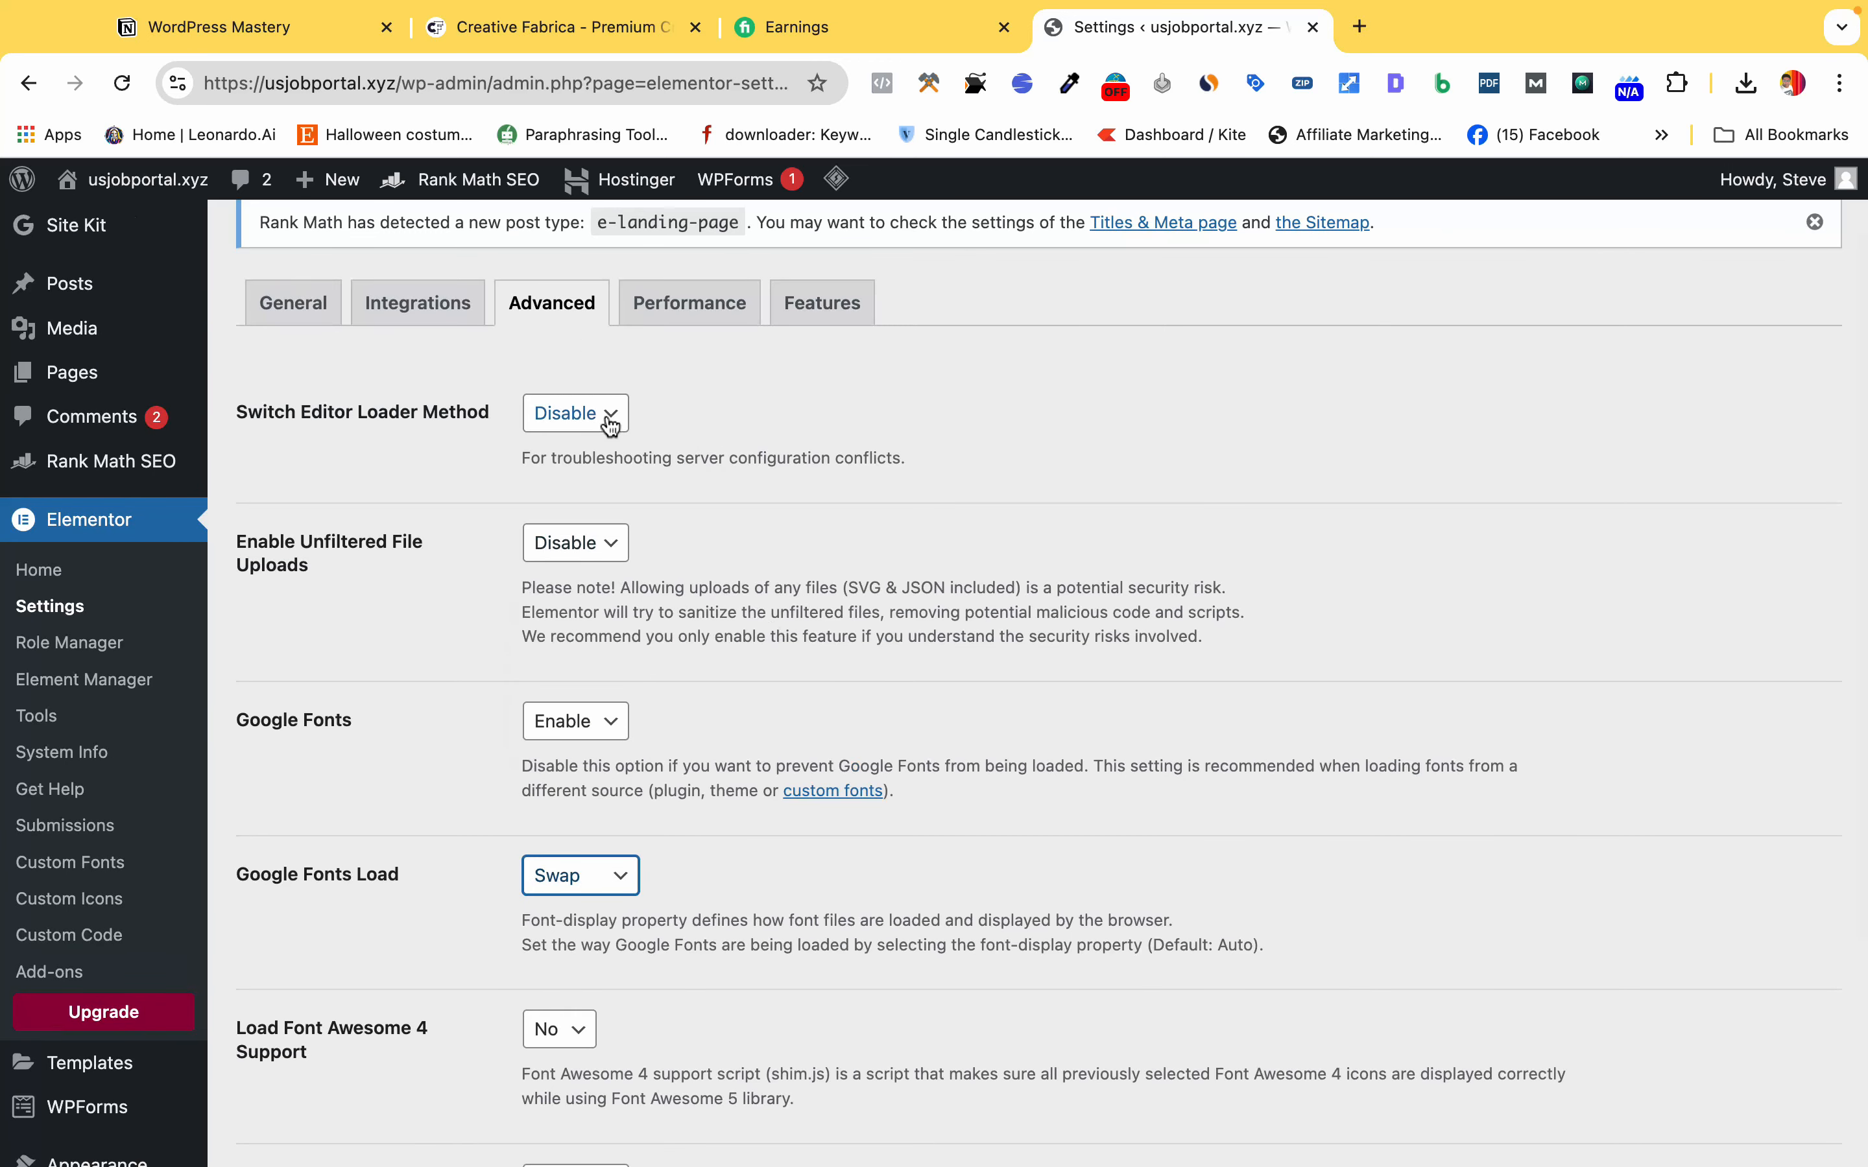
Check the available options for the Switch Editor Loader Method setting without changing it.
click(610, 425)
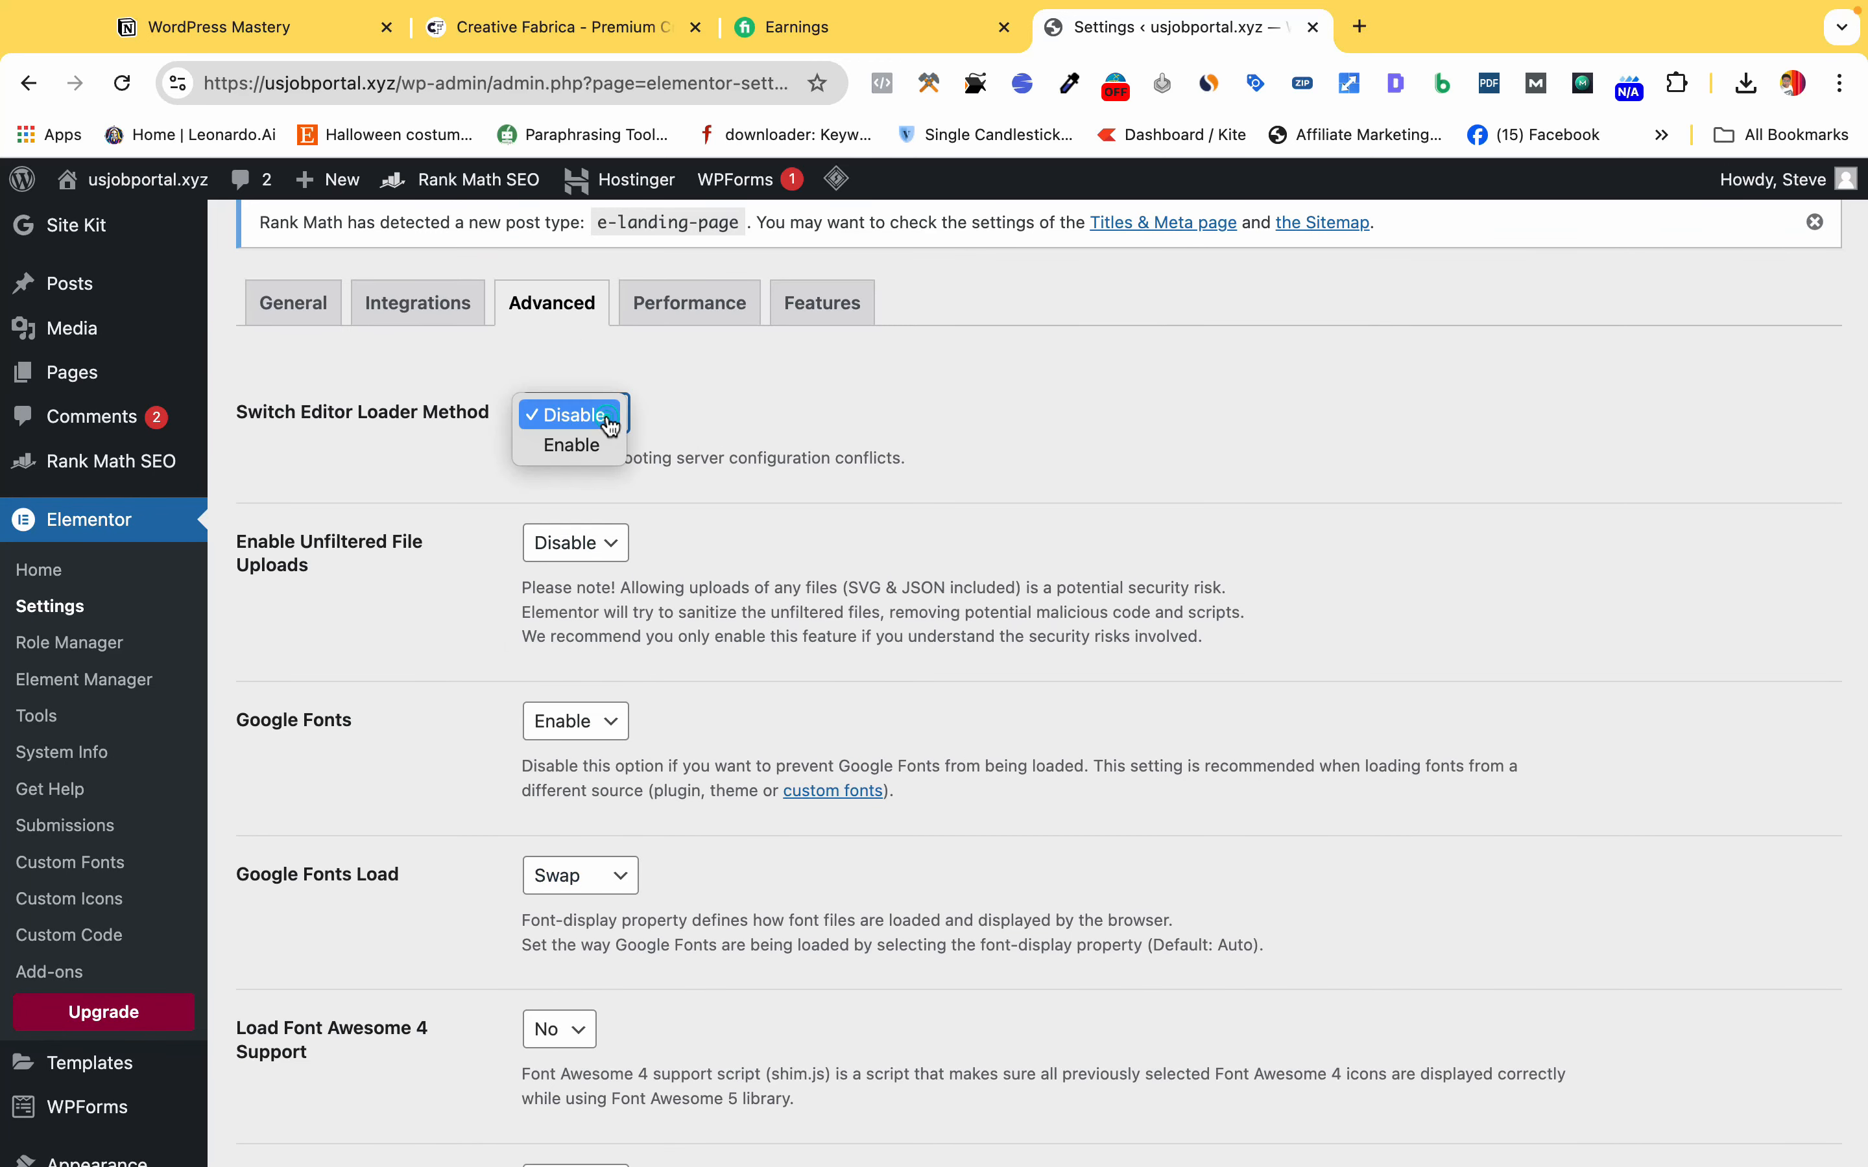
click(693, 428)
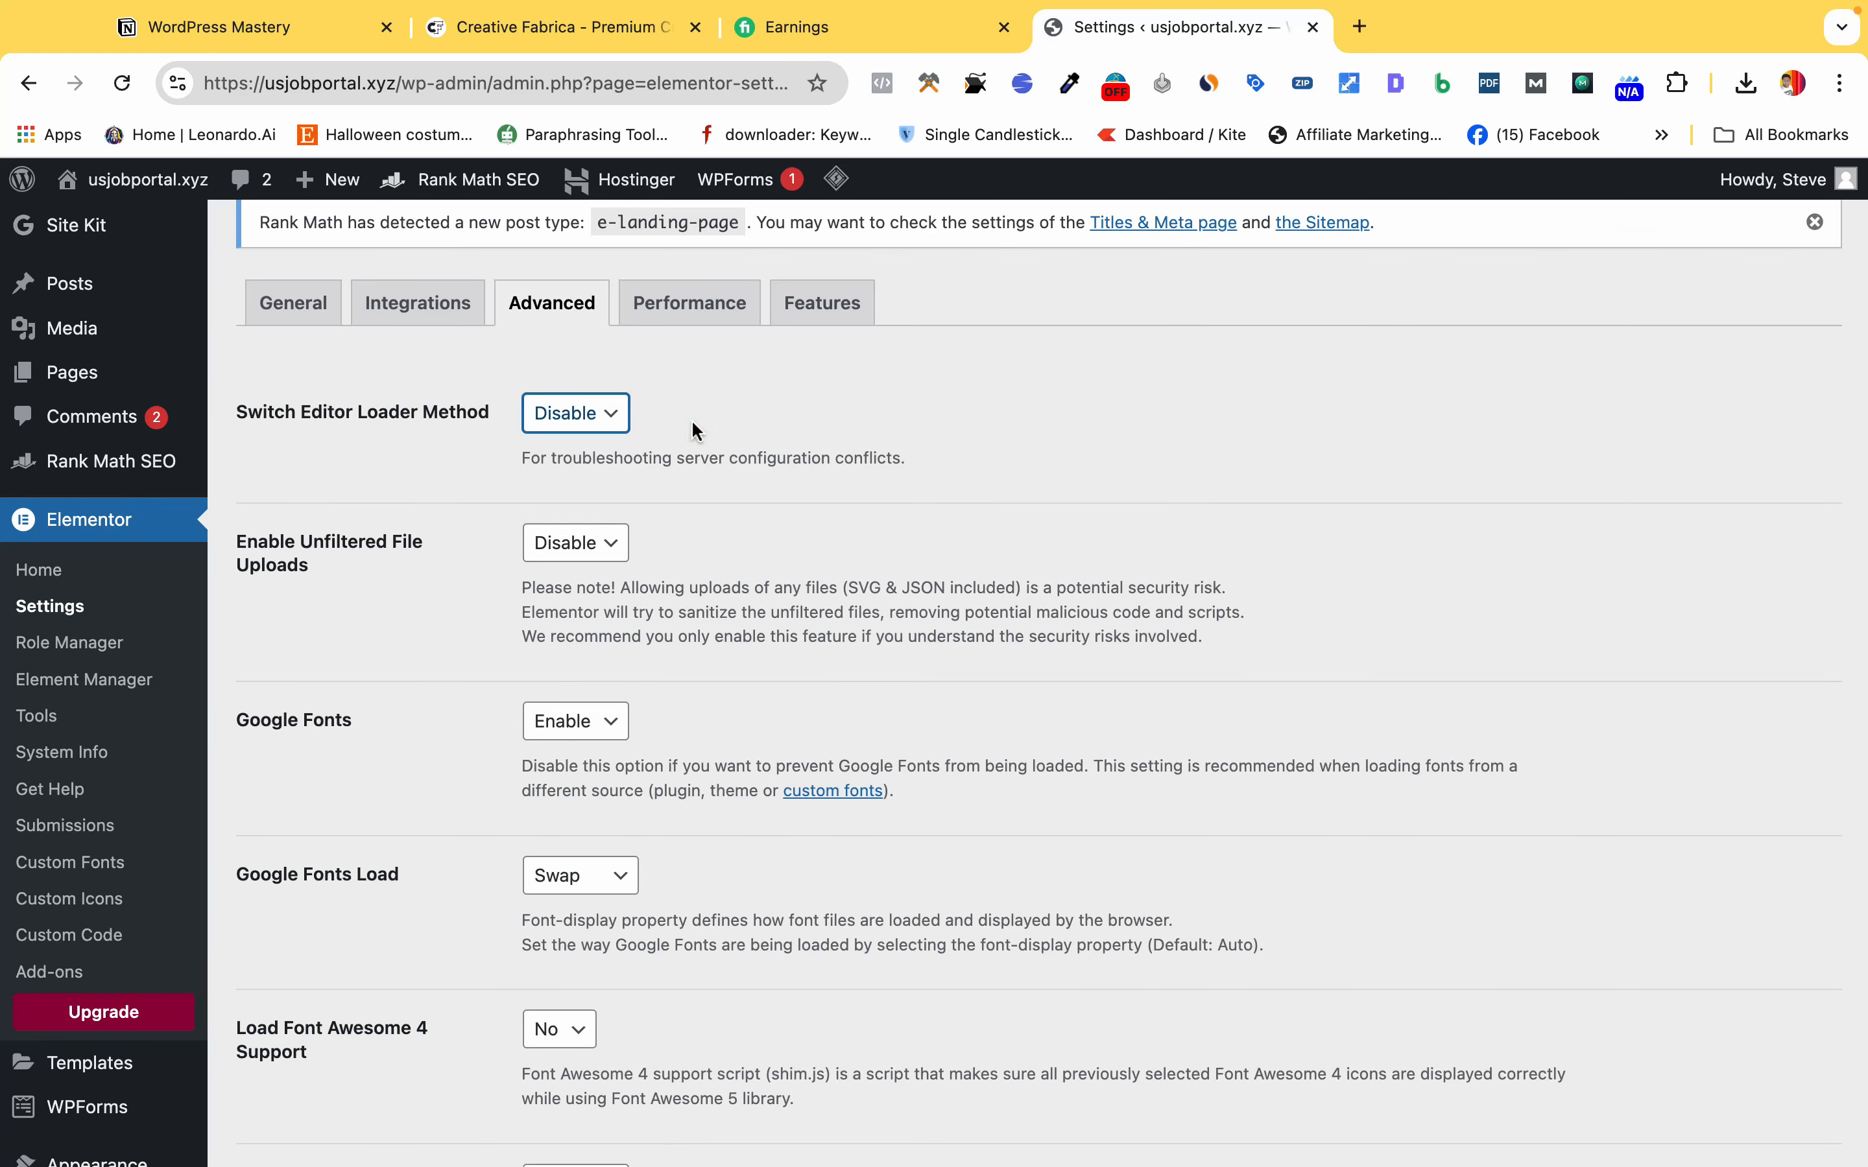
click(624, 432)
click(738, 393)
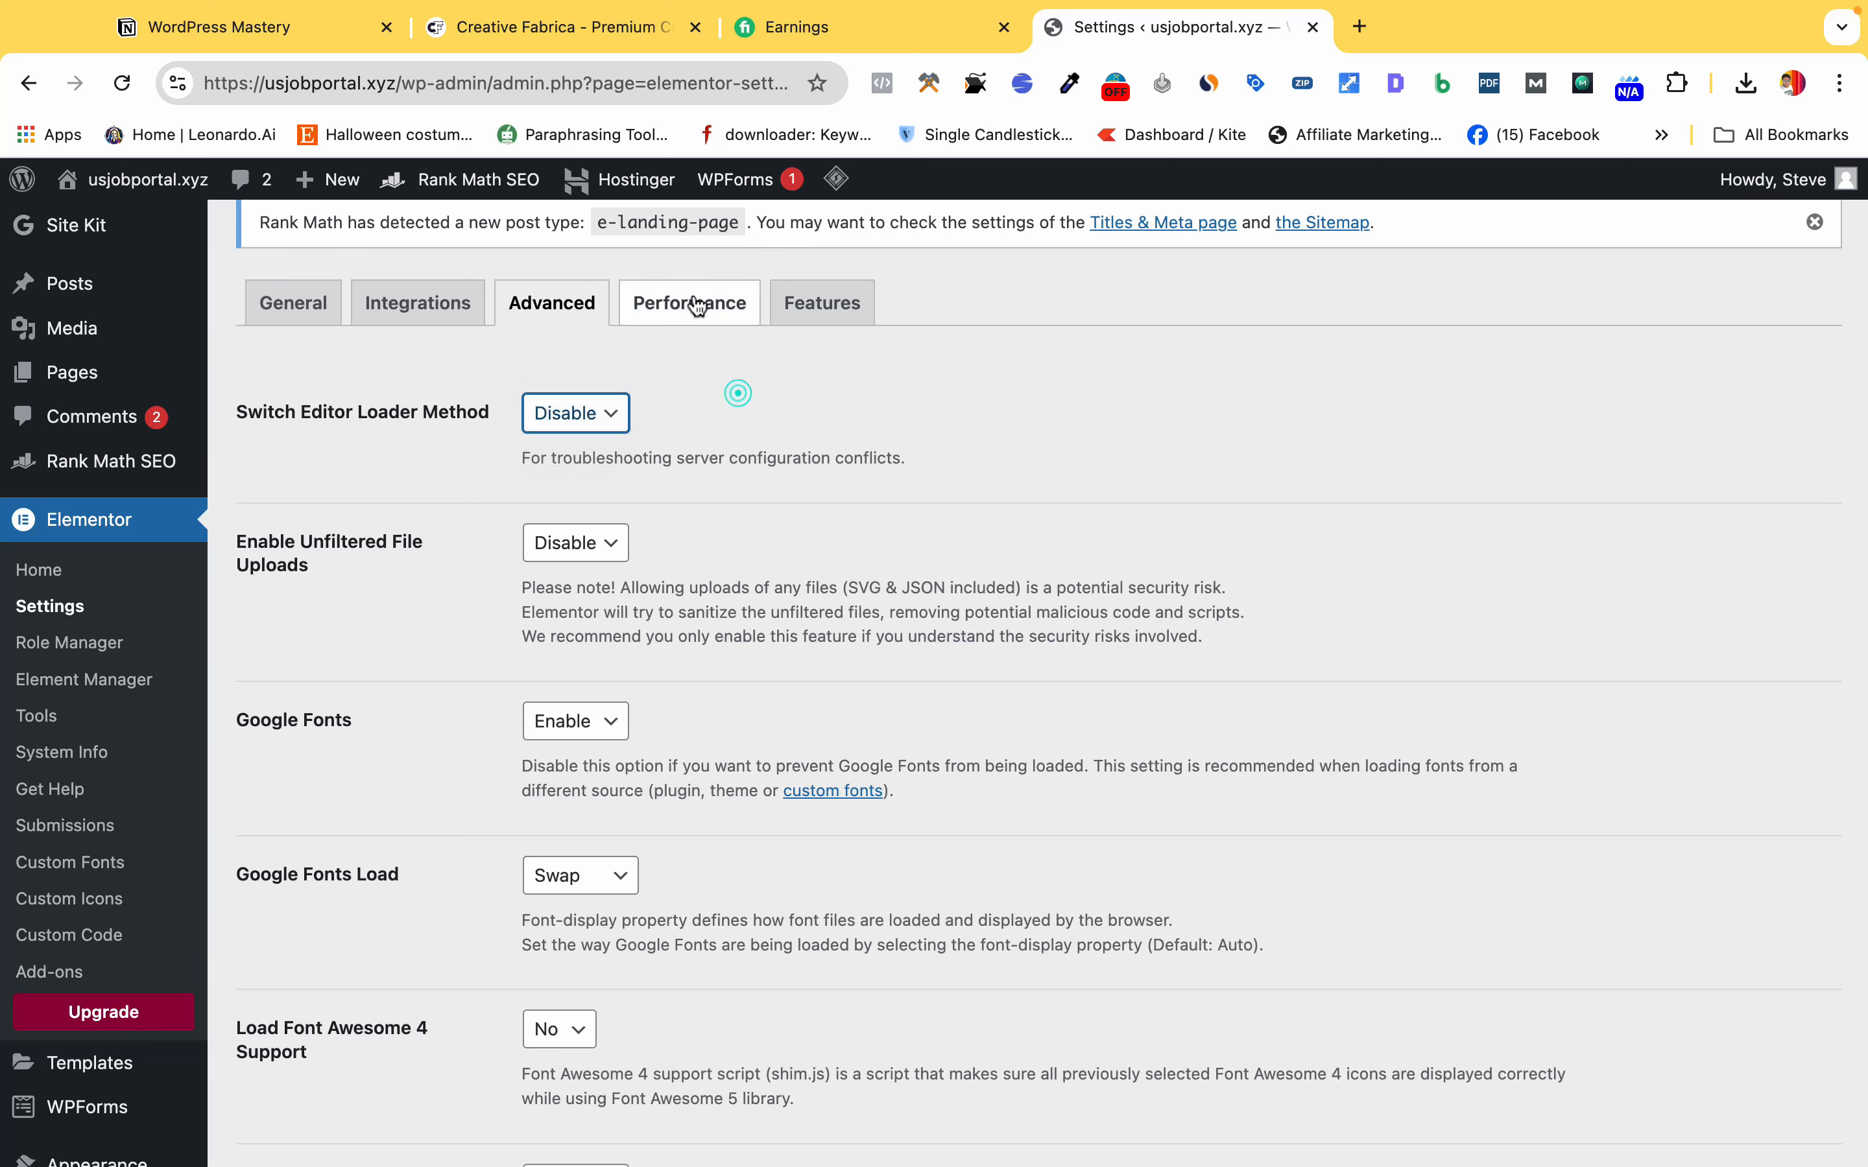
Set Element Cache Expiration to 1 Week in Elementor's performance settings.
click(697, 303)
scroll(803, 775, down, 5)
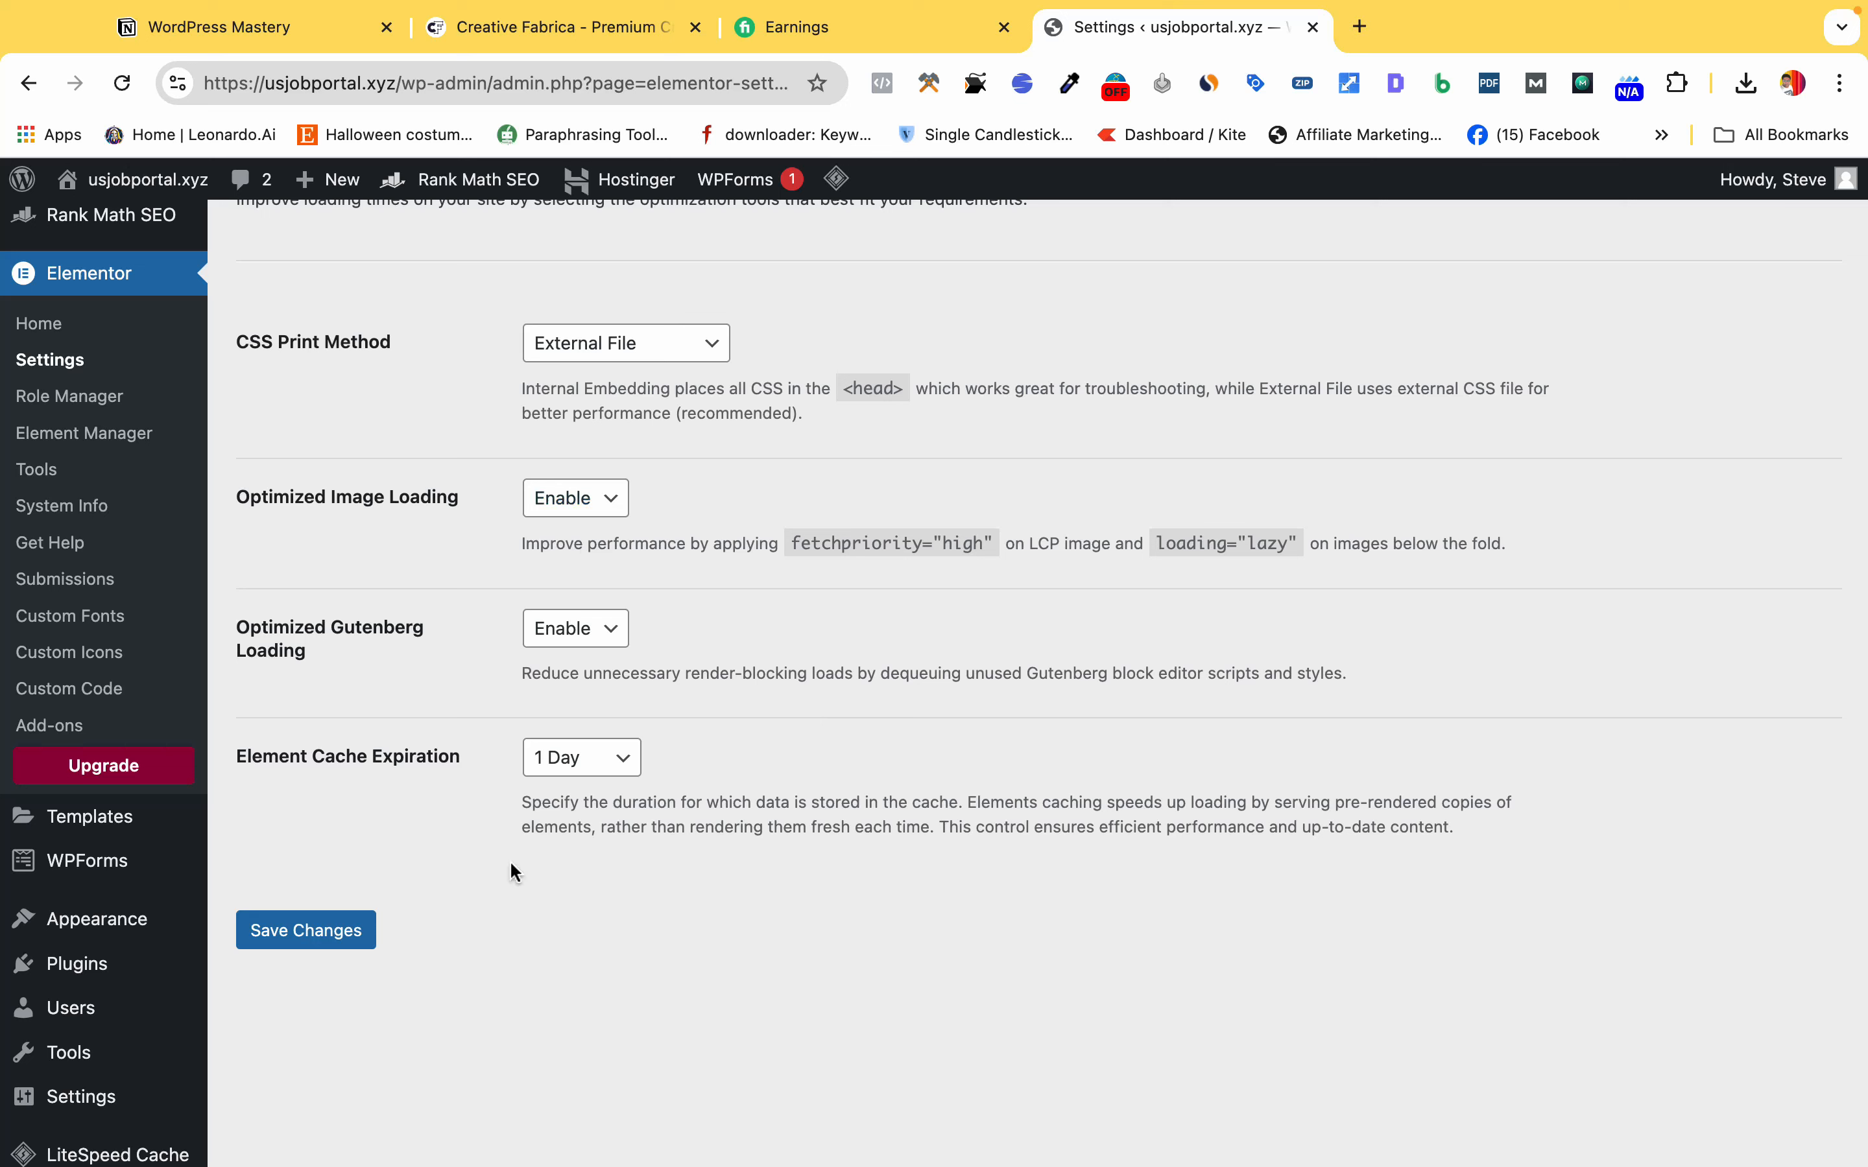
click(565, 766)
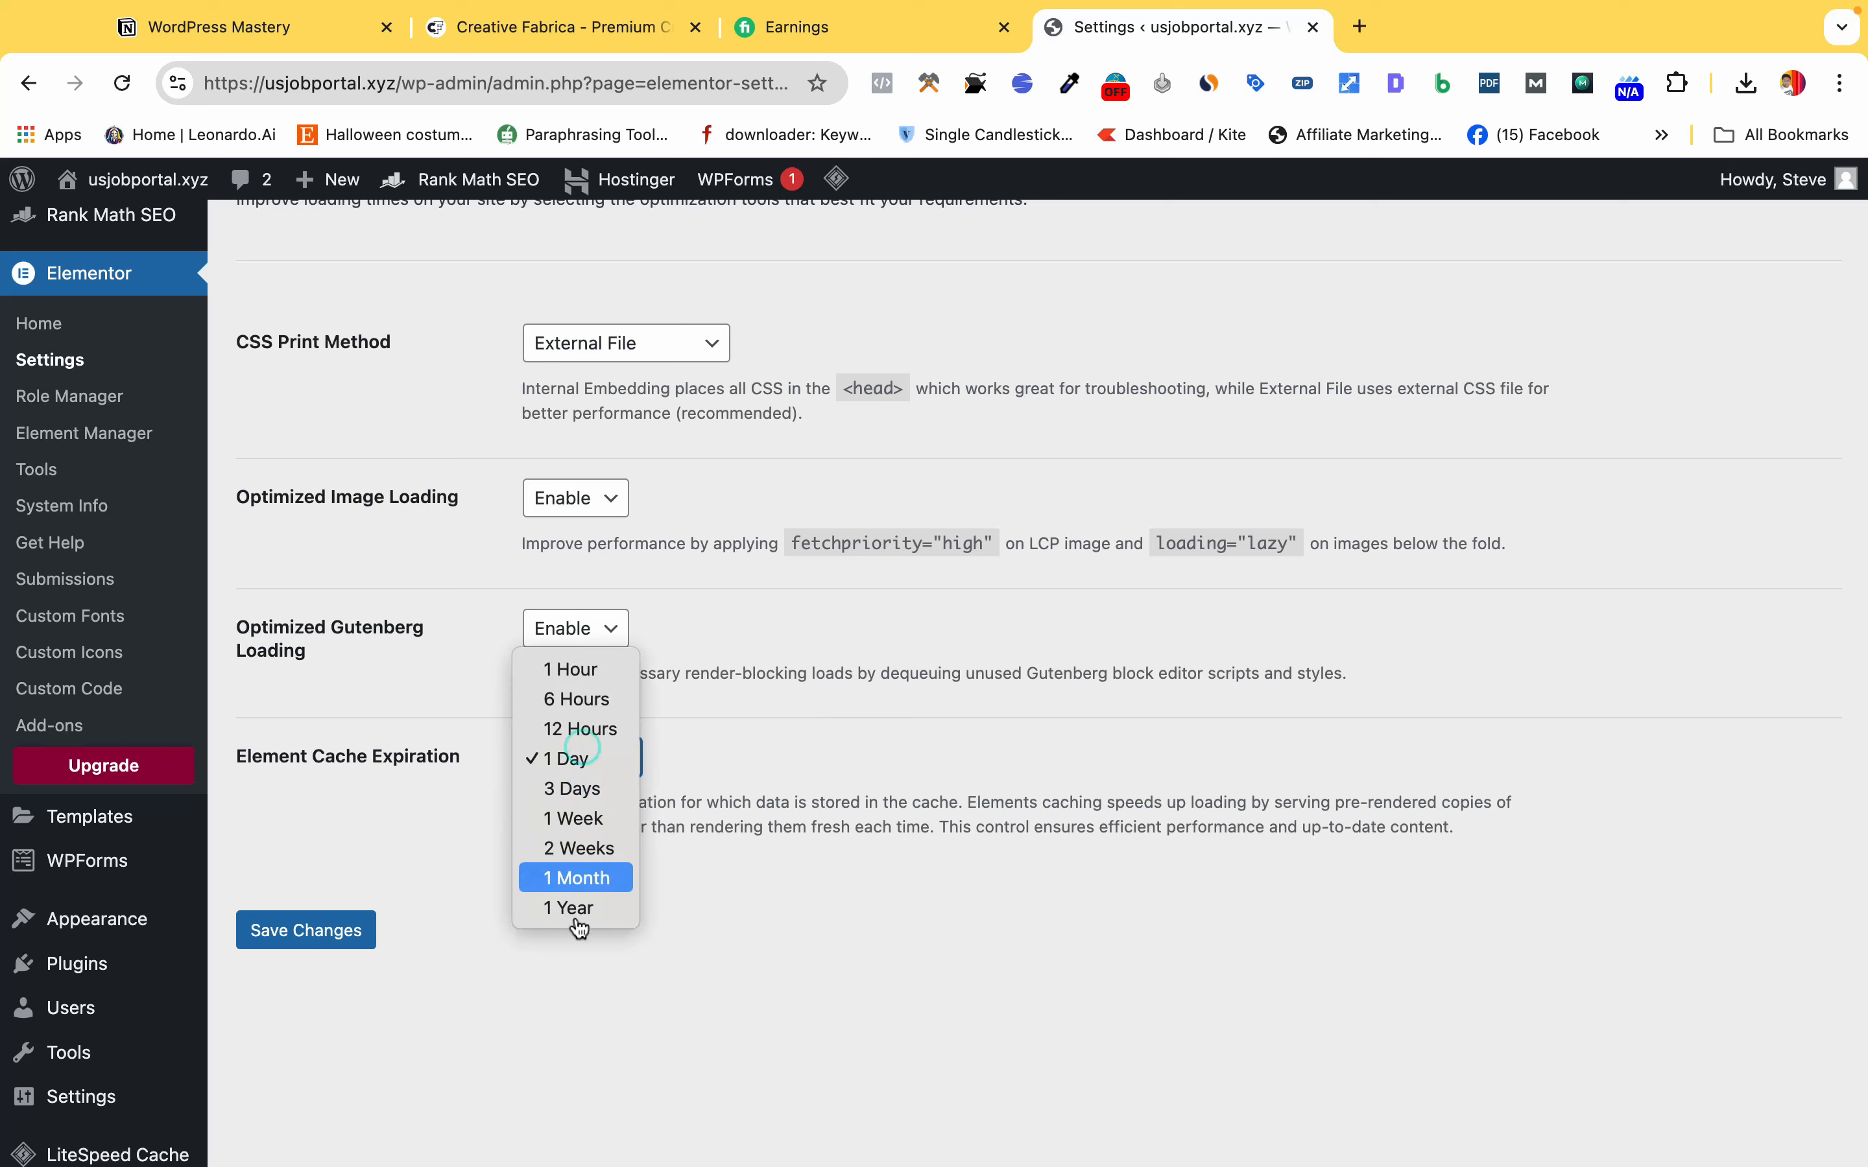
click(456, 826)
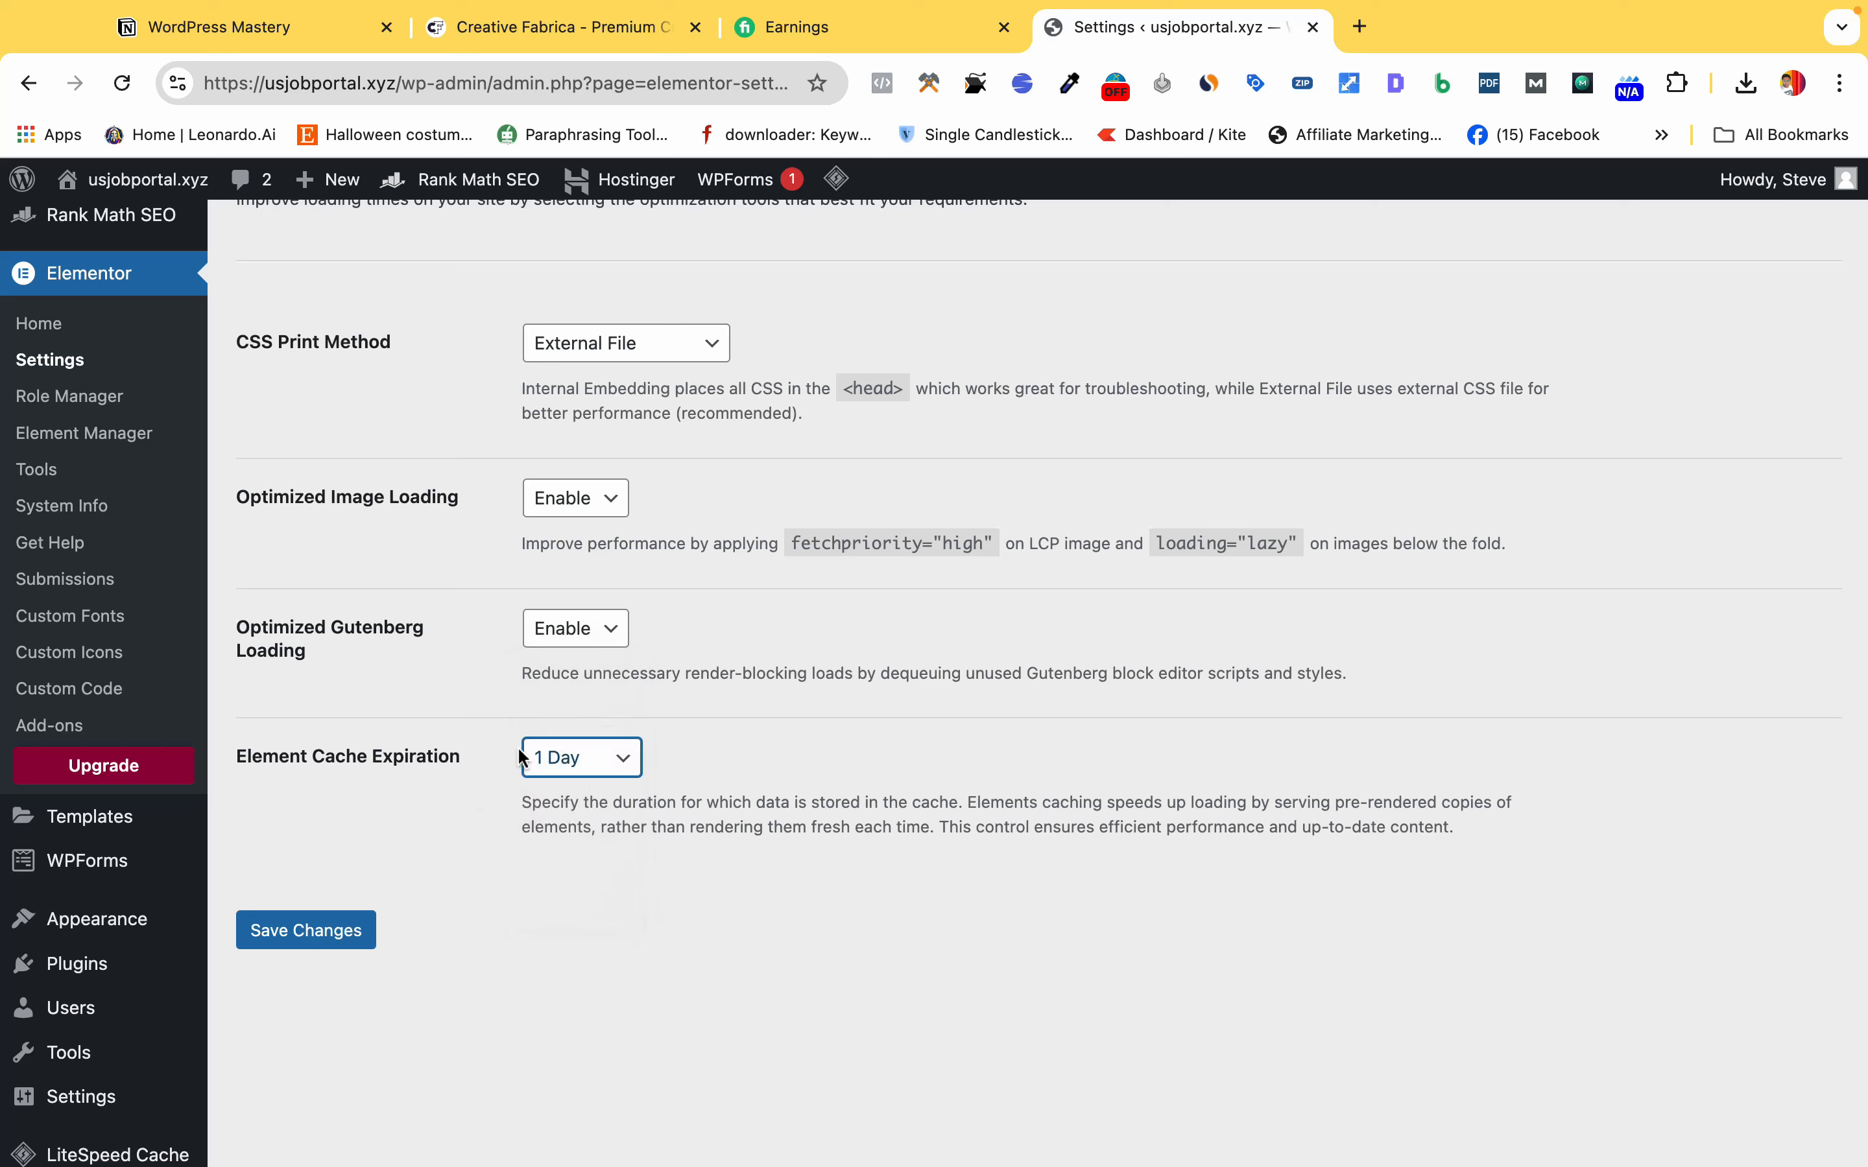
click(573, 759)
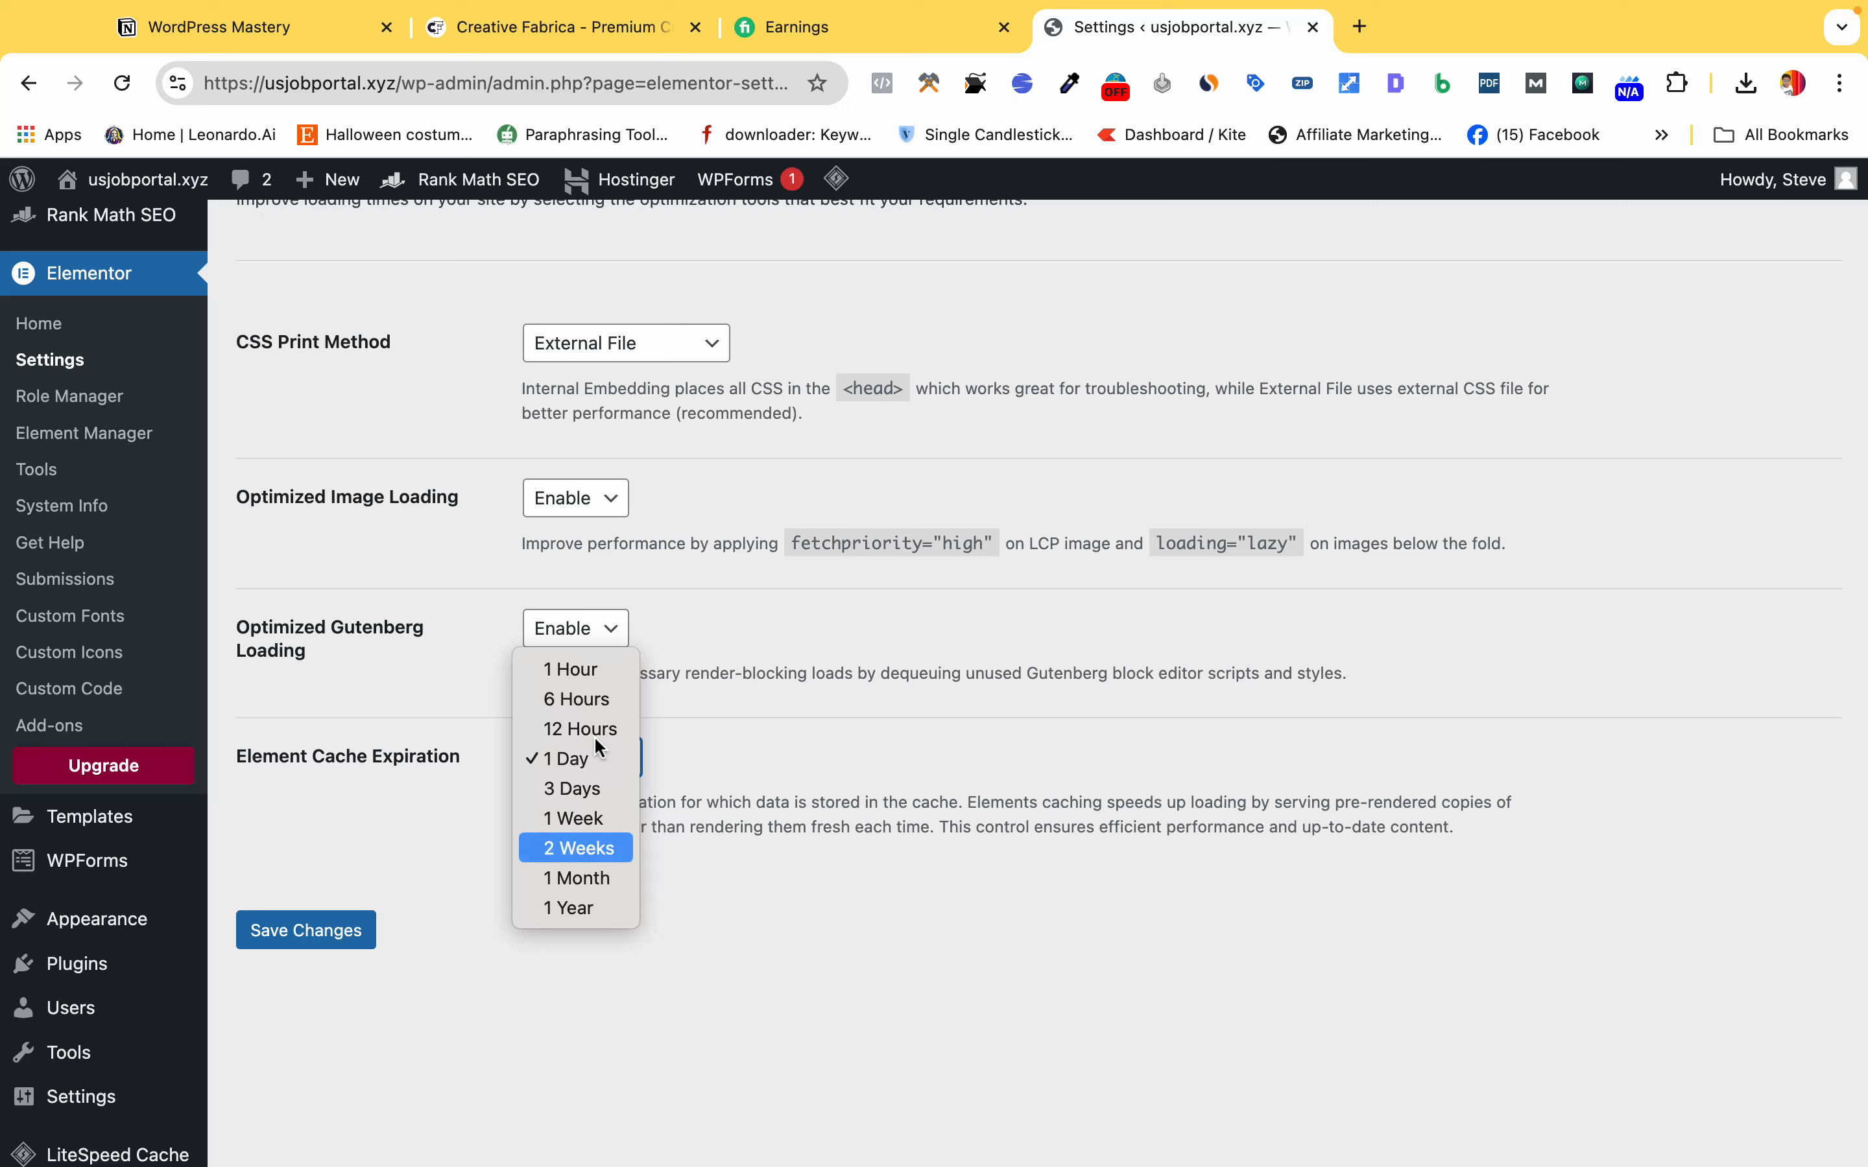
click(571, 669)
click(585, 765)
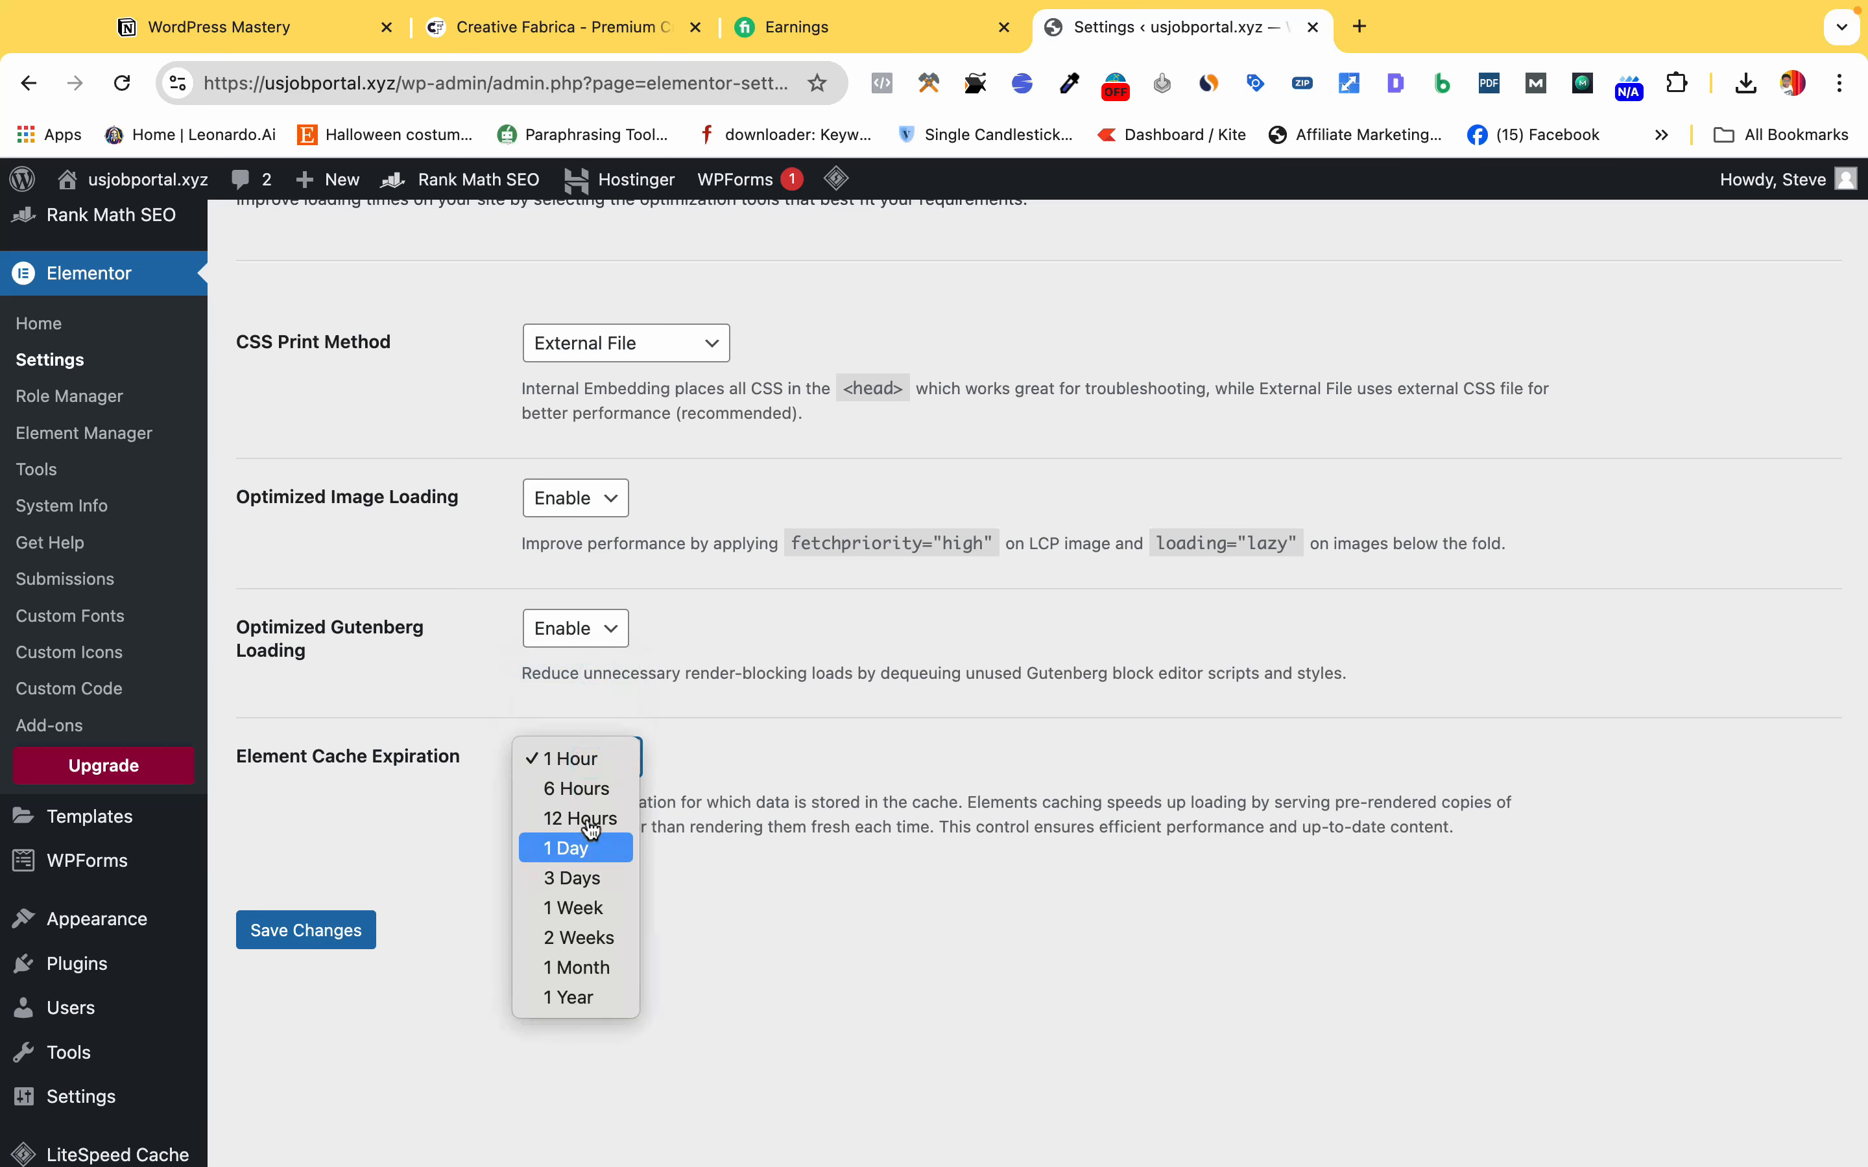
click(588, 908)
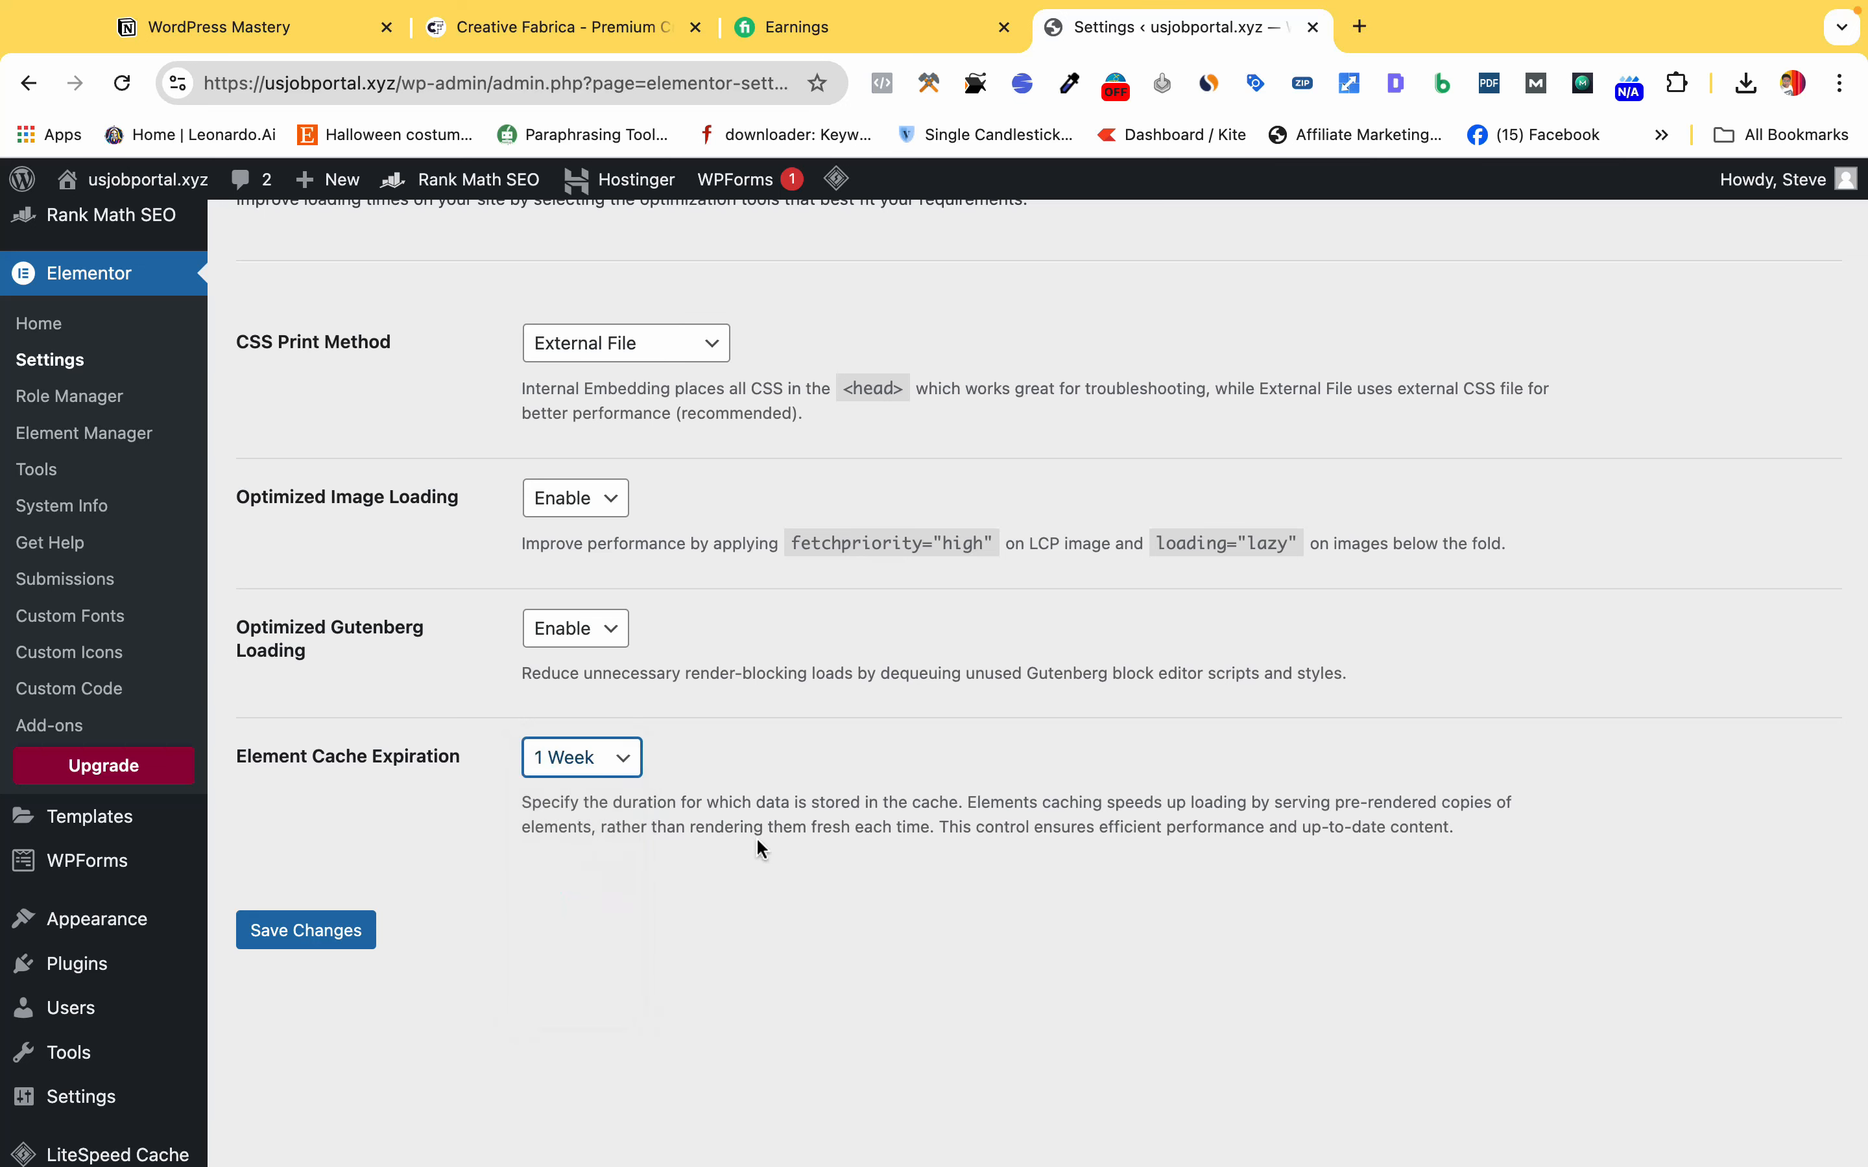
click(612, 760)
click(602, 766)
Open Elementor's Role Manager and expand the Editor role to review its access options.
scroll(650, 854, up, 5)
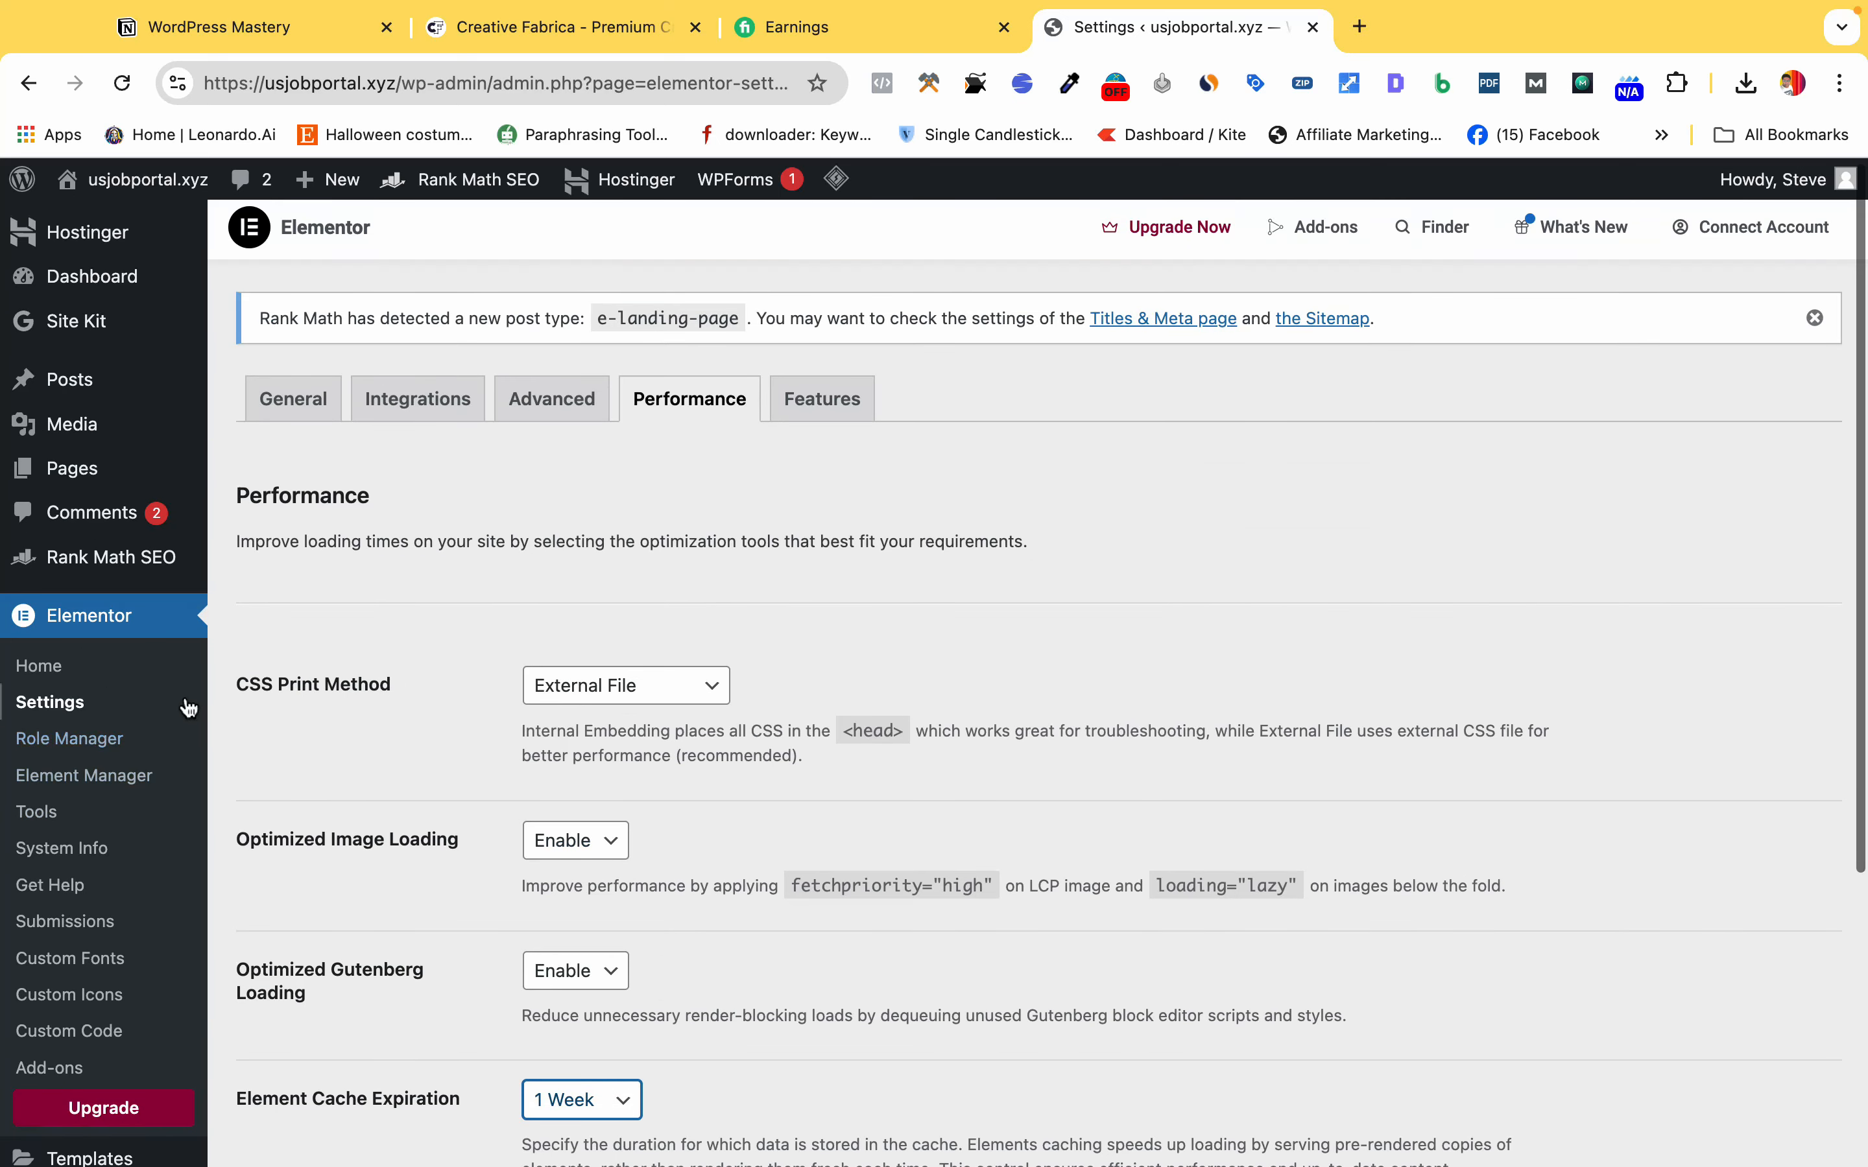
scroll(101, 805, down, 3)
click(70, 503)
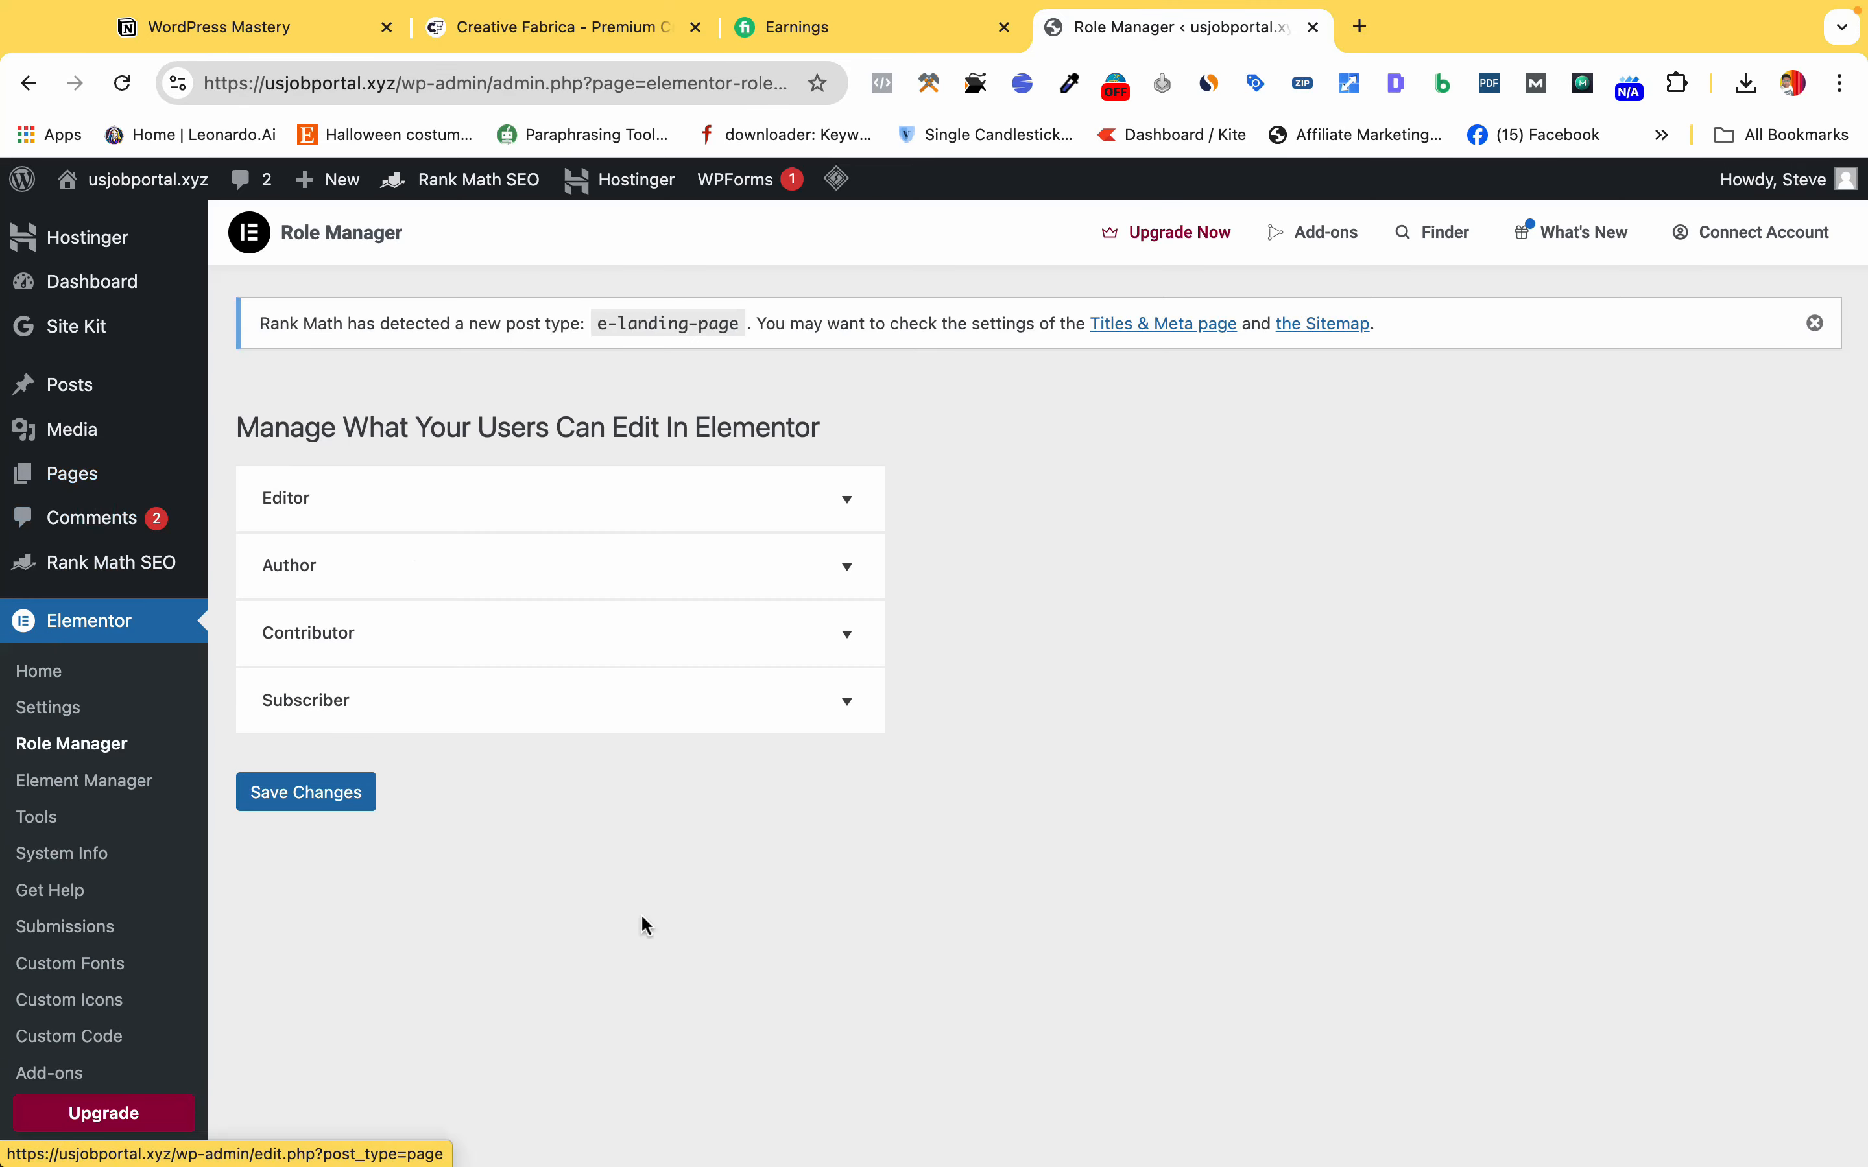
scroll(646, 925, down, 1)
click(770, 506)
scroll(683, 864, down, 5)
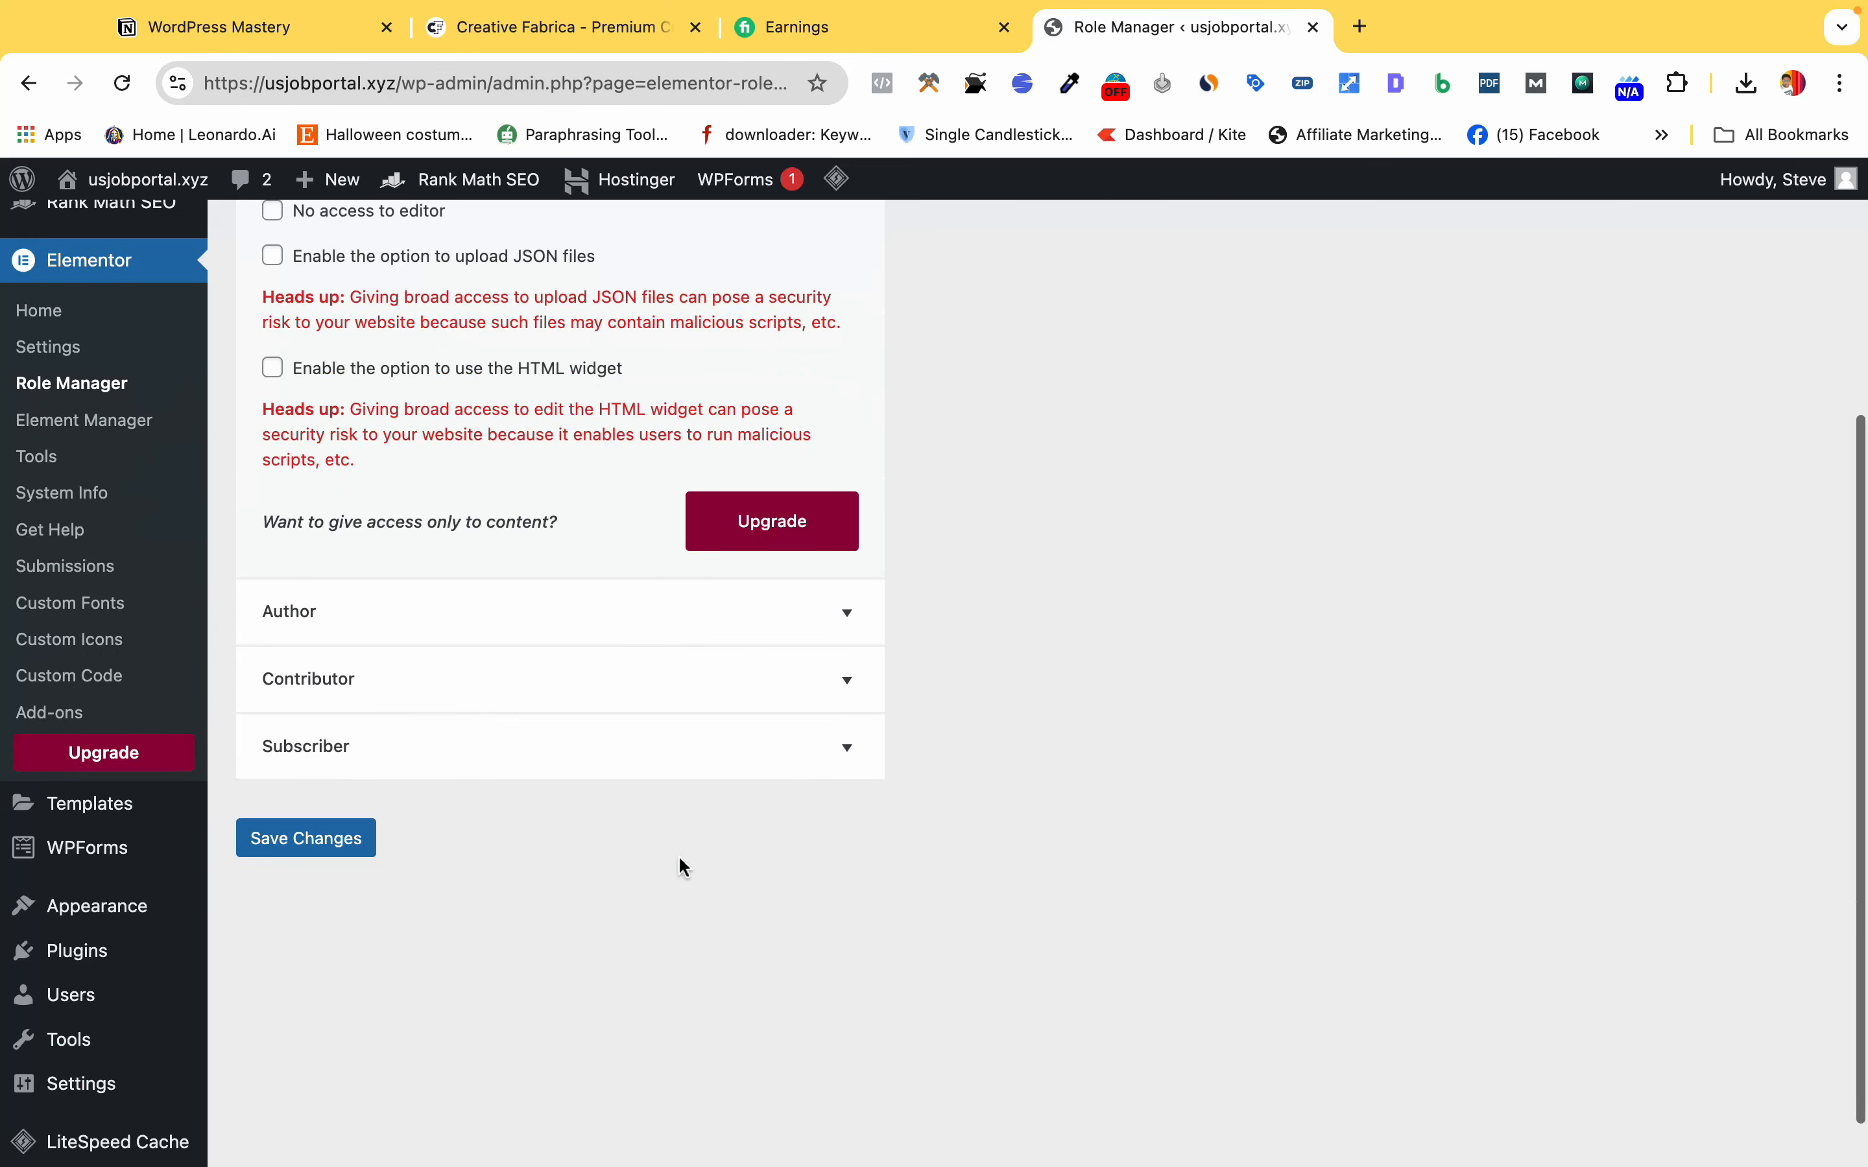
Expand the Author, Contributor and Subscriber roles in the Role Manager to review their access options.
click(651, 598)
scroll(646, 617, down, 4)
click(708, 866)
scroll(733, 957, down, 6)
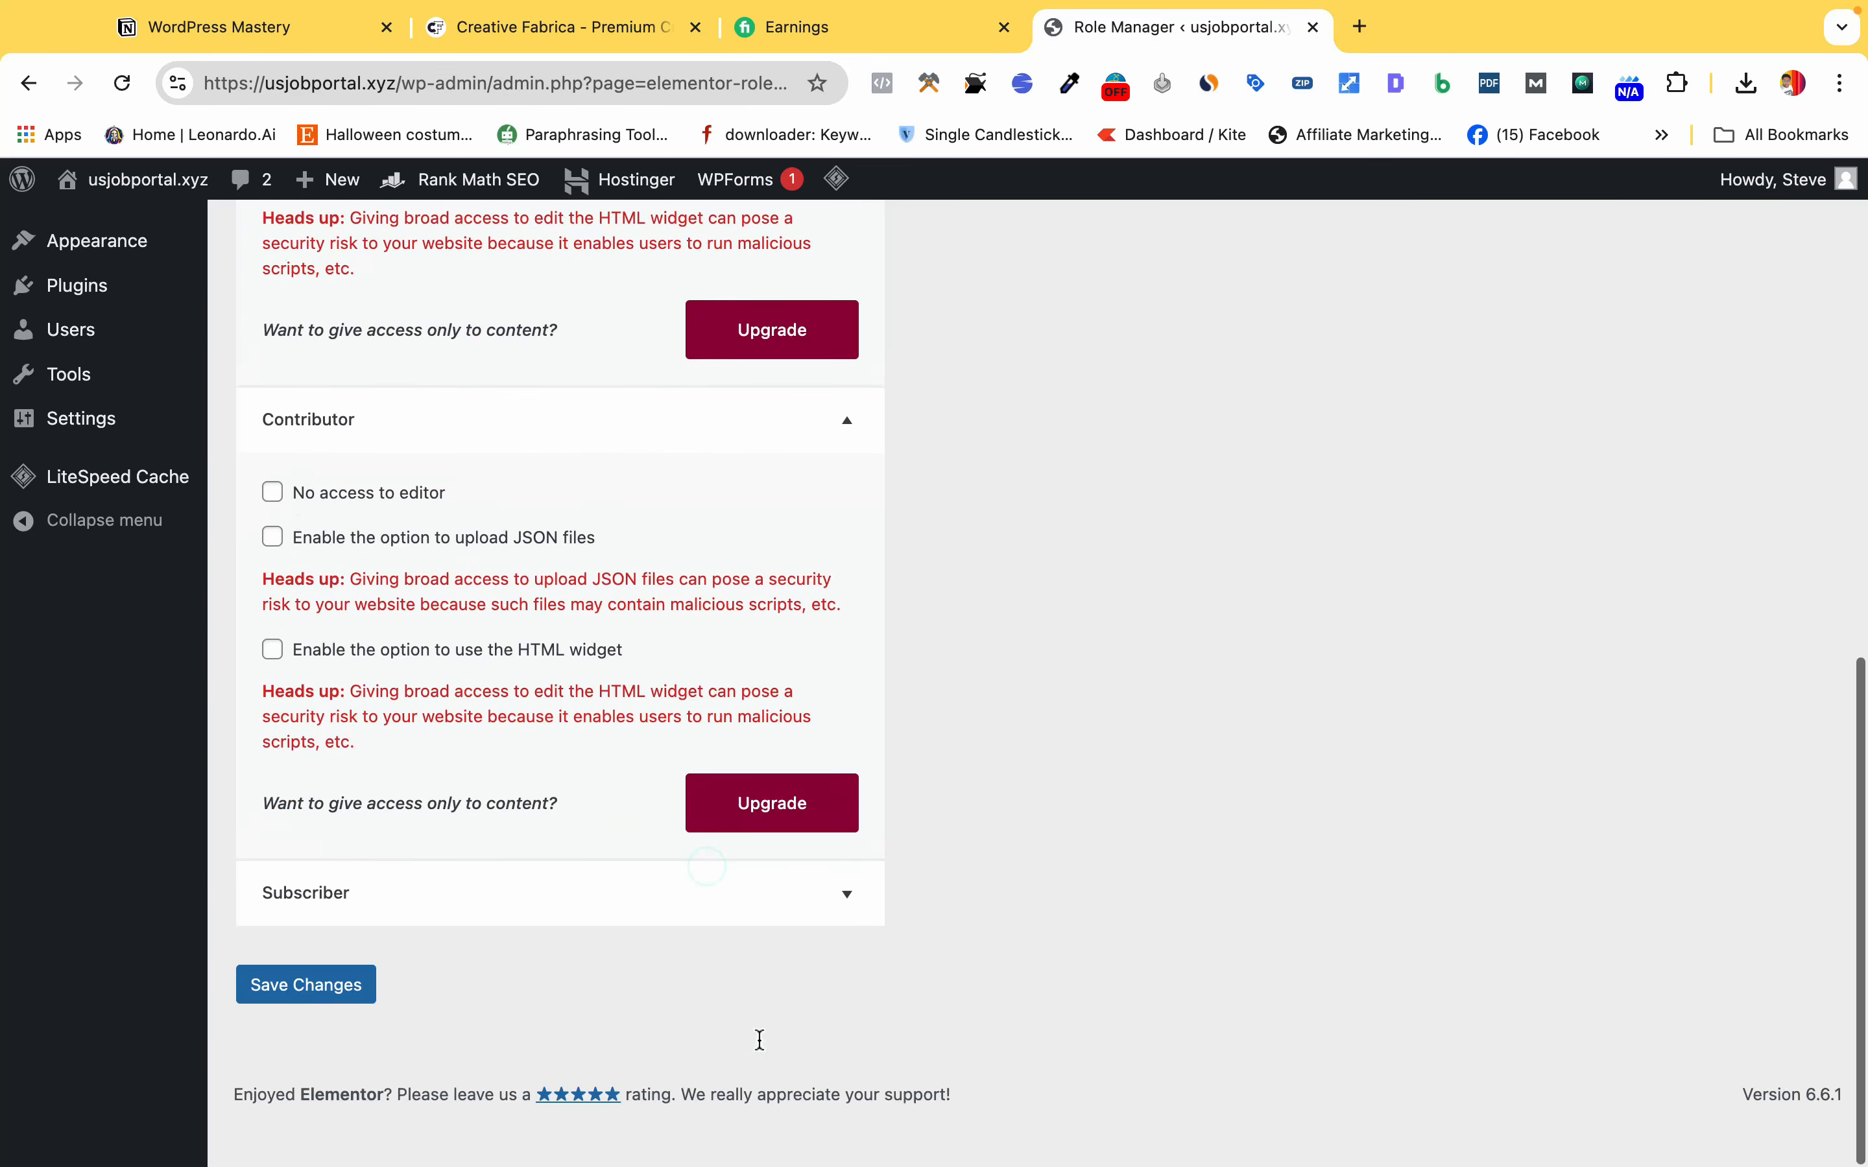
scroll(729, 947, up, 1)
click(729, 941)
scroll(730, 947, up, 6)
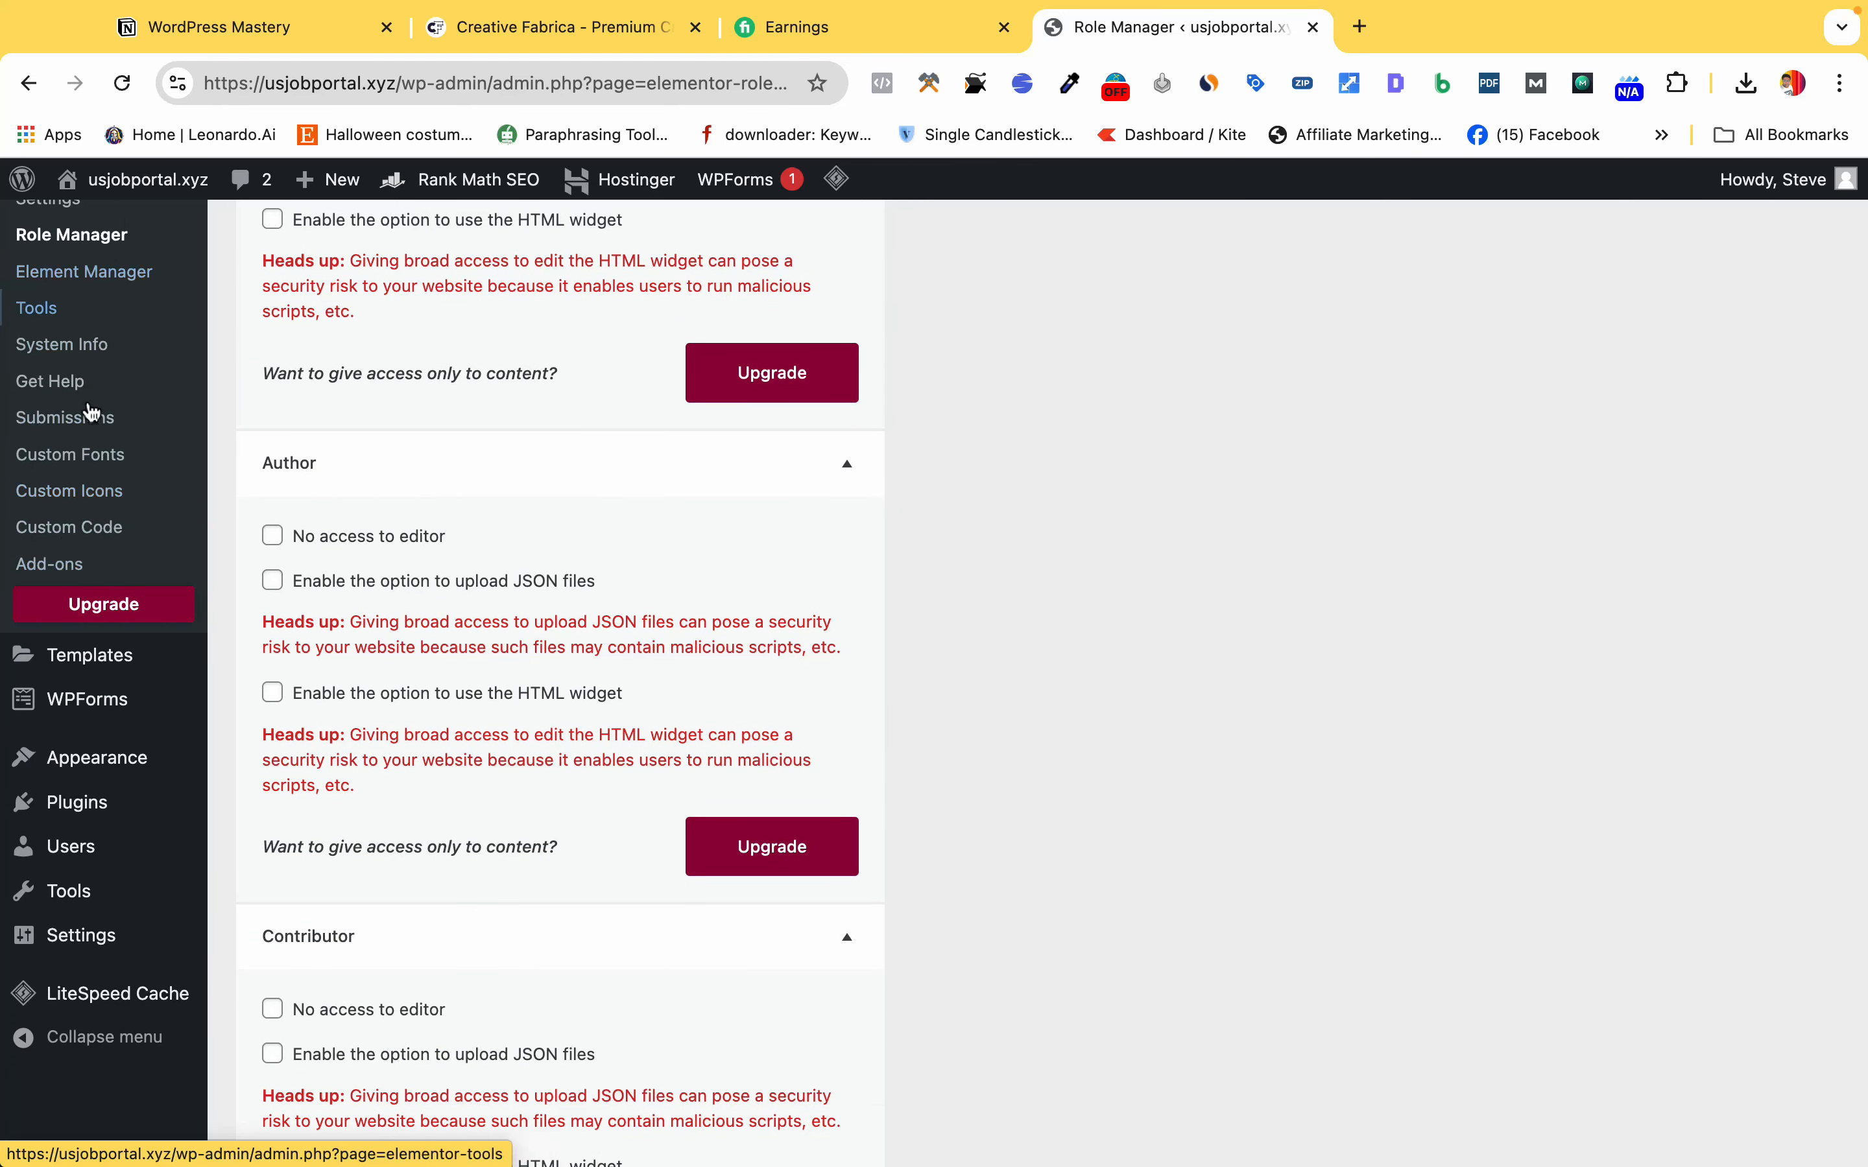
scroll(100, 555, up, 6)
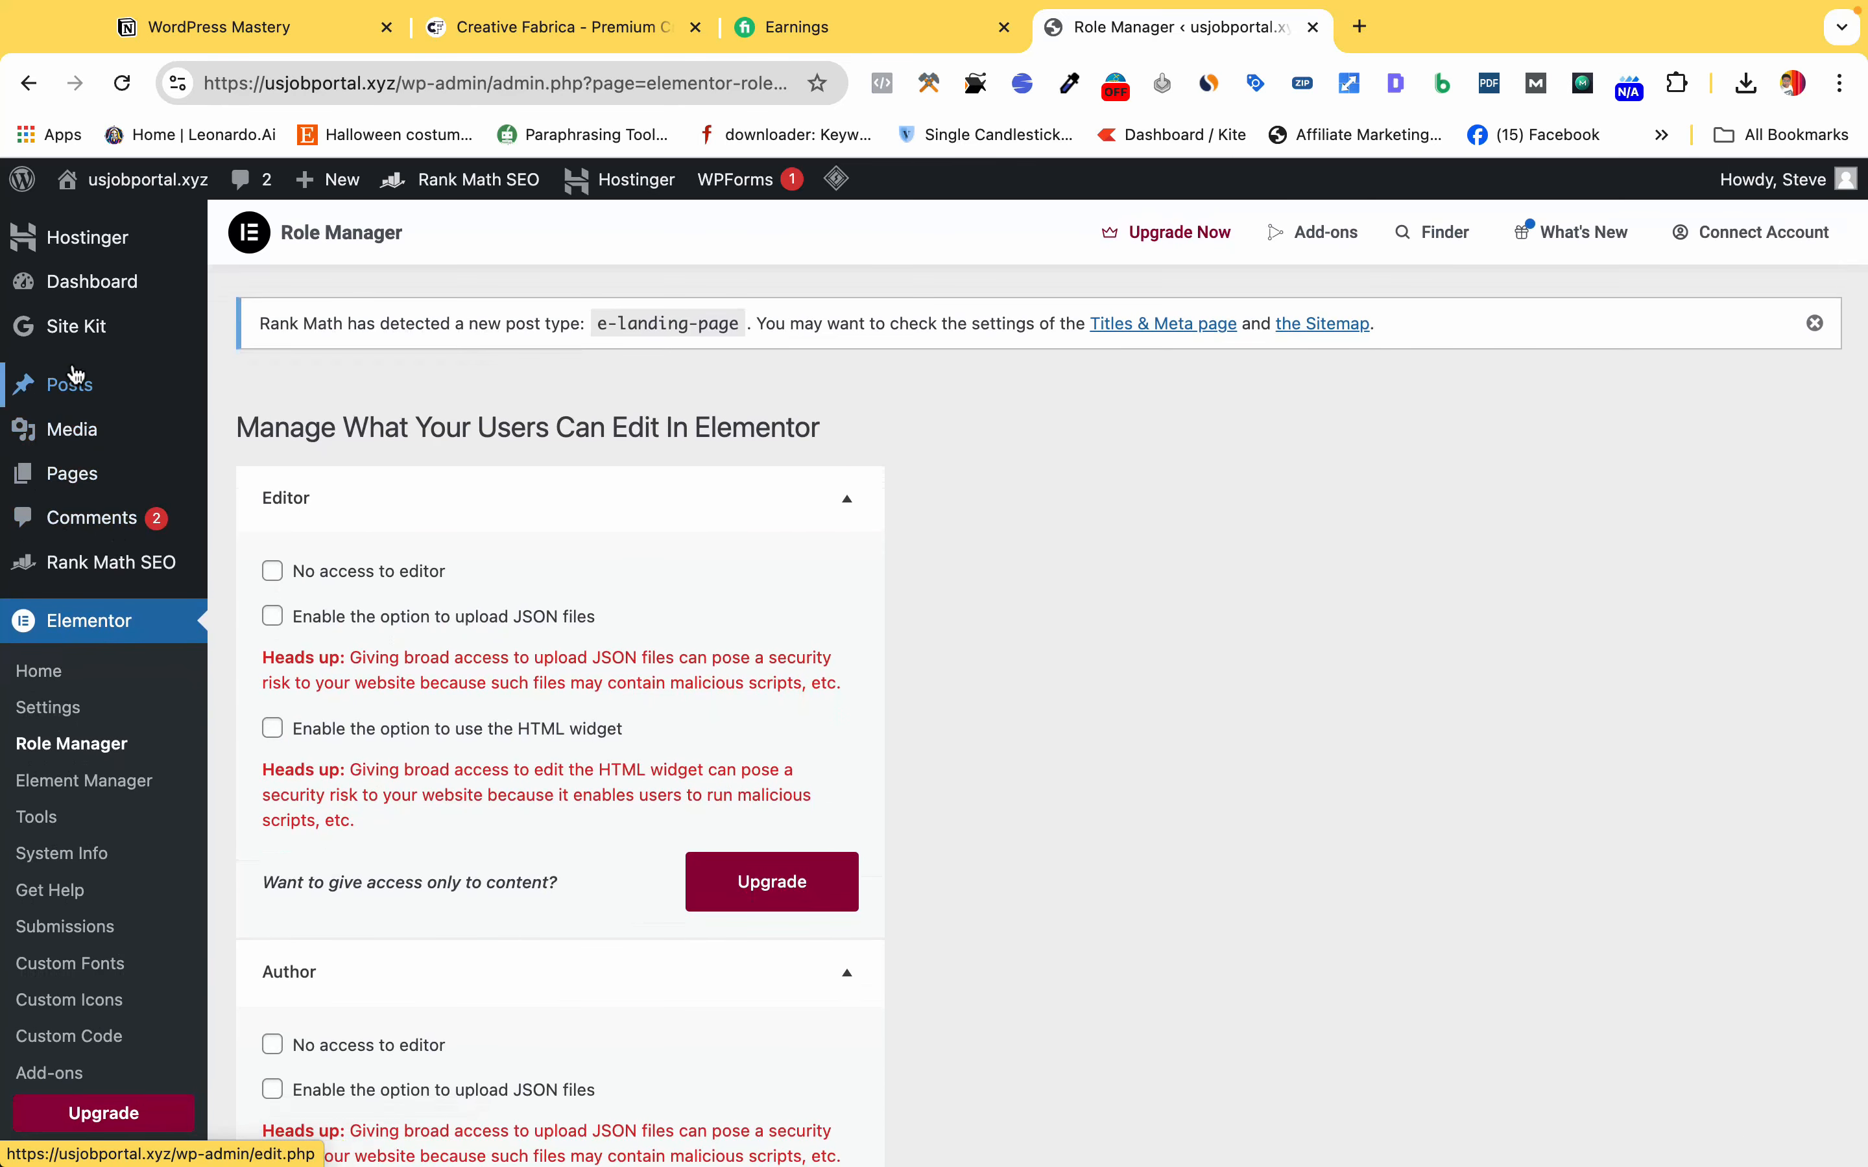
Go to the site's Pages list and start adding a new page.
mouse_move(105, 482)
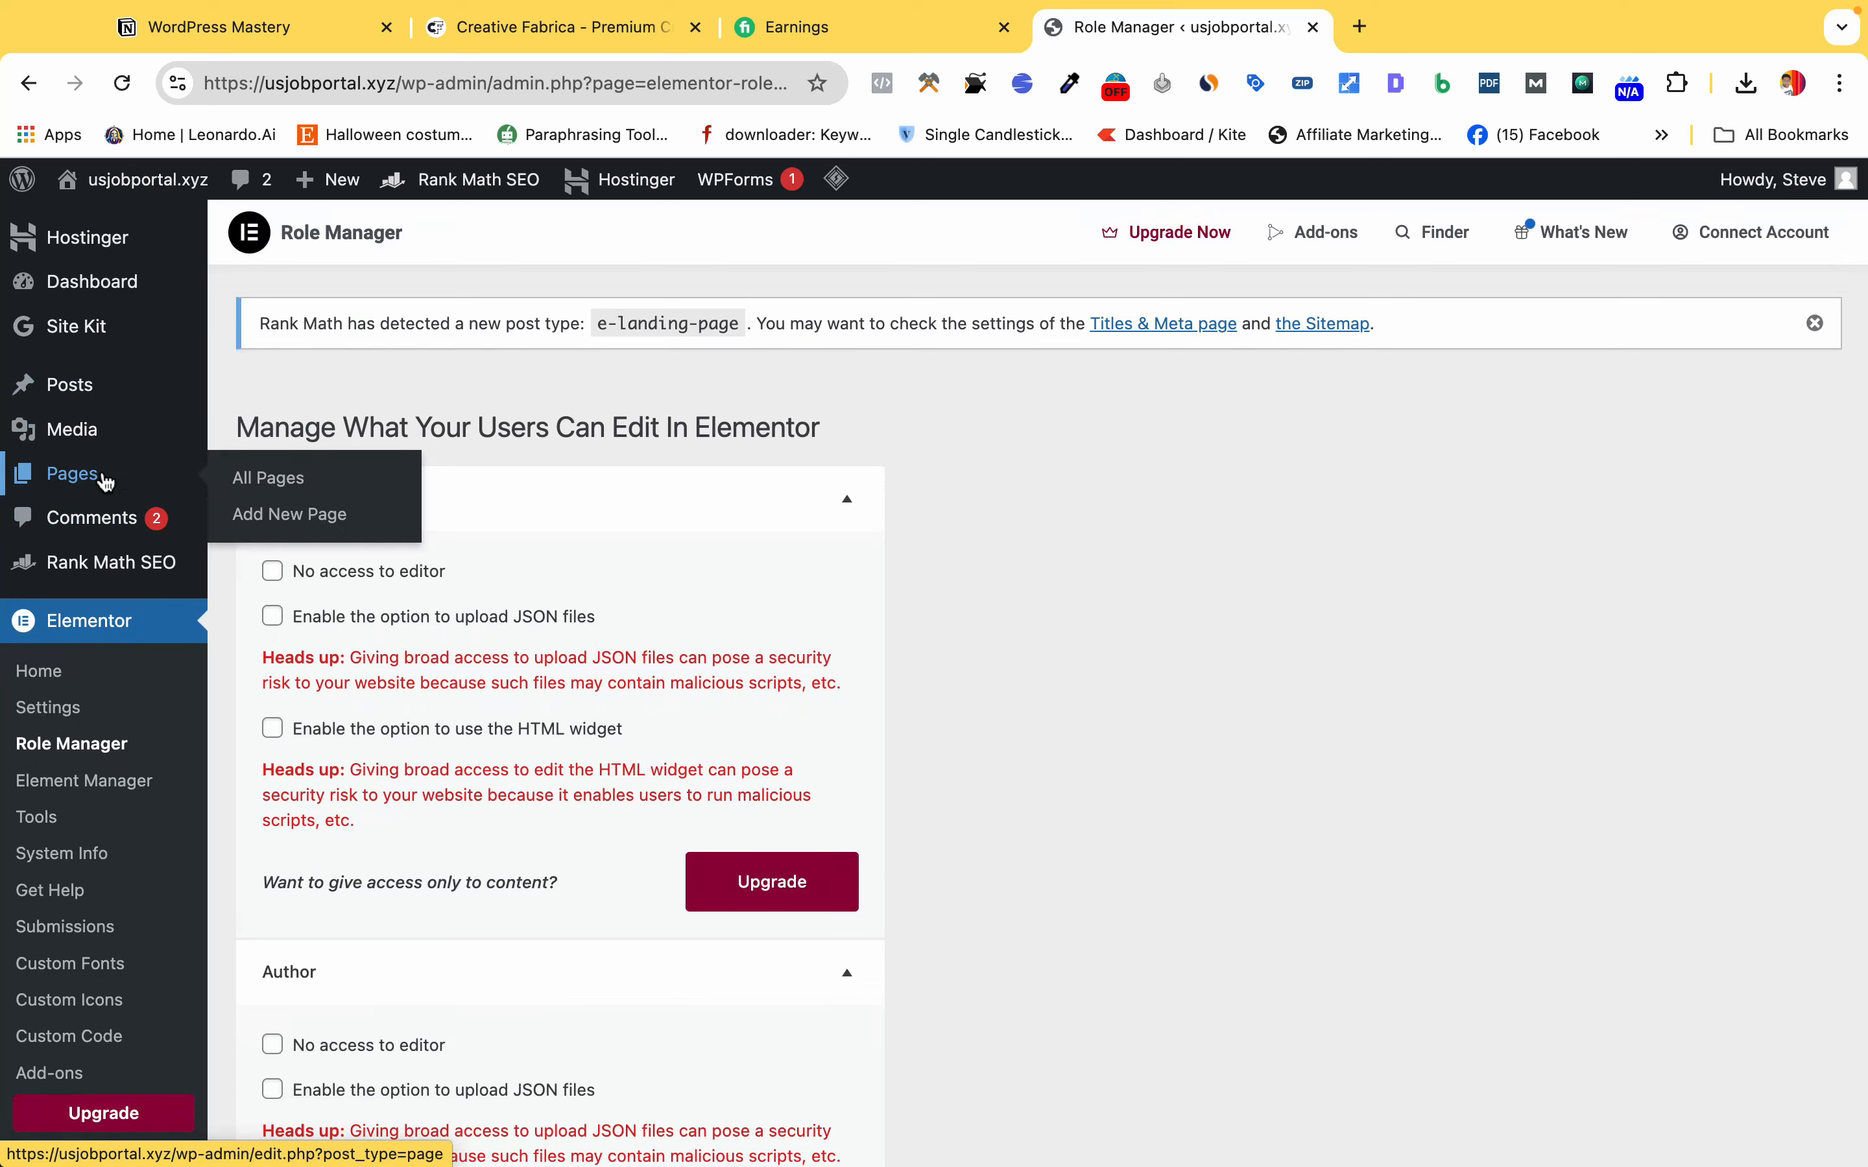
mouse_move(73, 393)
click(96, 473)
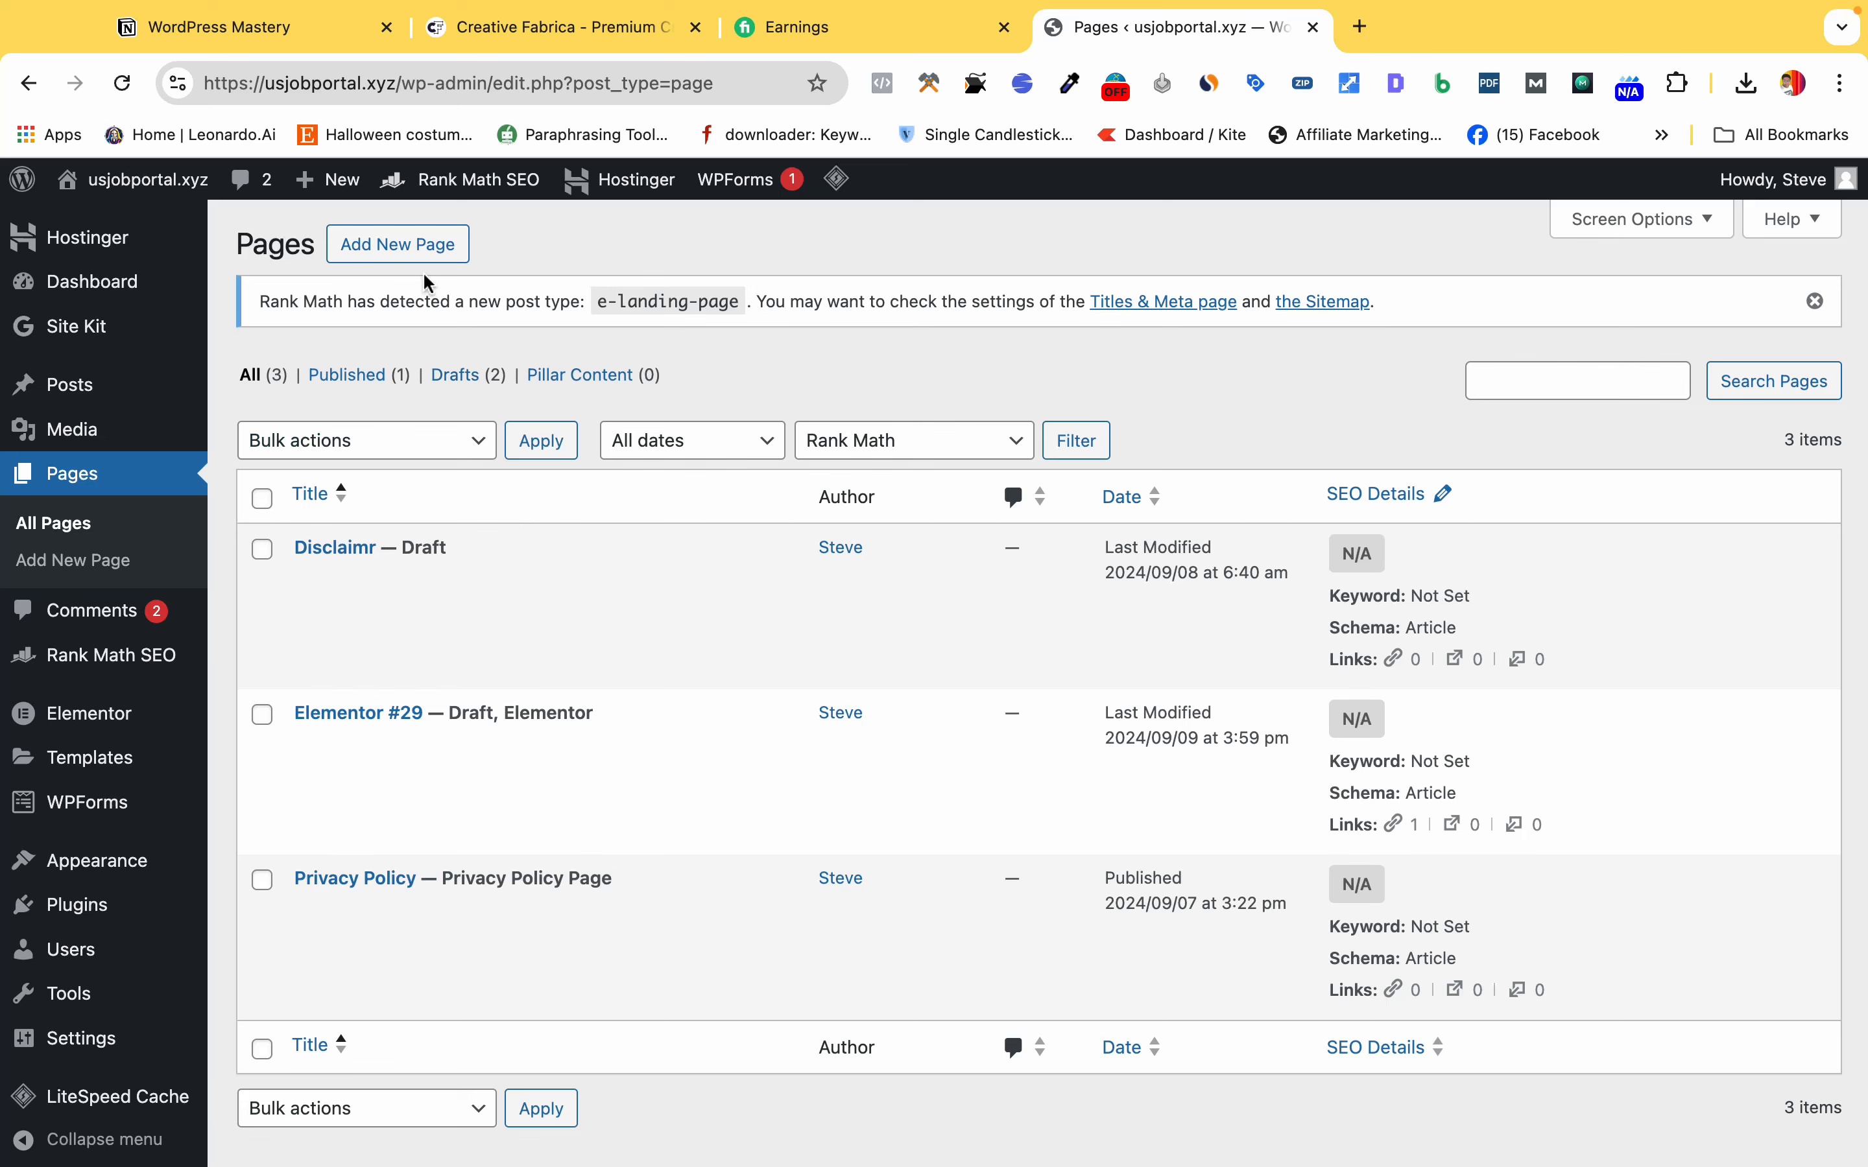
click(437, 244)
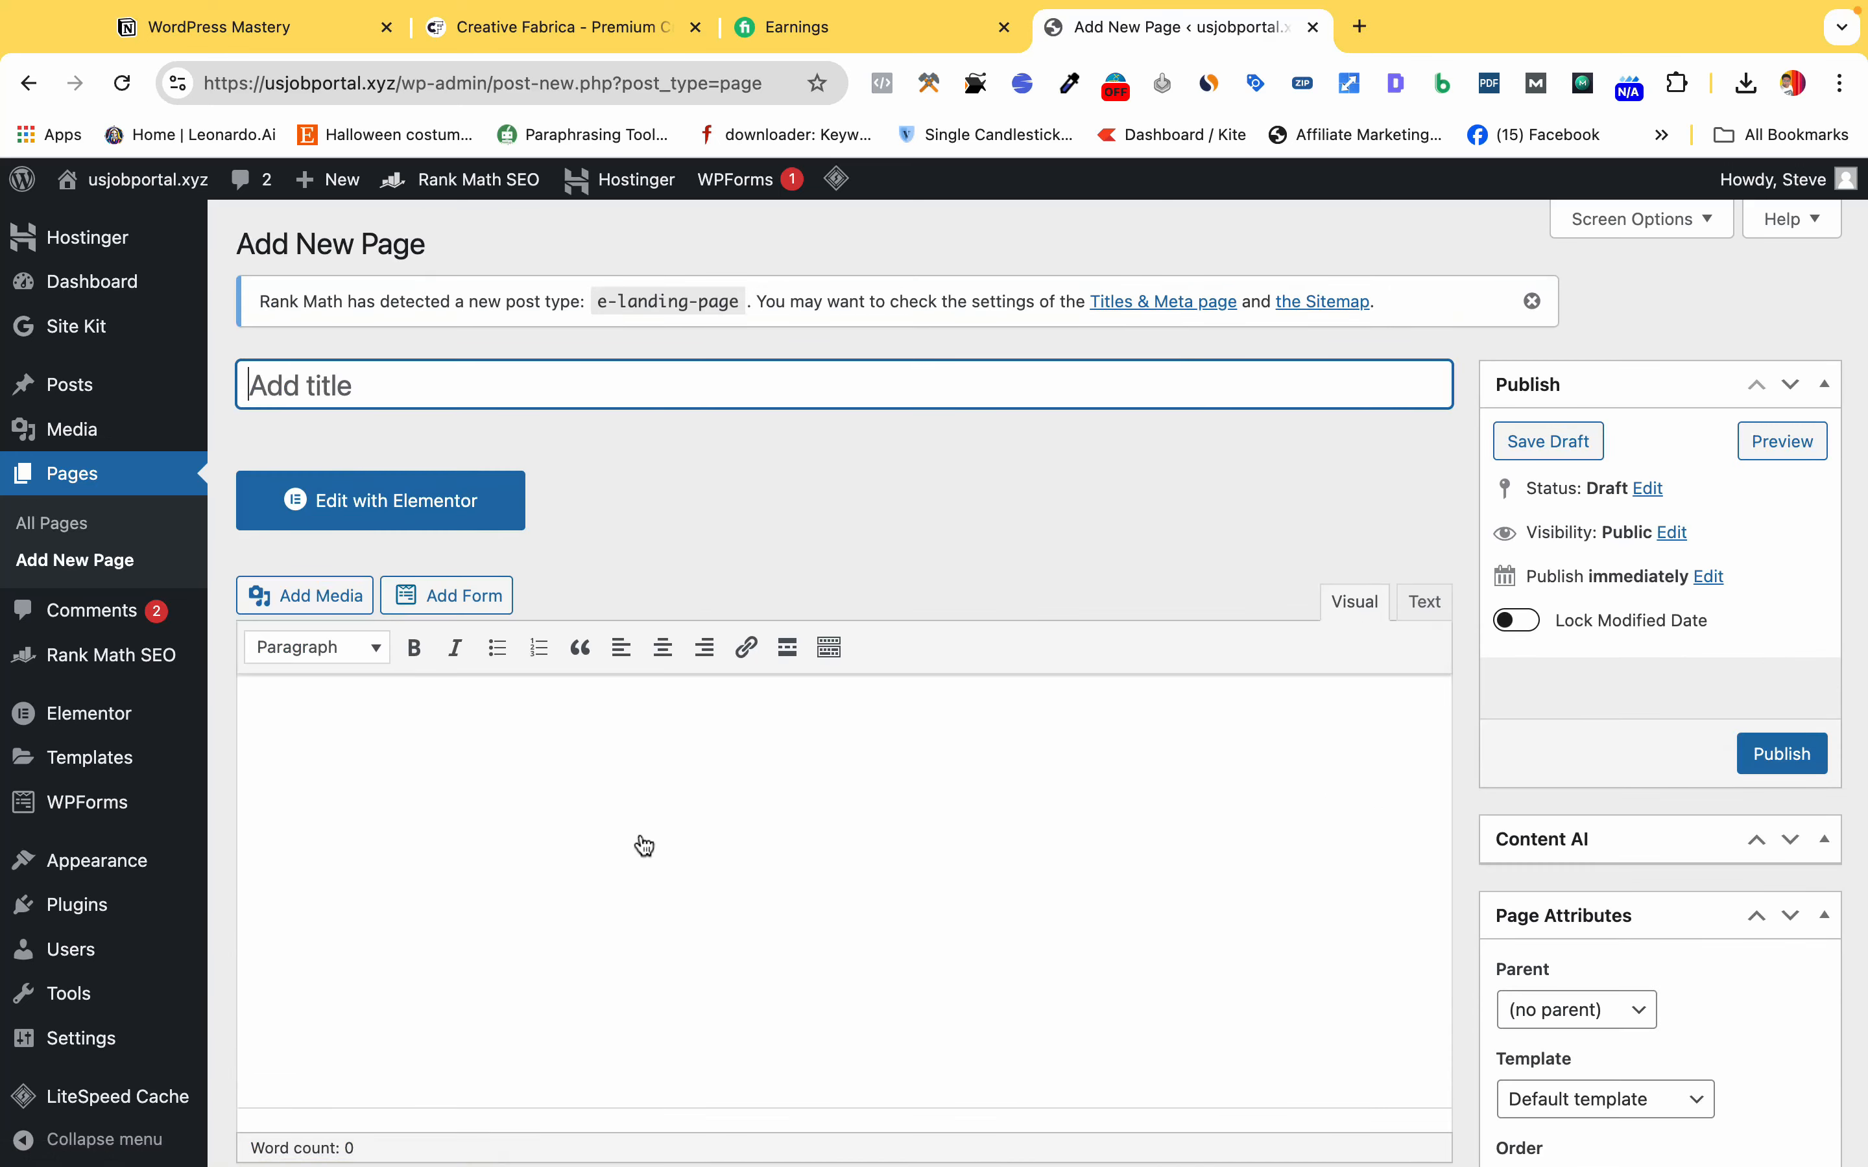
Look over the new page form and collapse its Rank Math SEO box.
scroll(644, 845, down, 4)
scroll(642, 834, down, 5)
scroll(639, 834, up, 5)
click(402, 390)
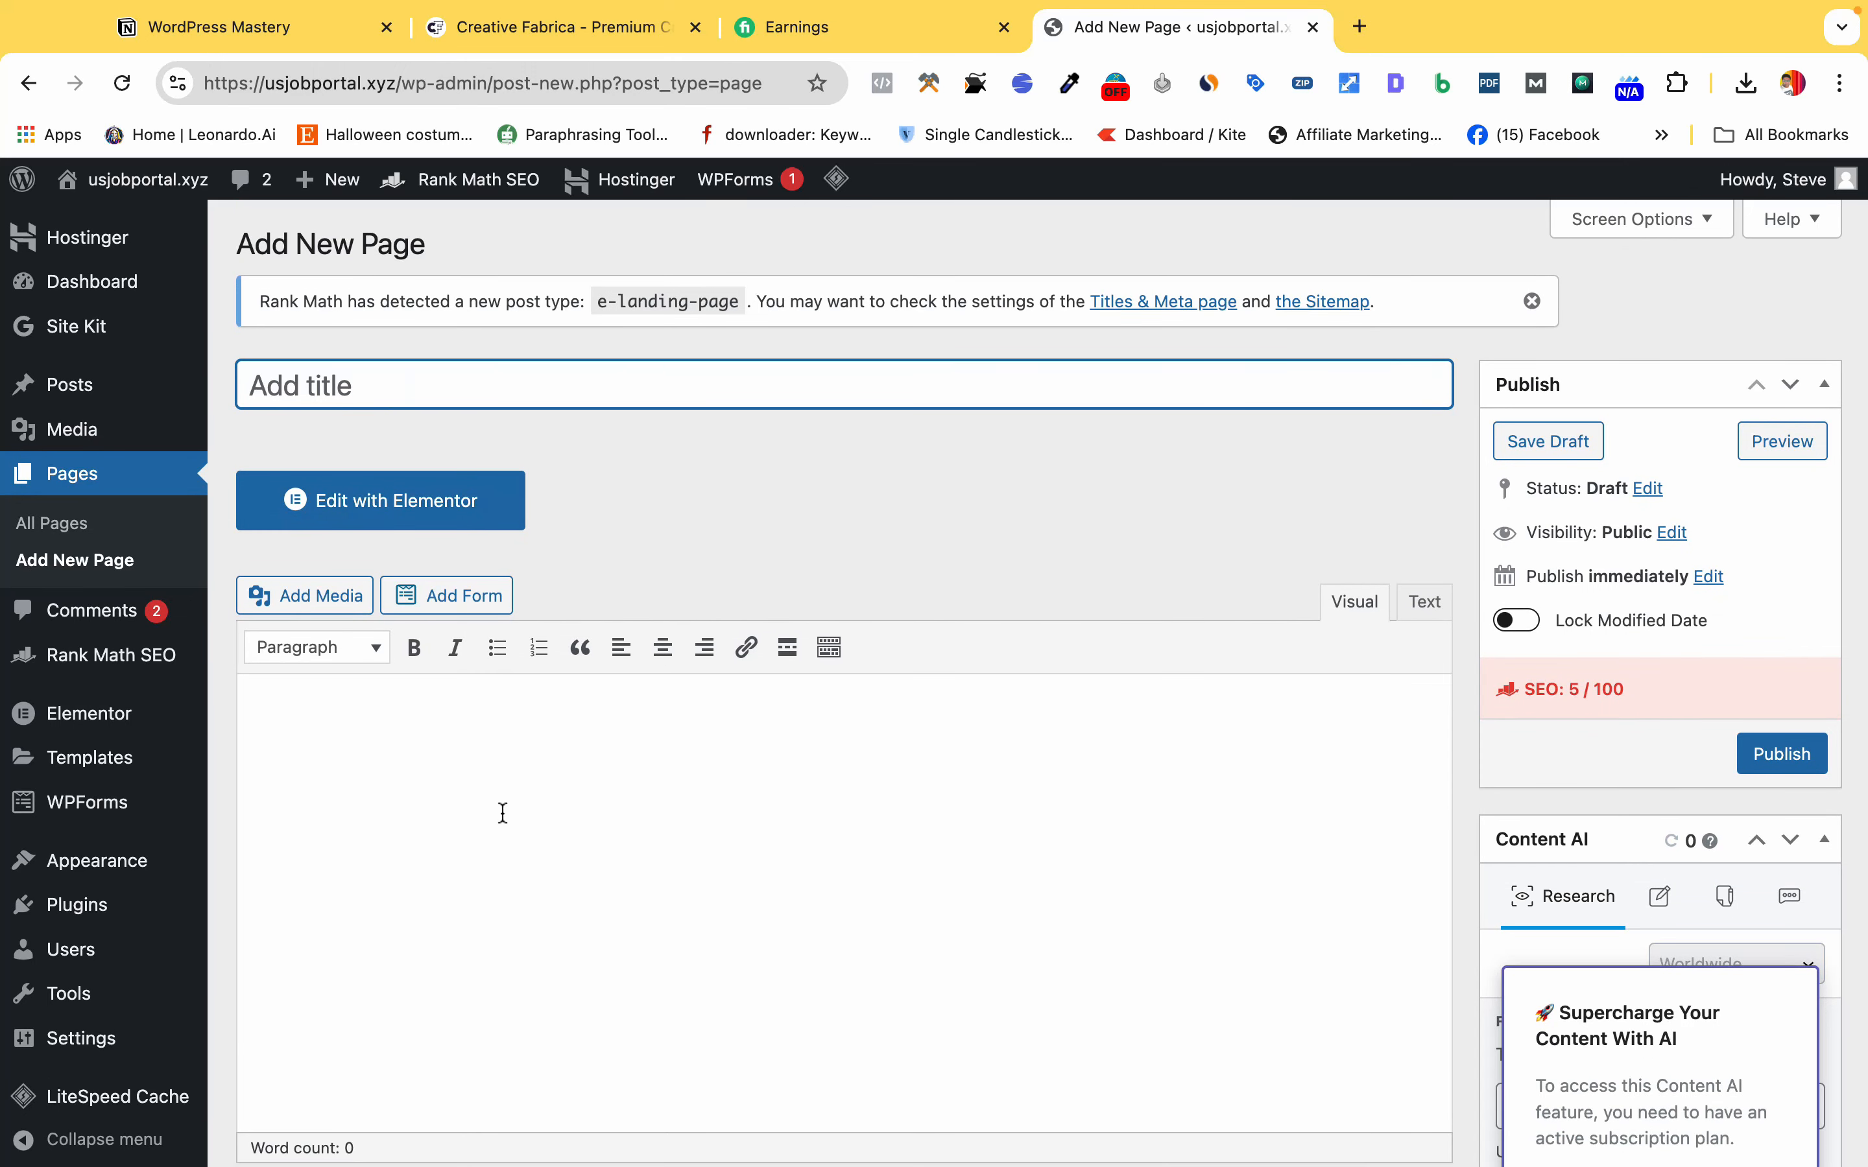
click(499, 813)
scroll(965, 834, down, 4)
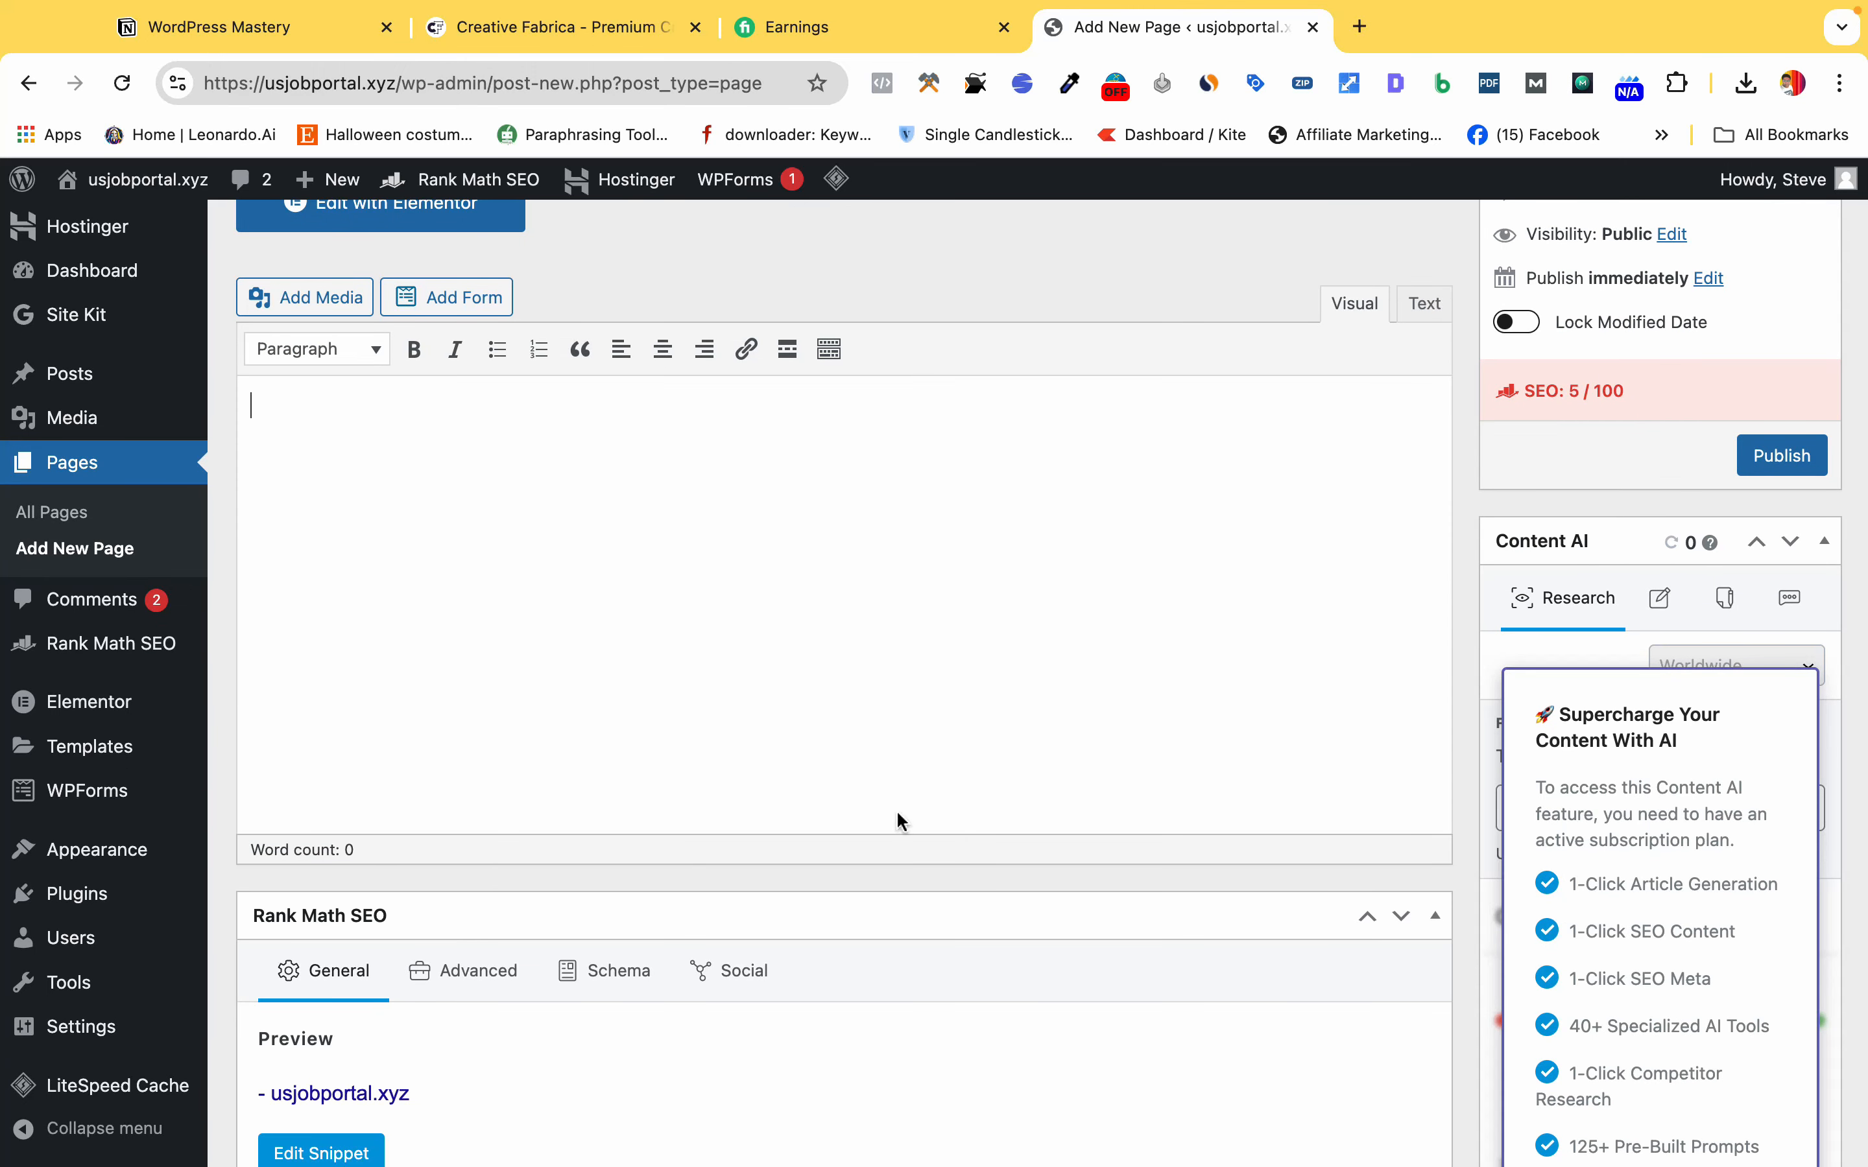
scroll(752, 722, down, 5)
scroll(768, 731, down, 4)
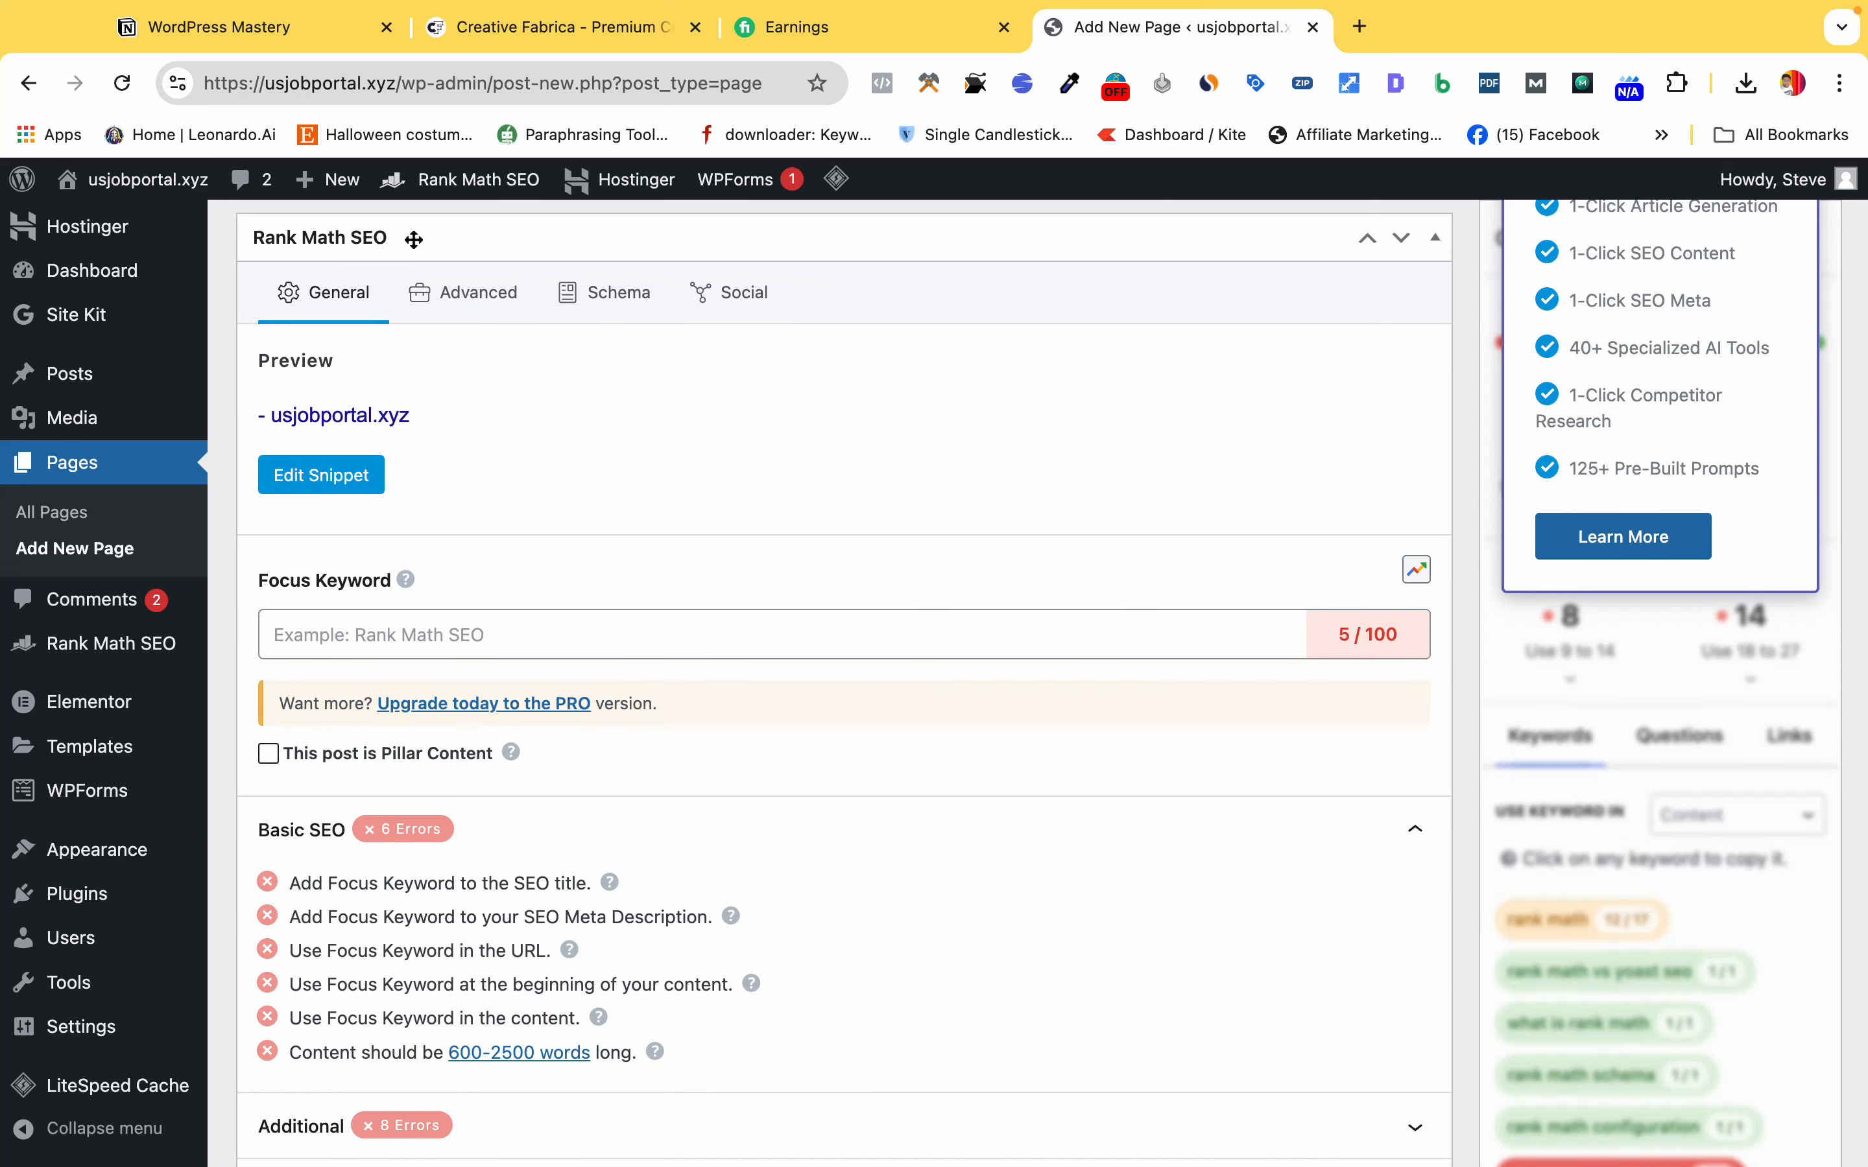
click(1428, 242)
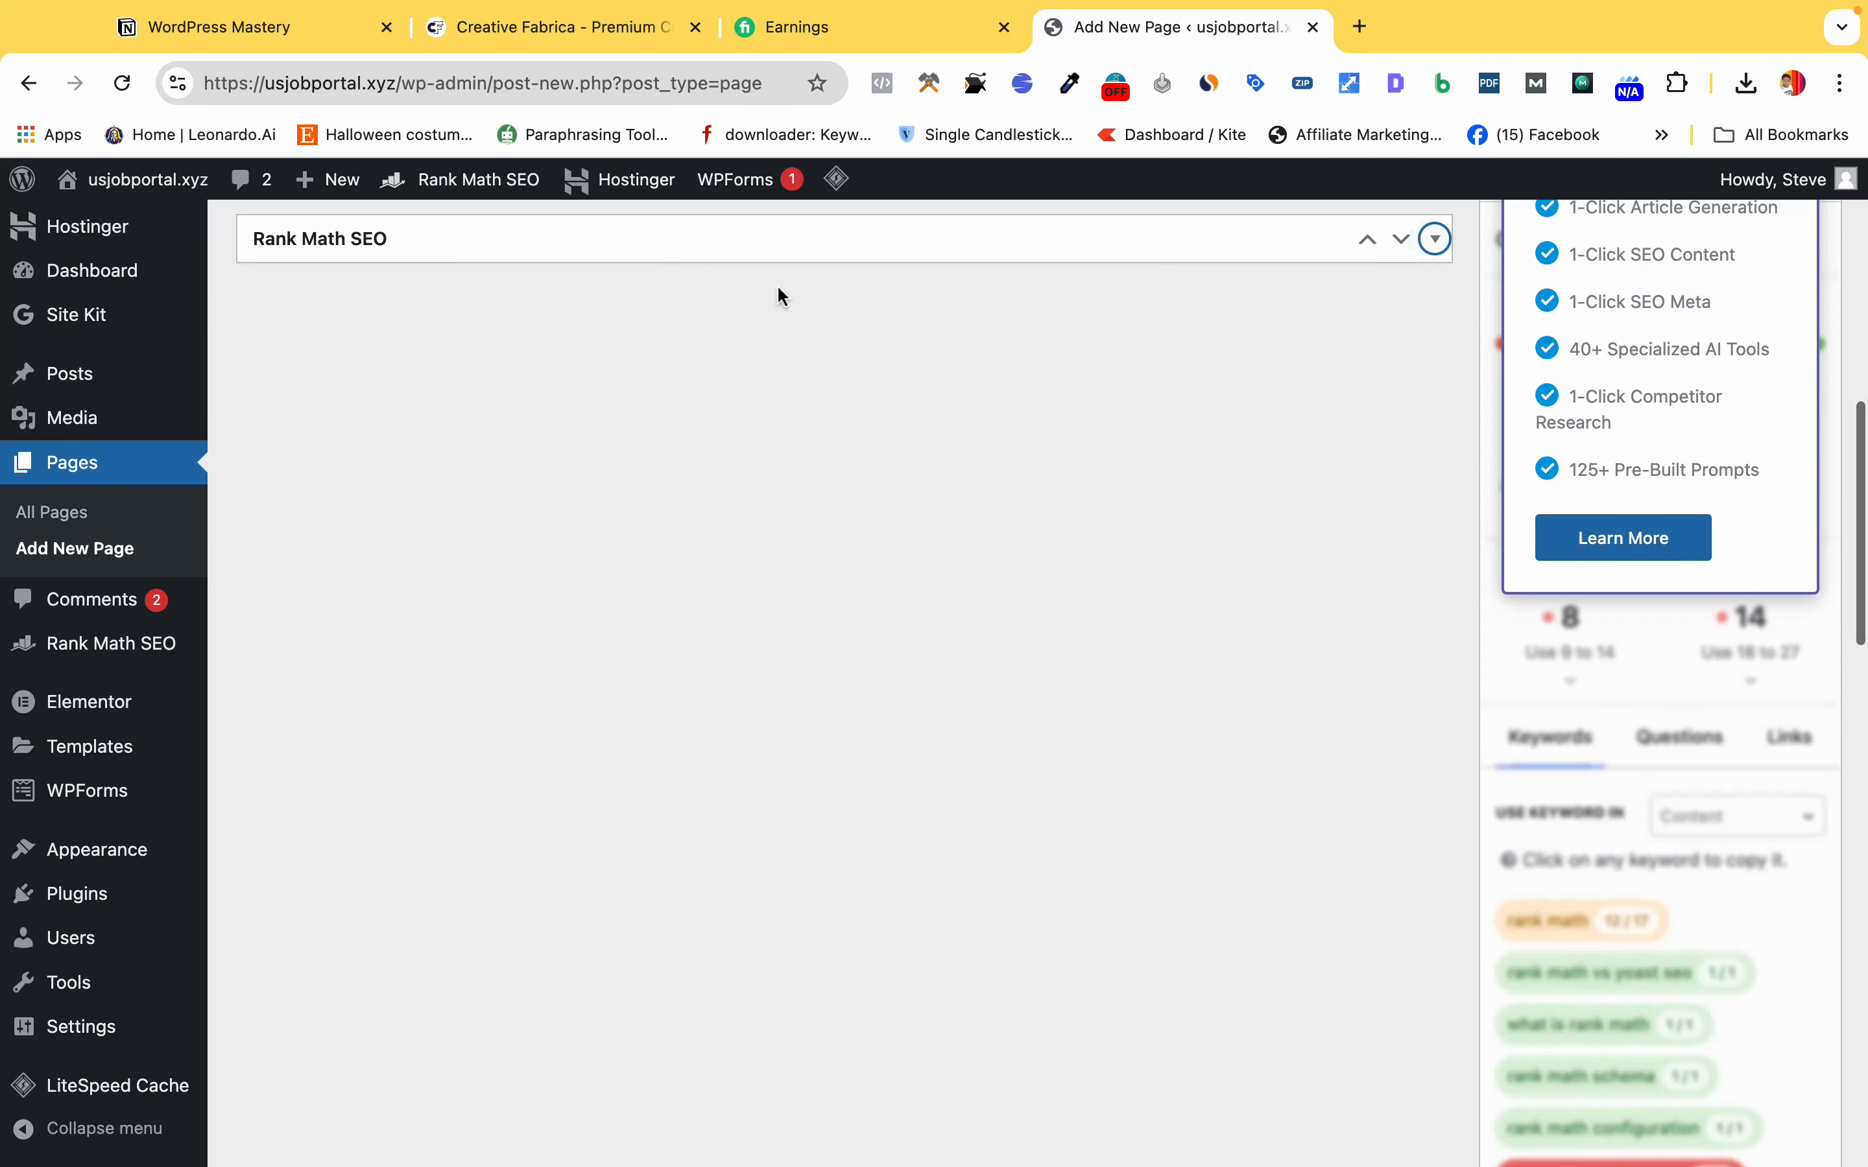
Collapse the Content AI box on the new page form.
scroll(780, 292, up, 6)
scroll(508, 688, up, 5)
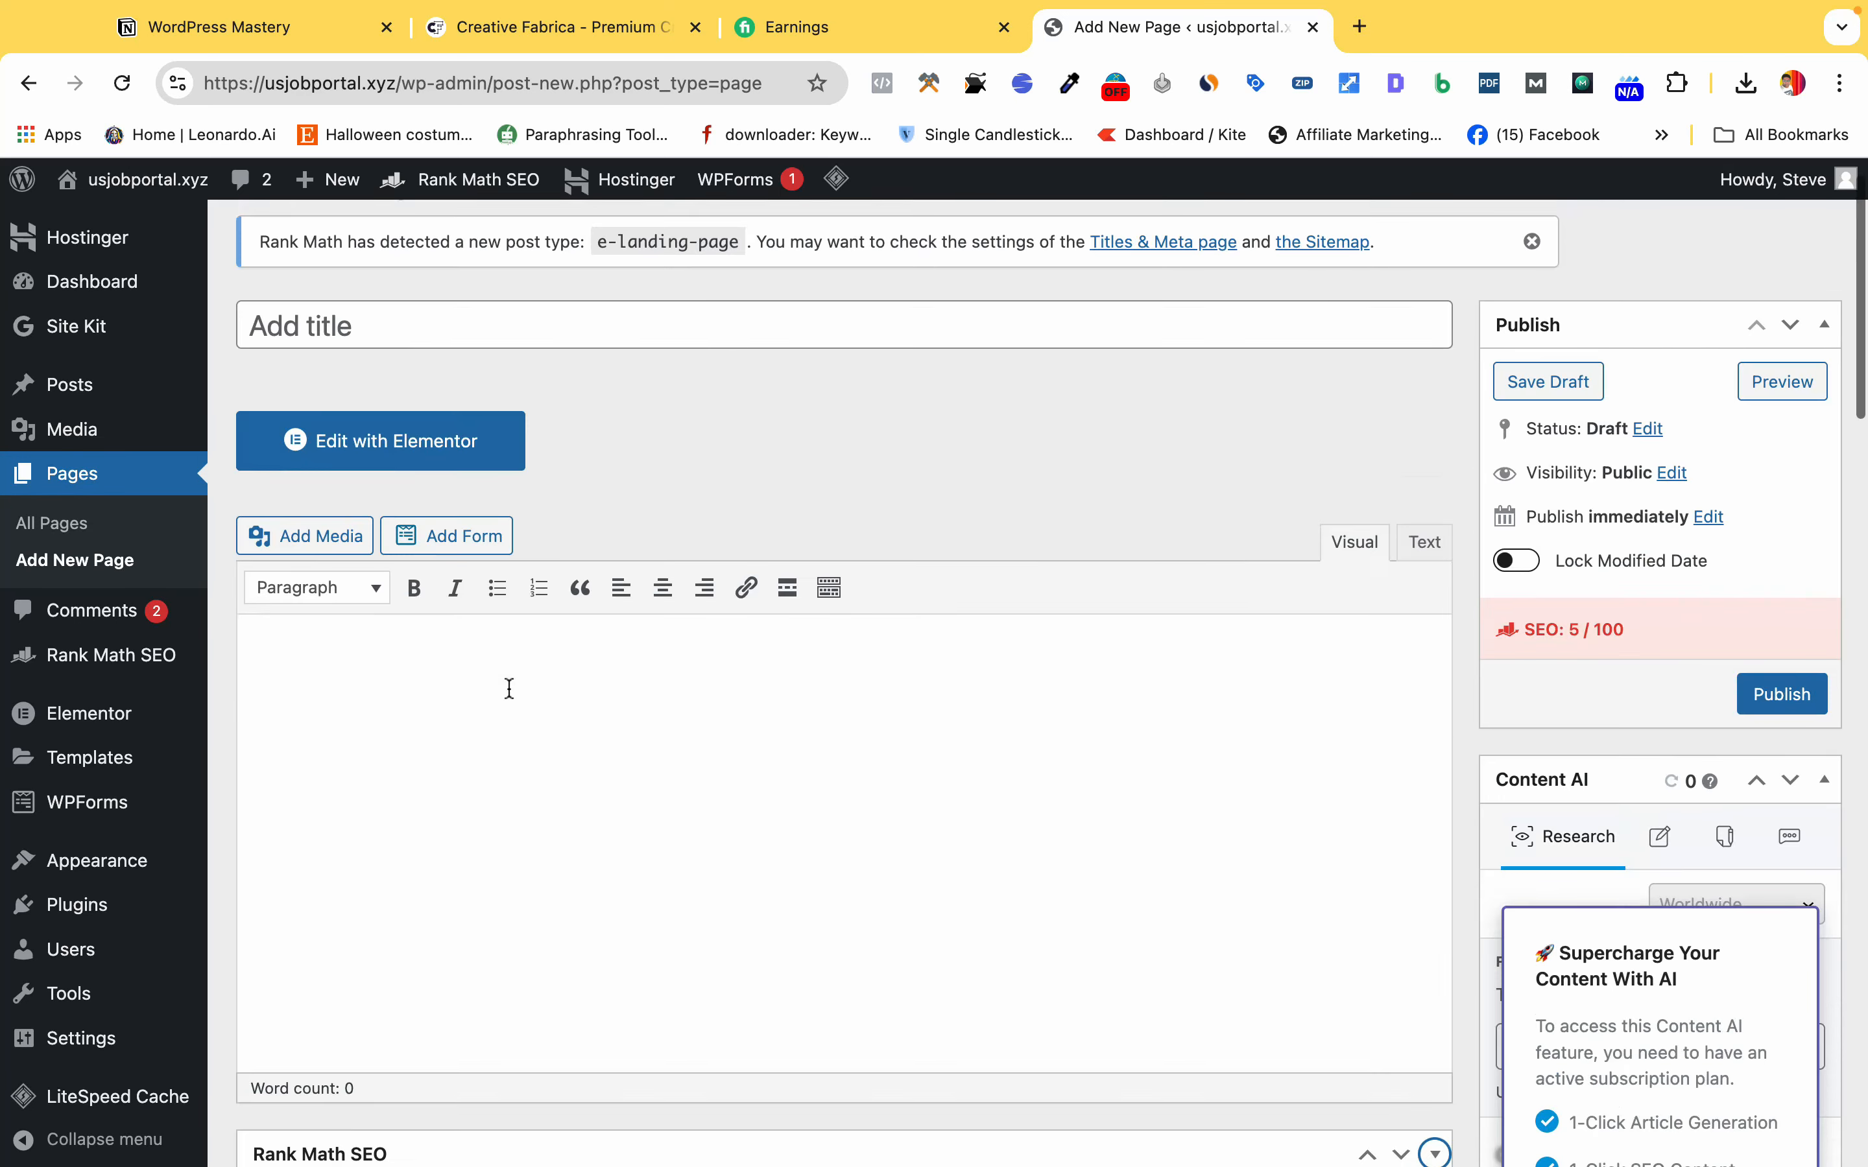
scroll(509, 688, down, 3)
scroll(508, 688, up, 3)
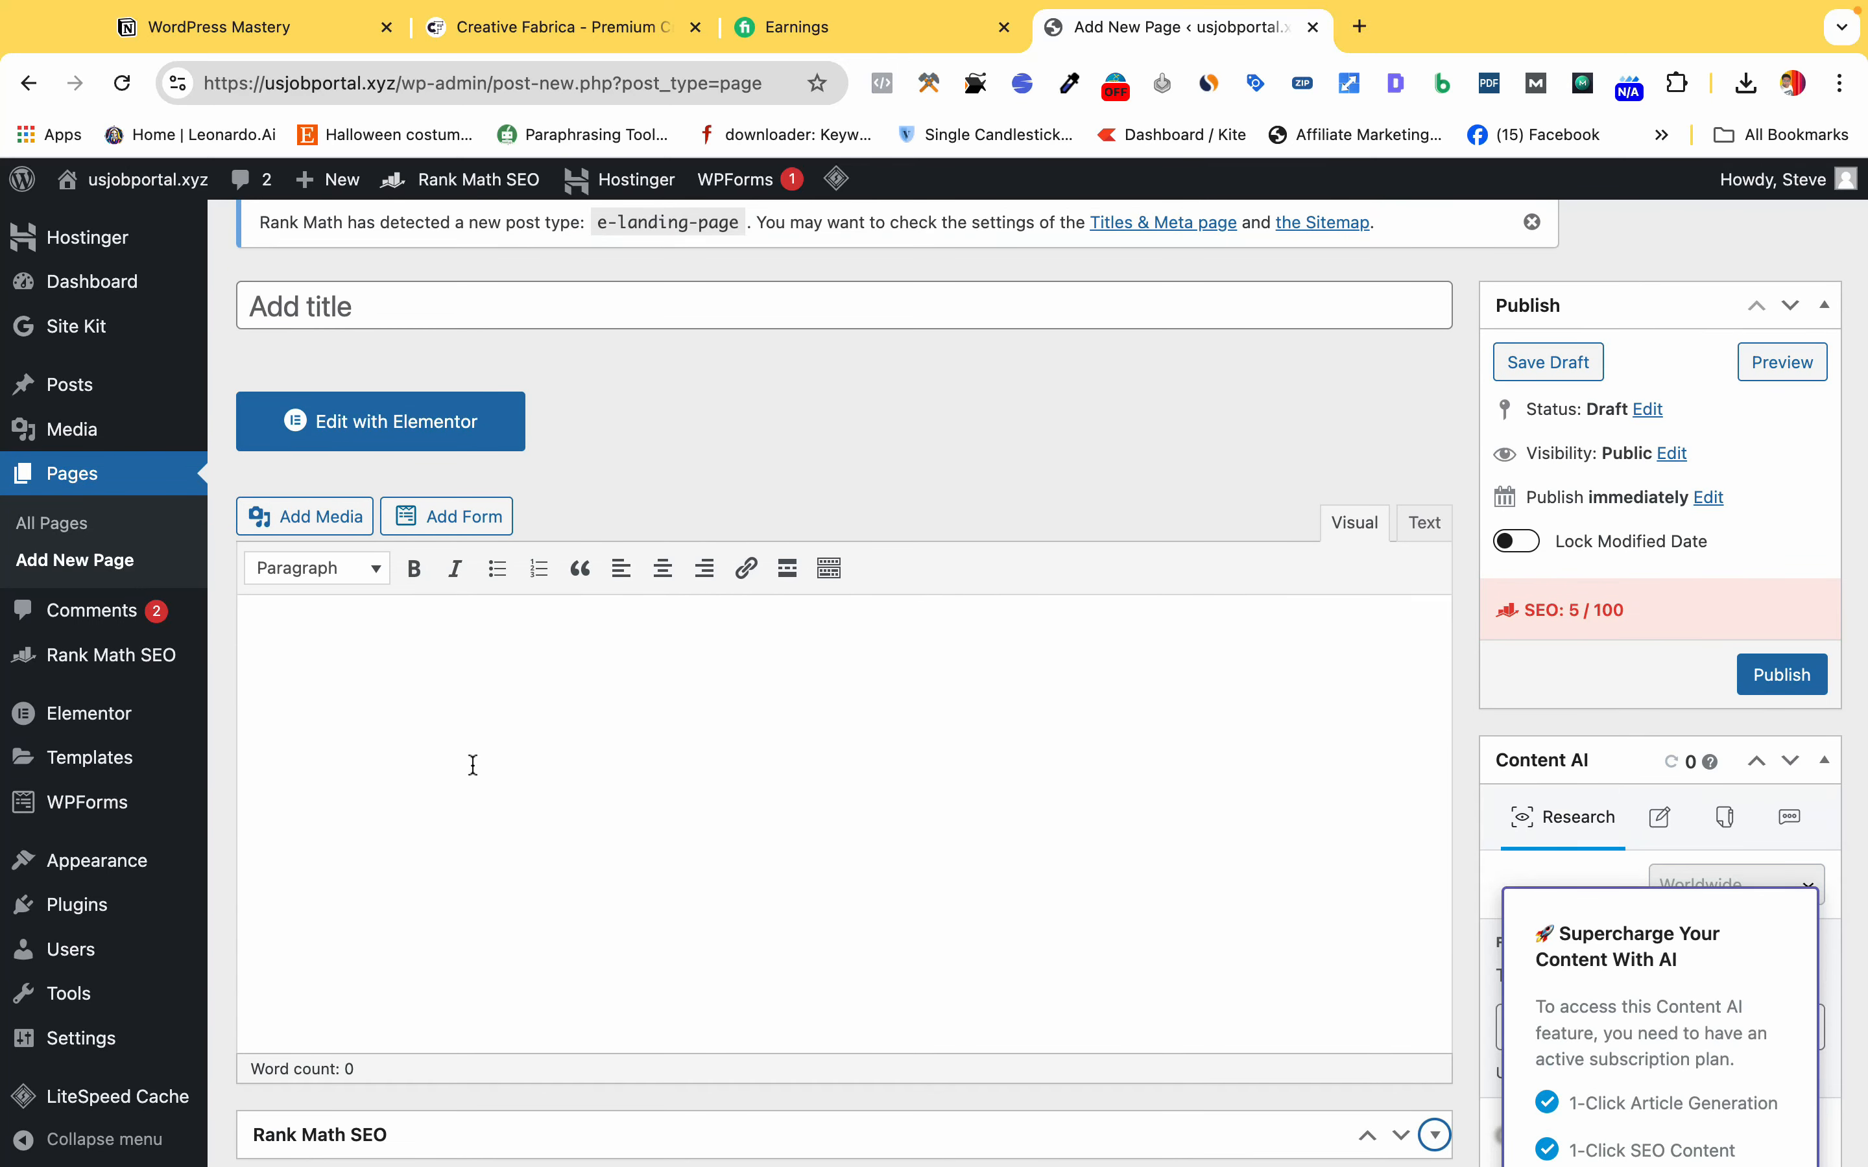
scroll(594, 777, down, 4)
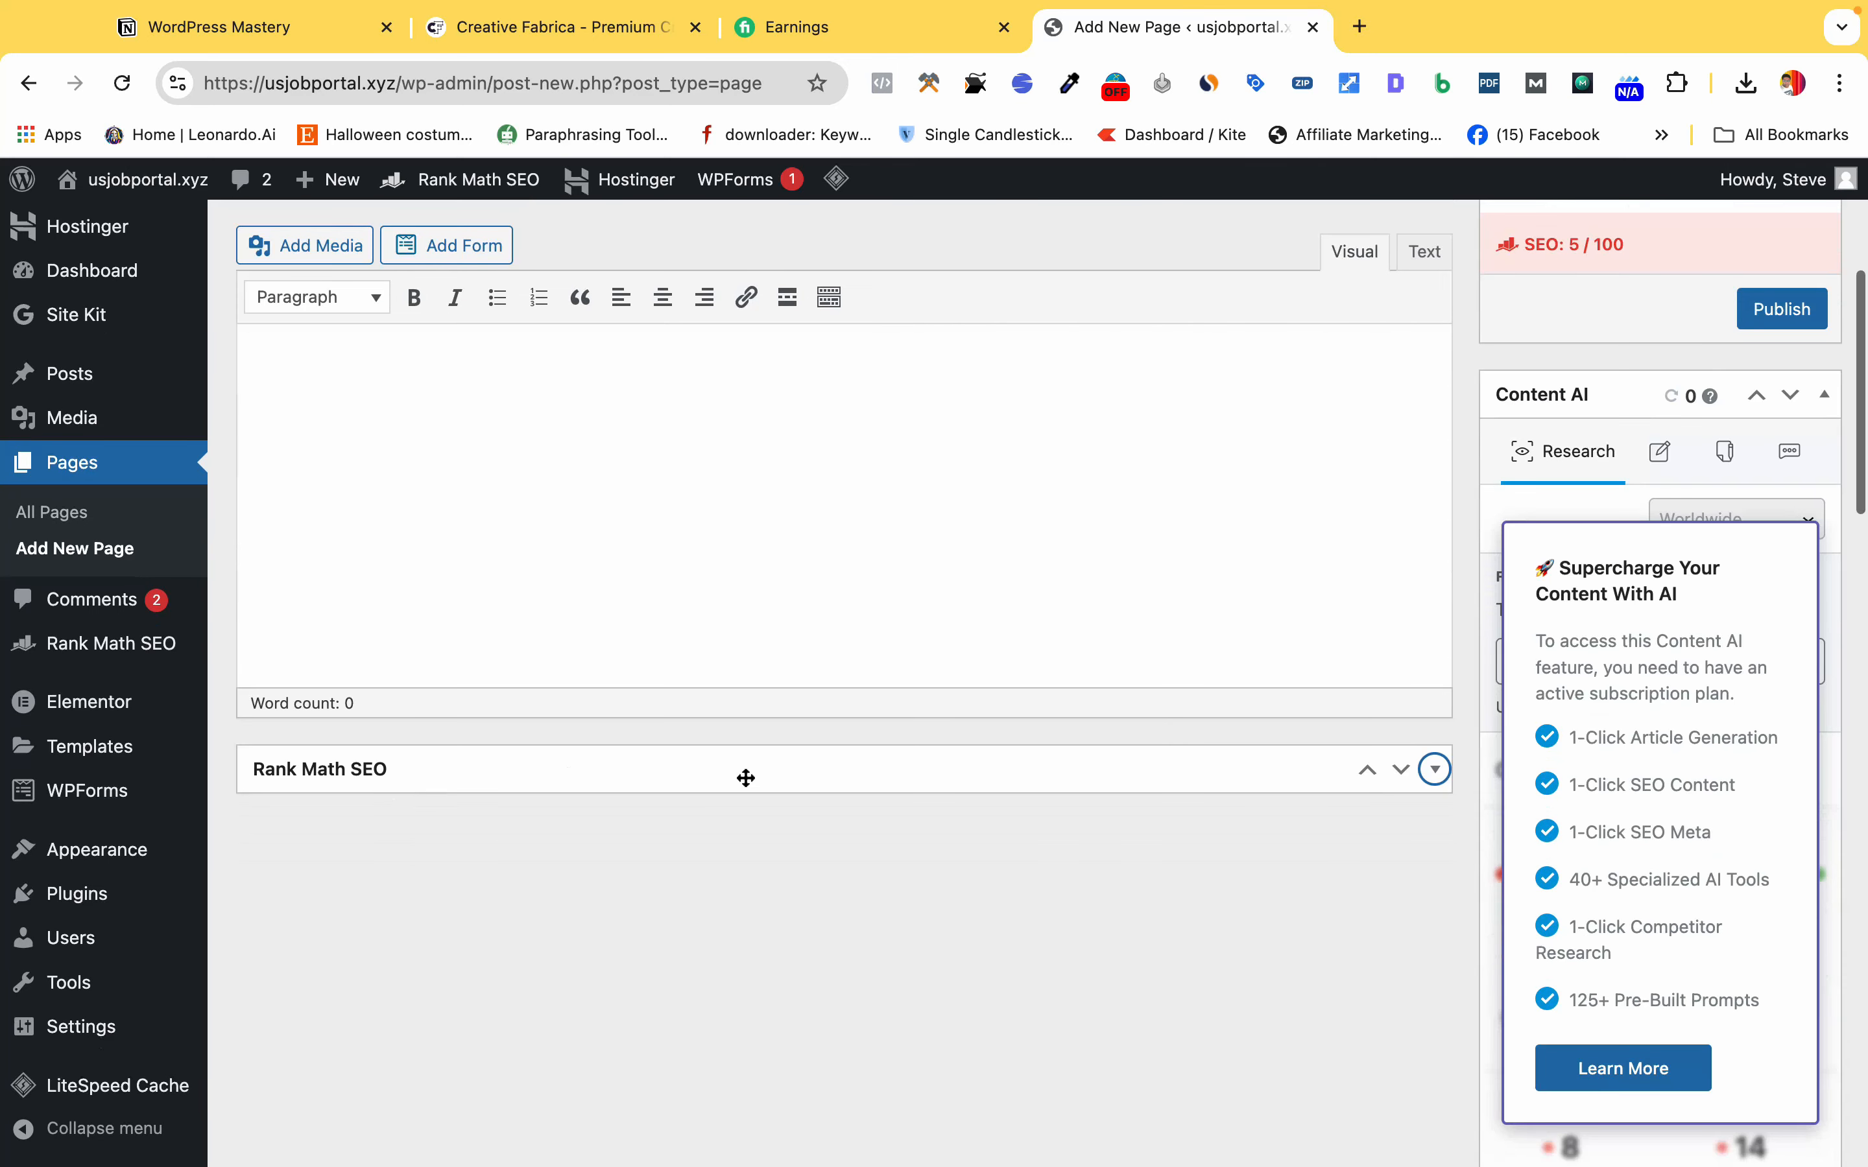
click(1822, 395)
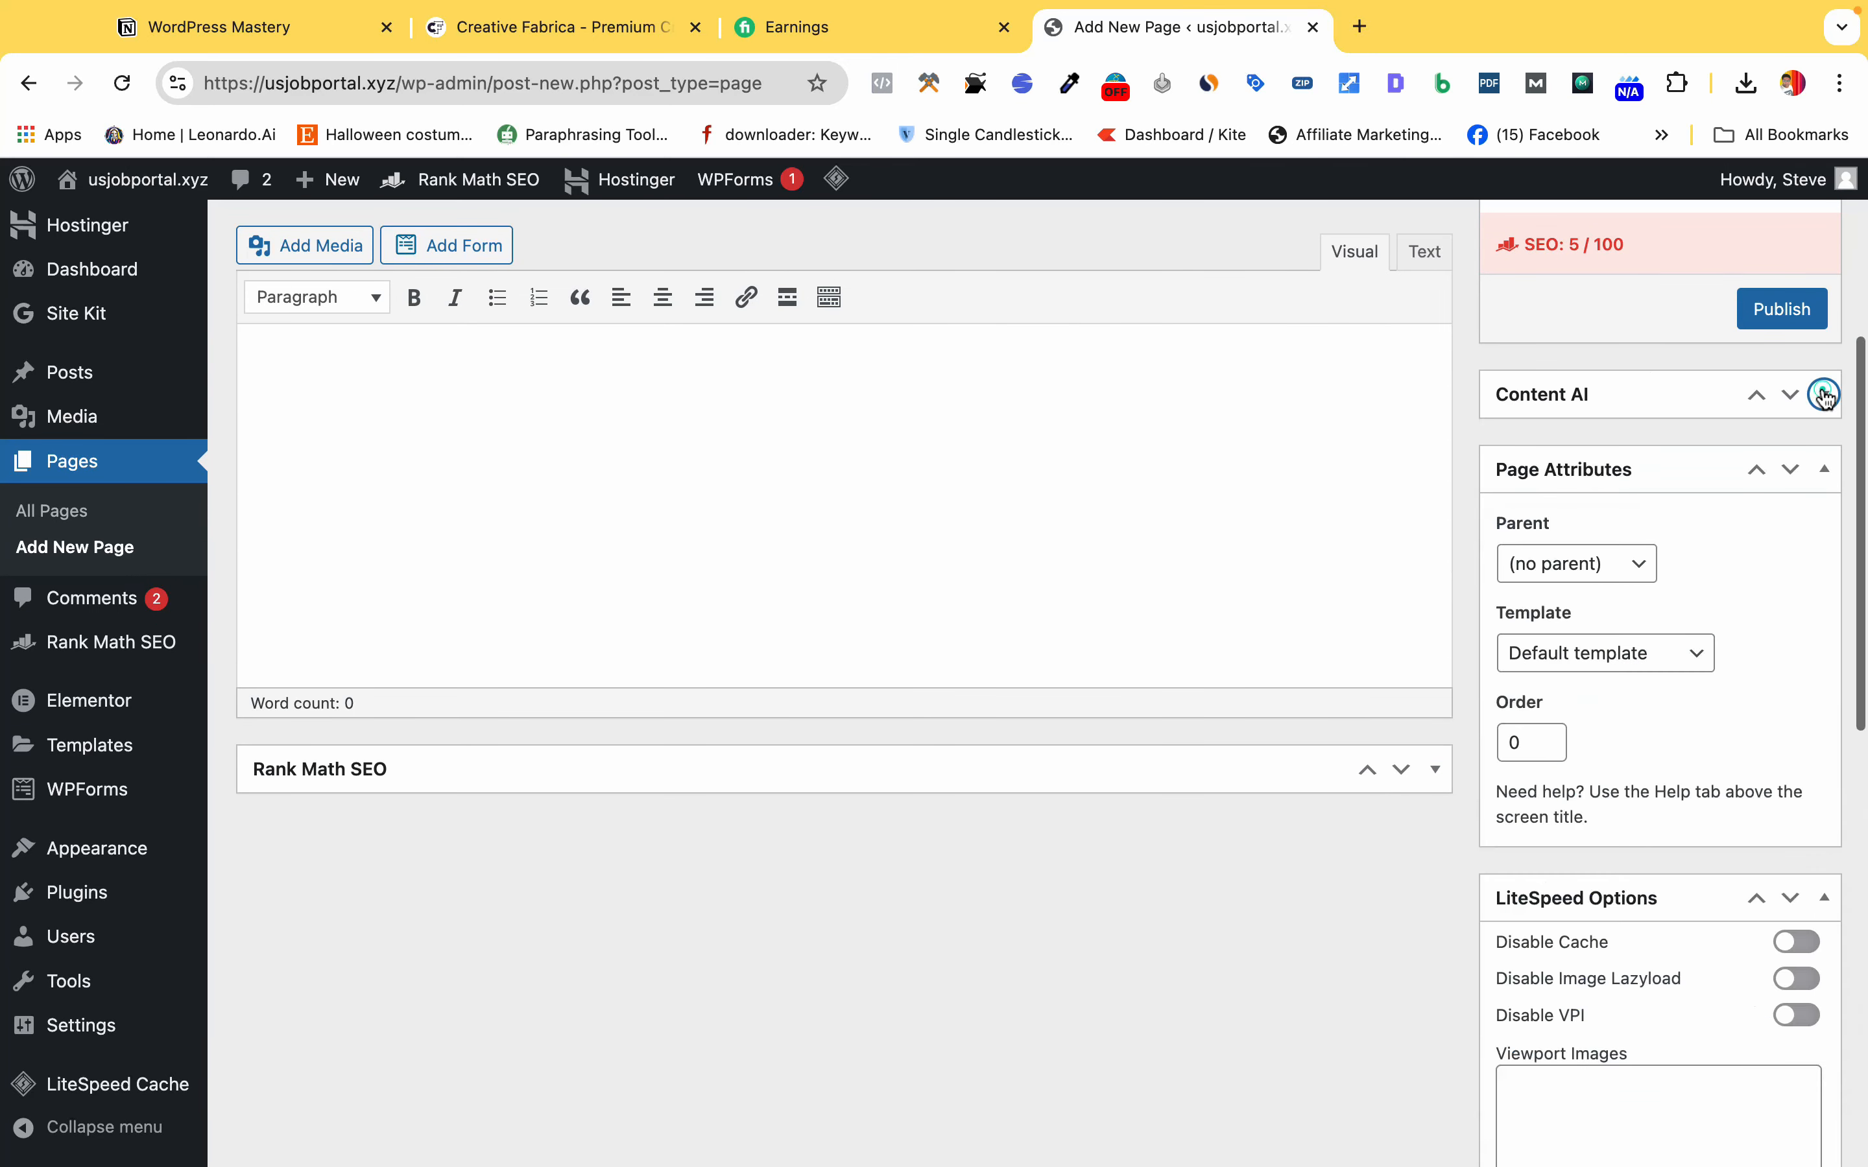
scroll(742, 695, up, 5)
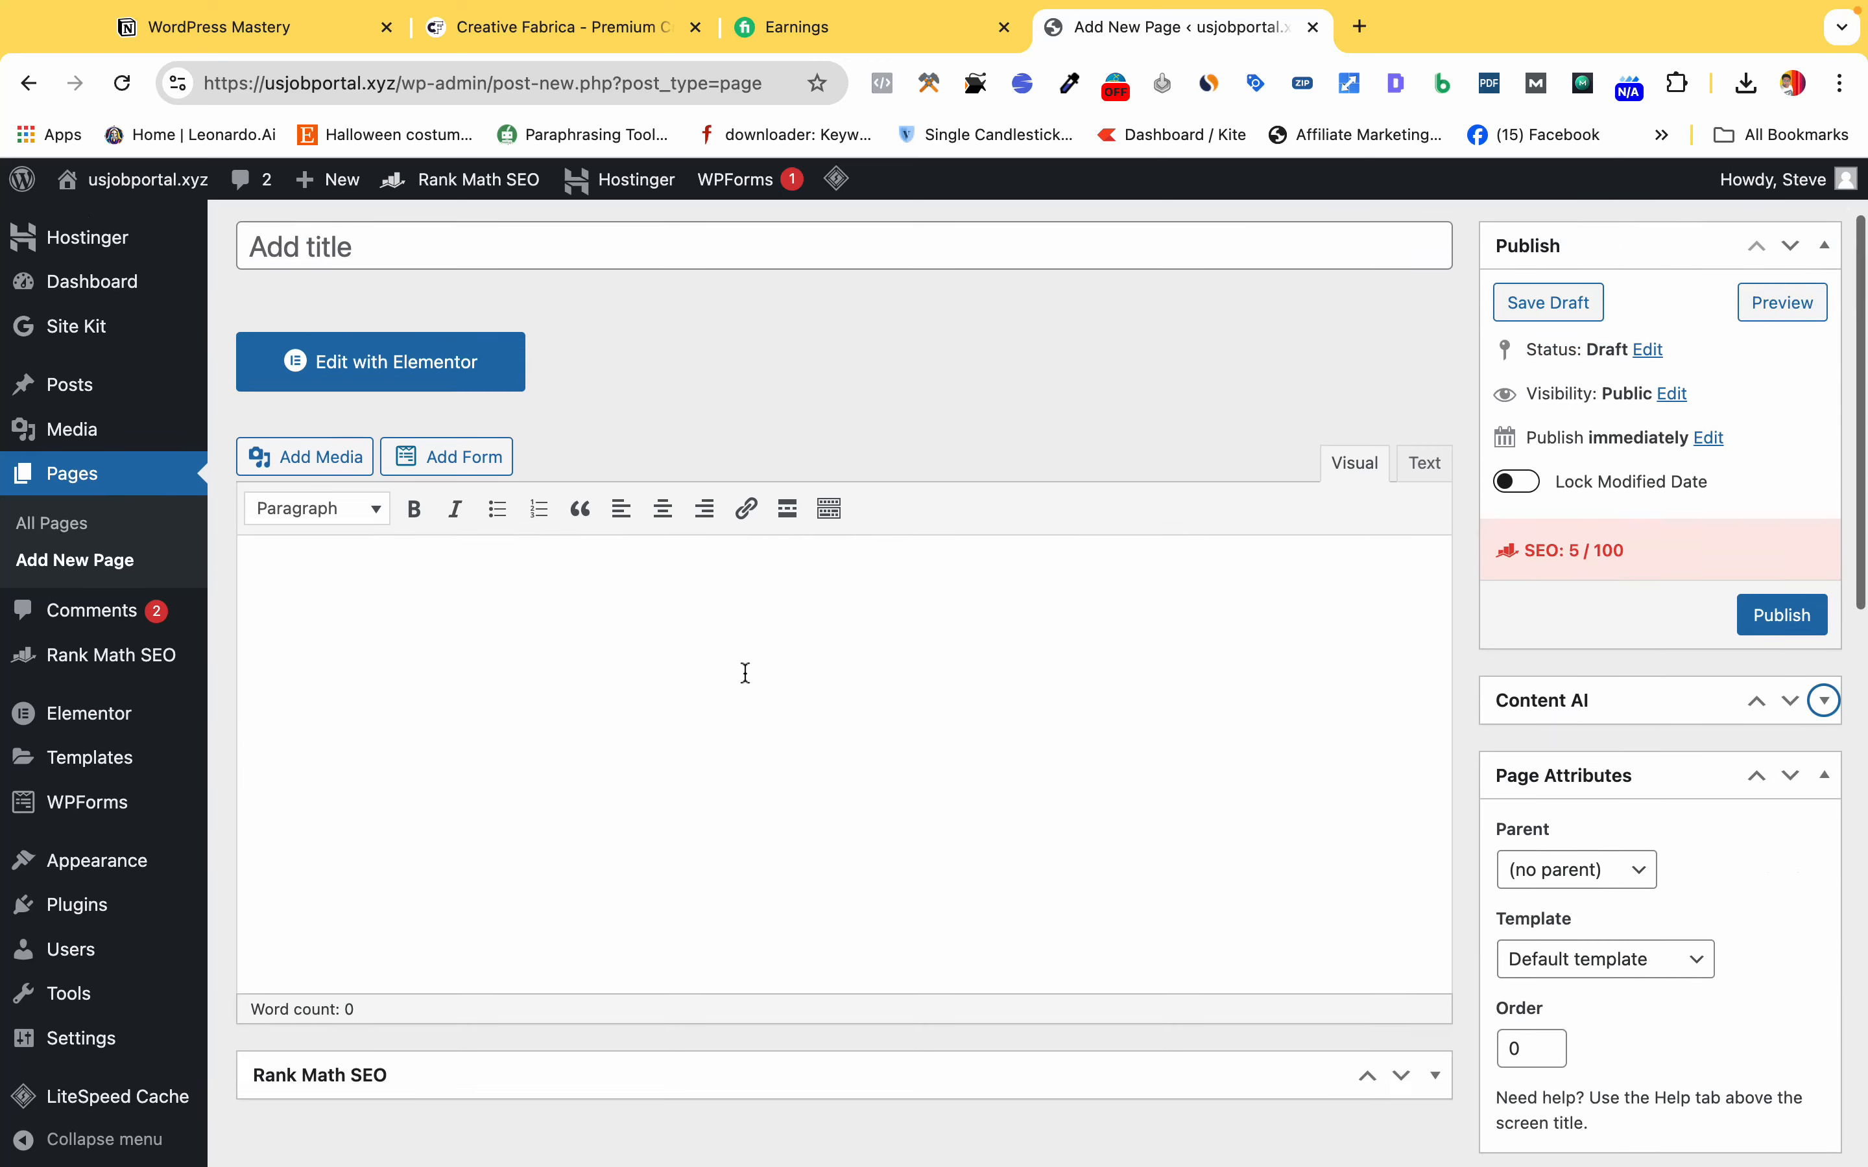
Title the new page "Demo Page".
click(584, 839)
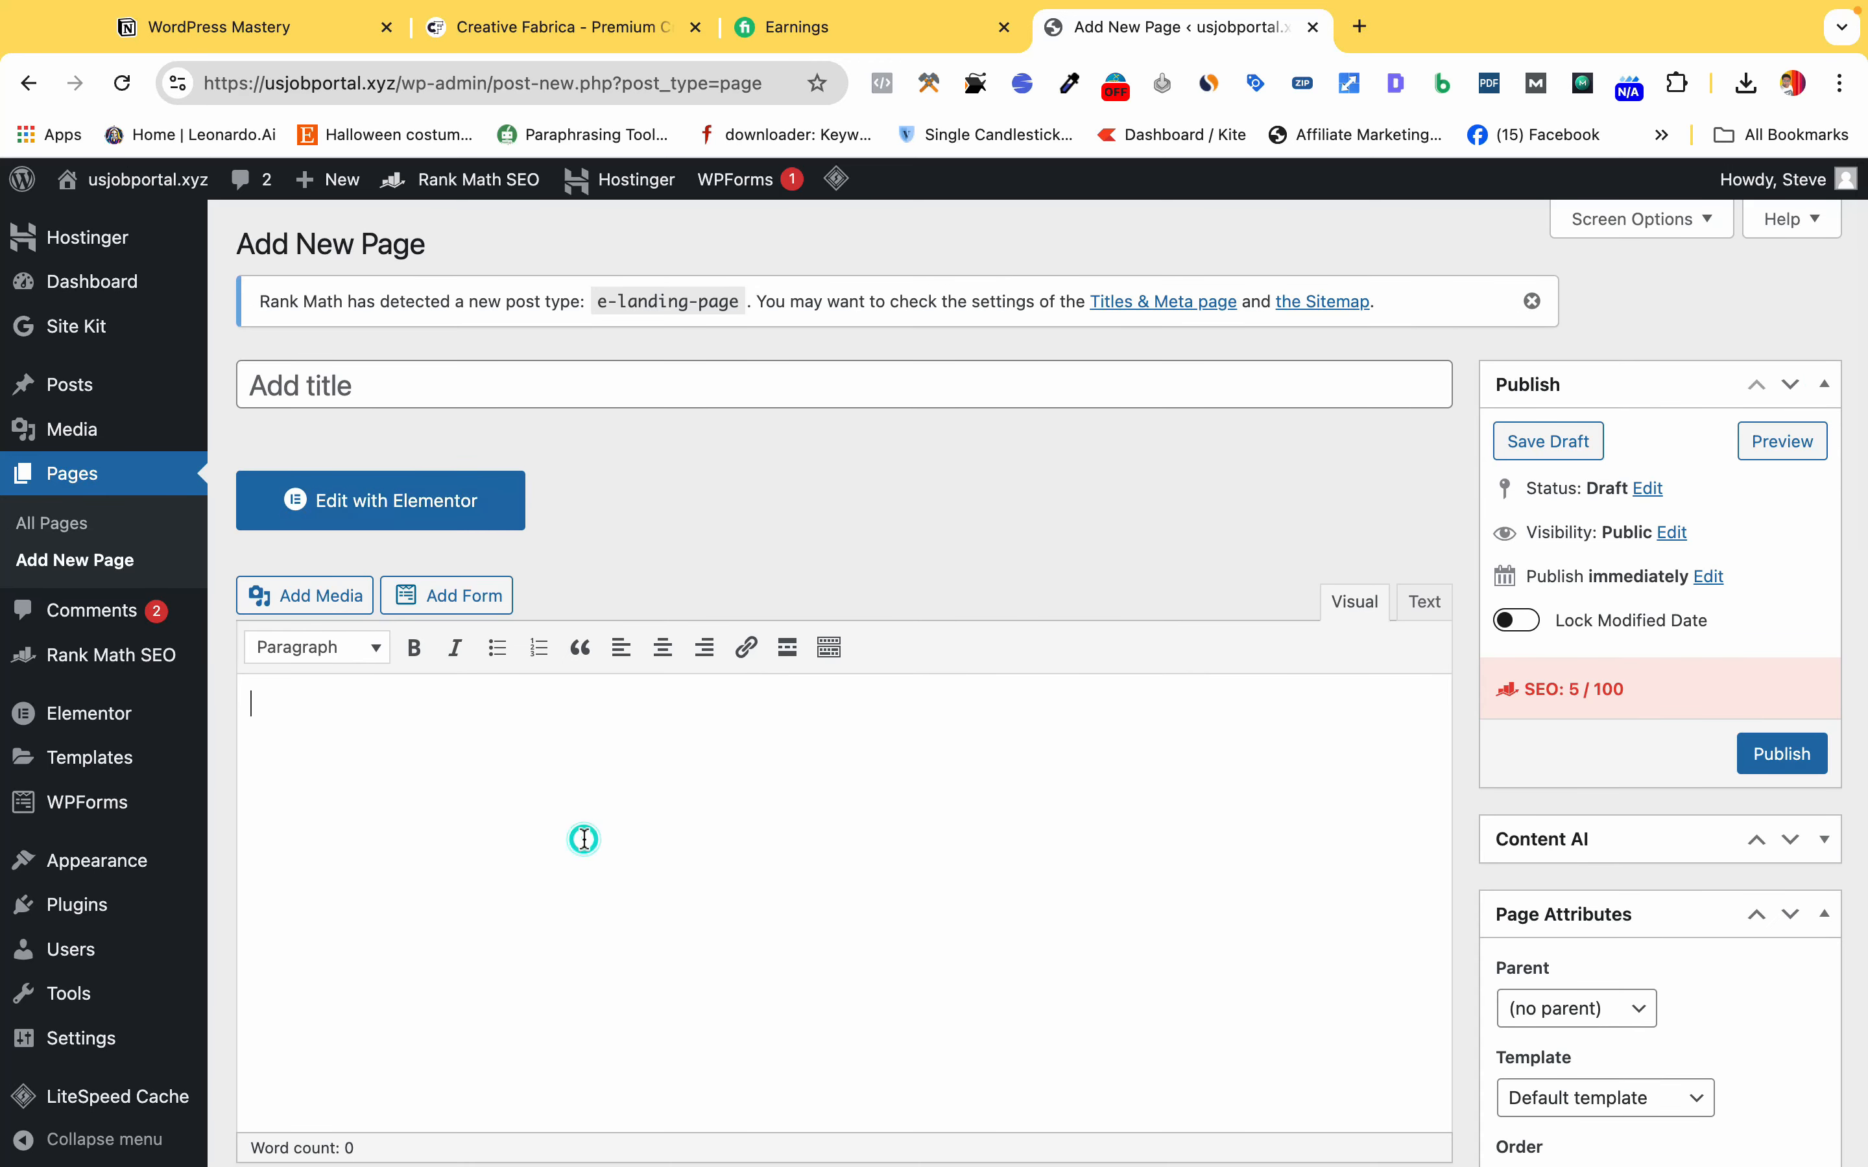
click(407, 365)
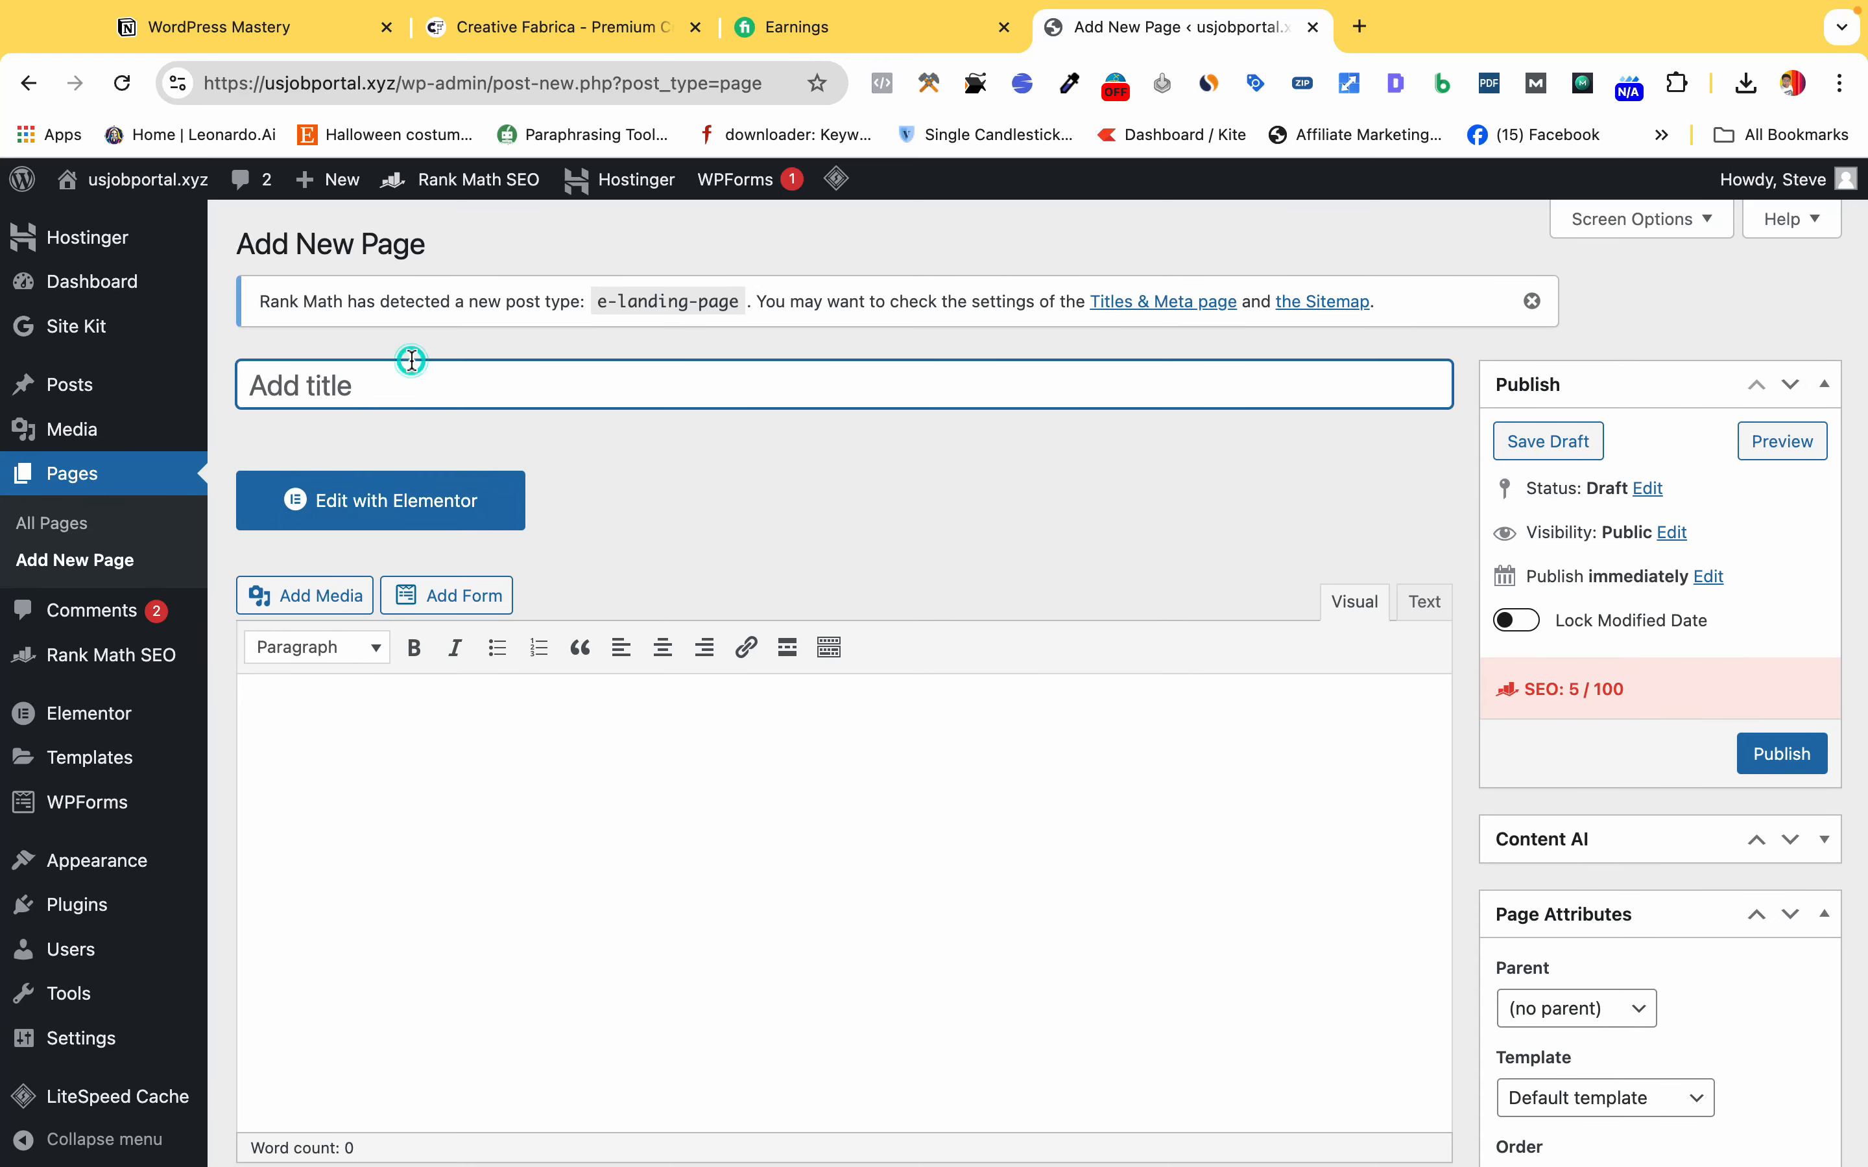
click(417, 747)
click(384, 384)
click(385, 385)
text(Demo Page)
Enter "Demo Page" as the body text of the page.
click(417, 698)
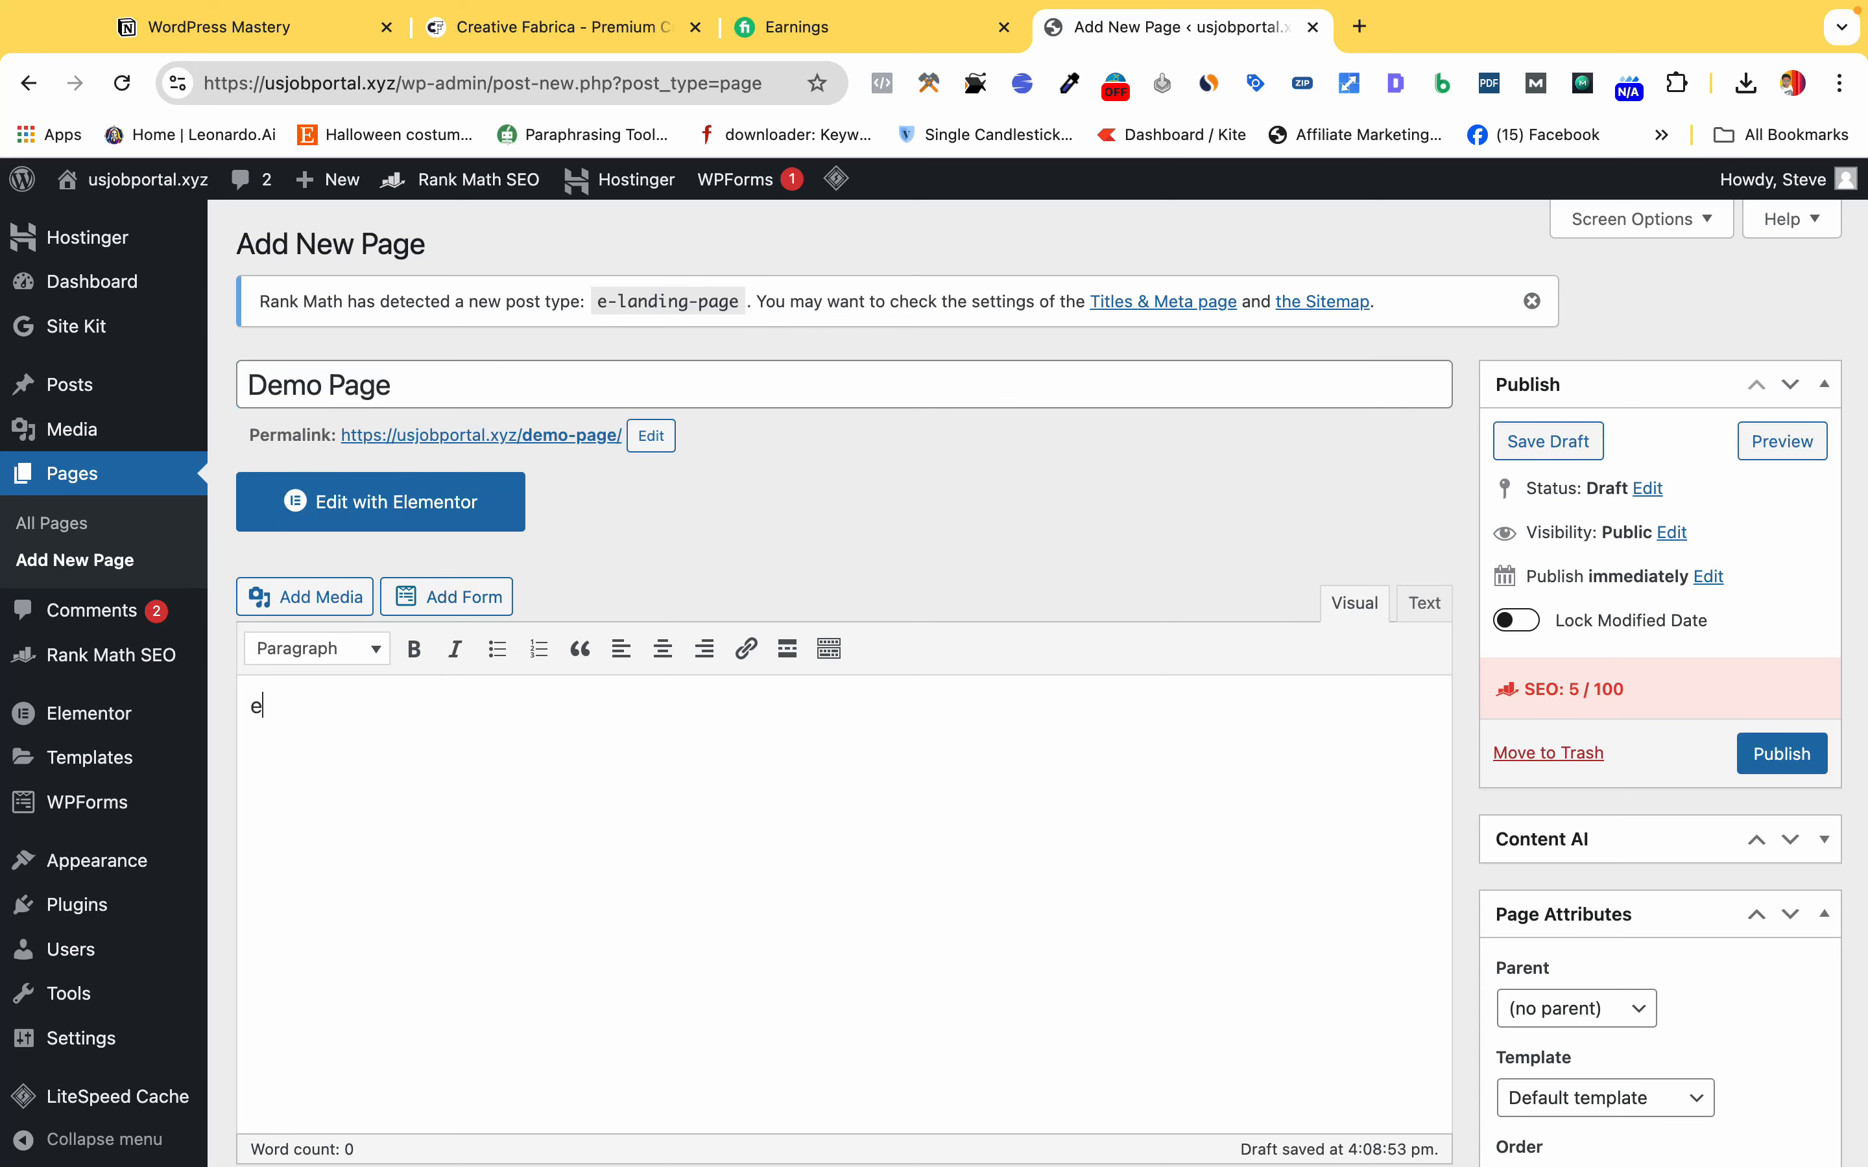
text(Demo Page)
scroll(400, 556, down, 4)
scroll(1759, 466, up, 4)
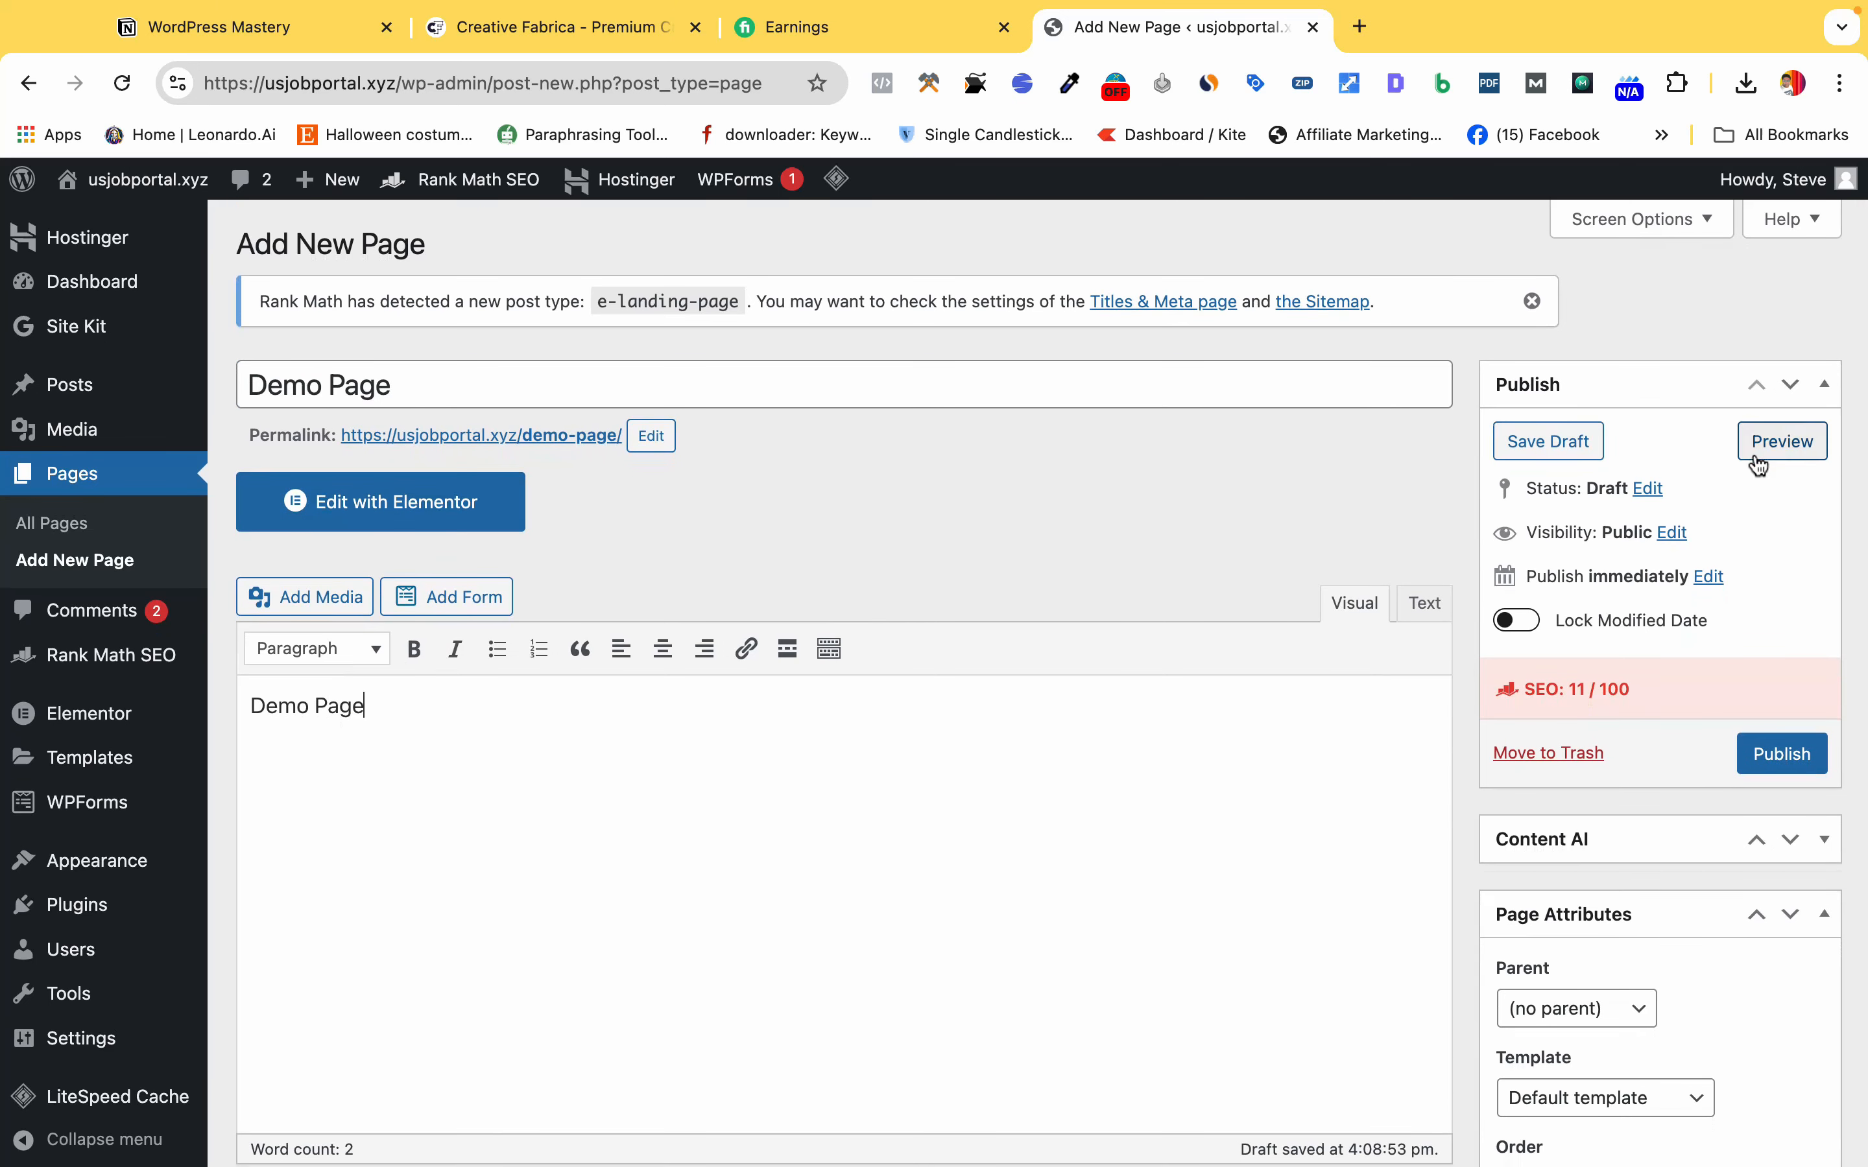
Preview the draft Demo Page, inspect its title and body text, and return to the page editor.
click(1782, 445)
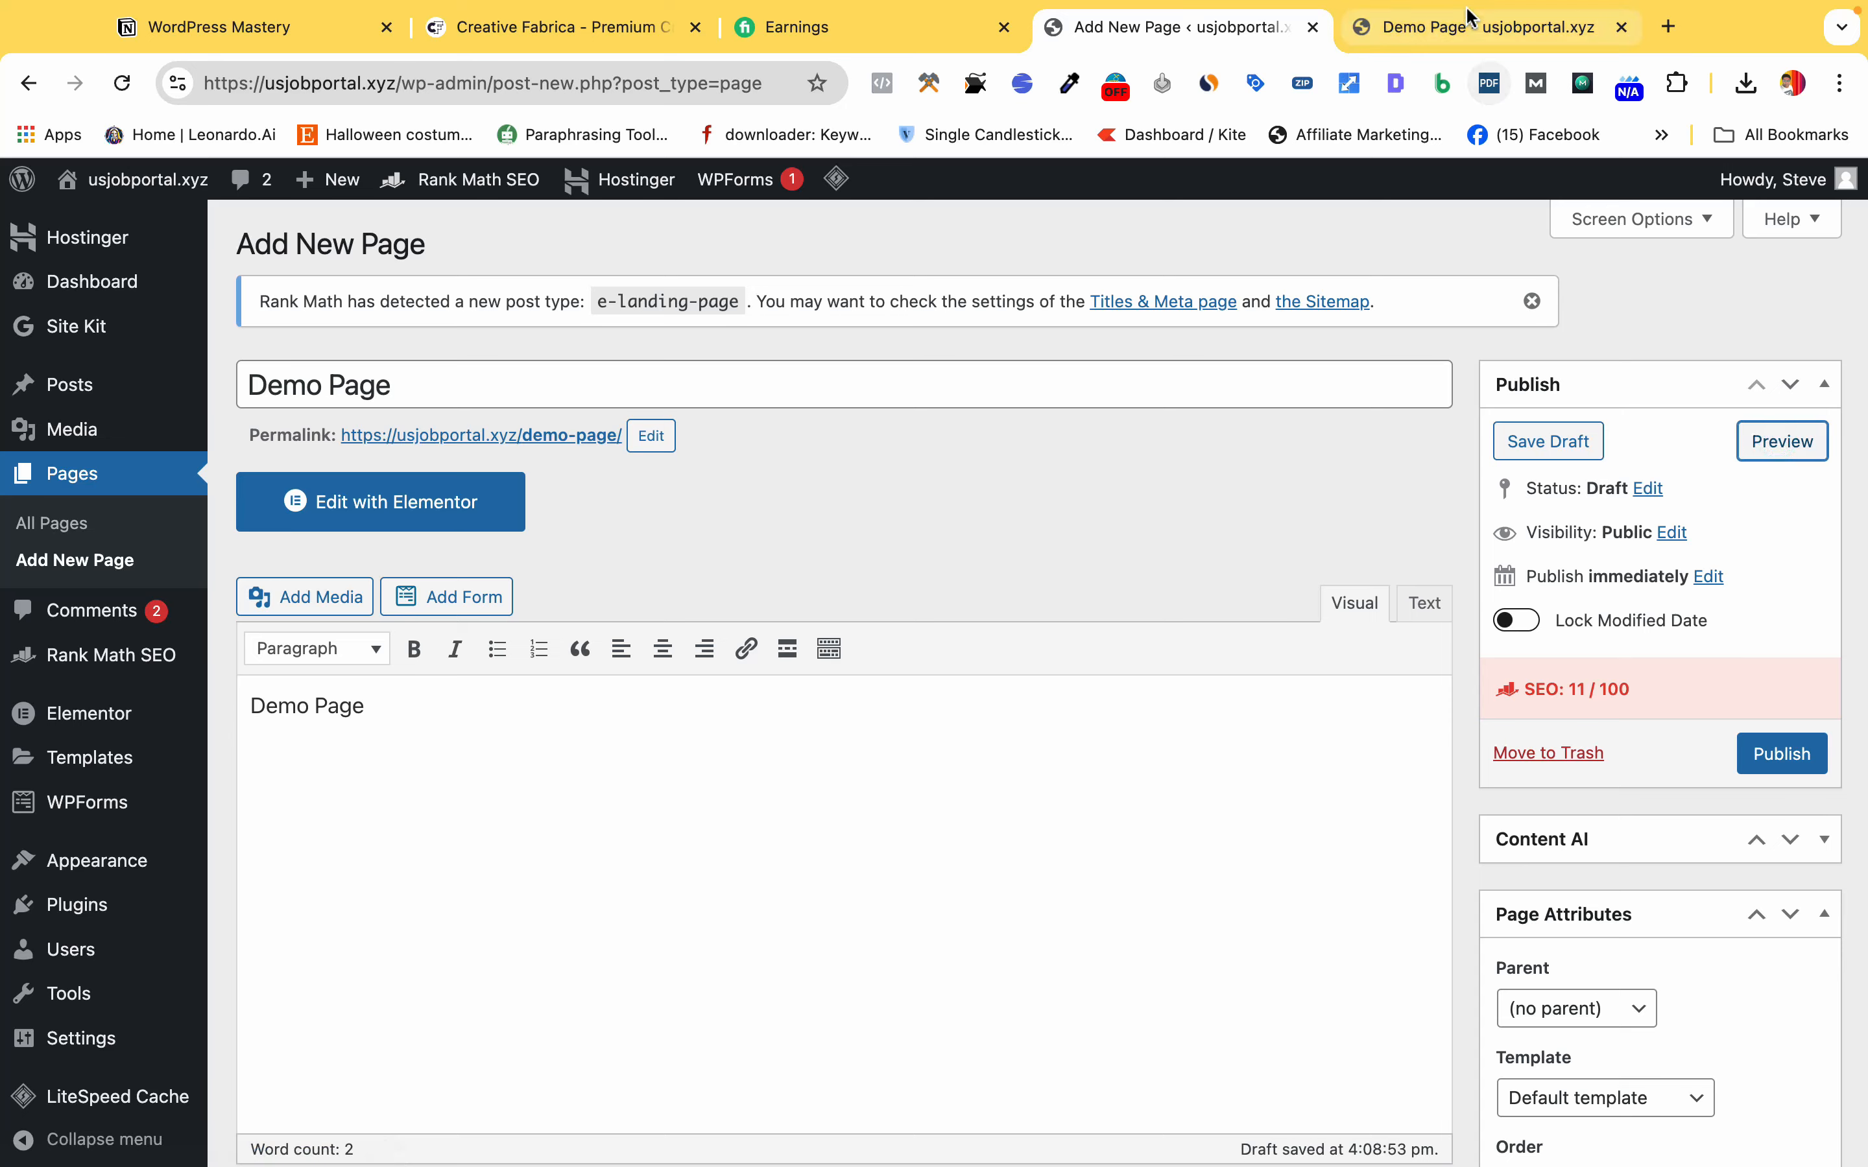
click(1470, 23)
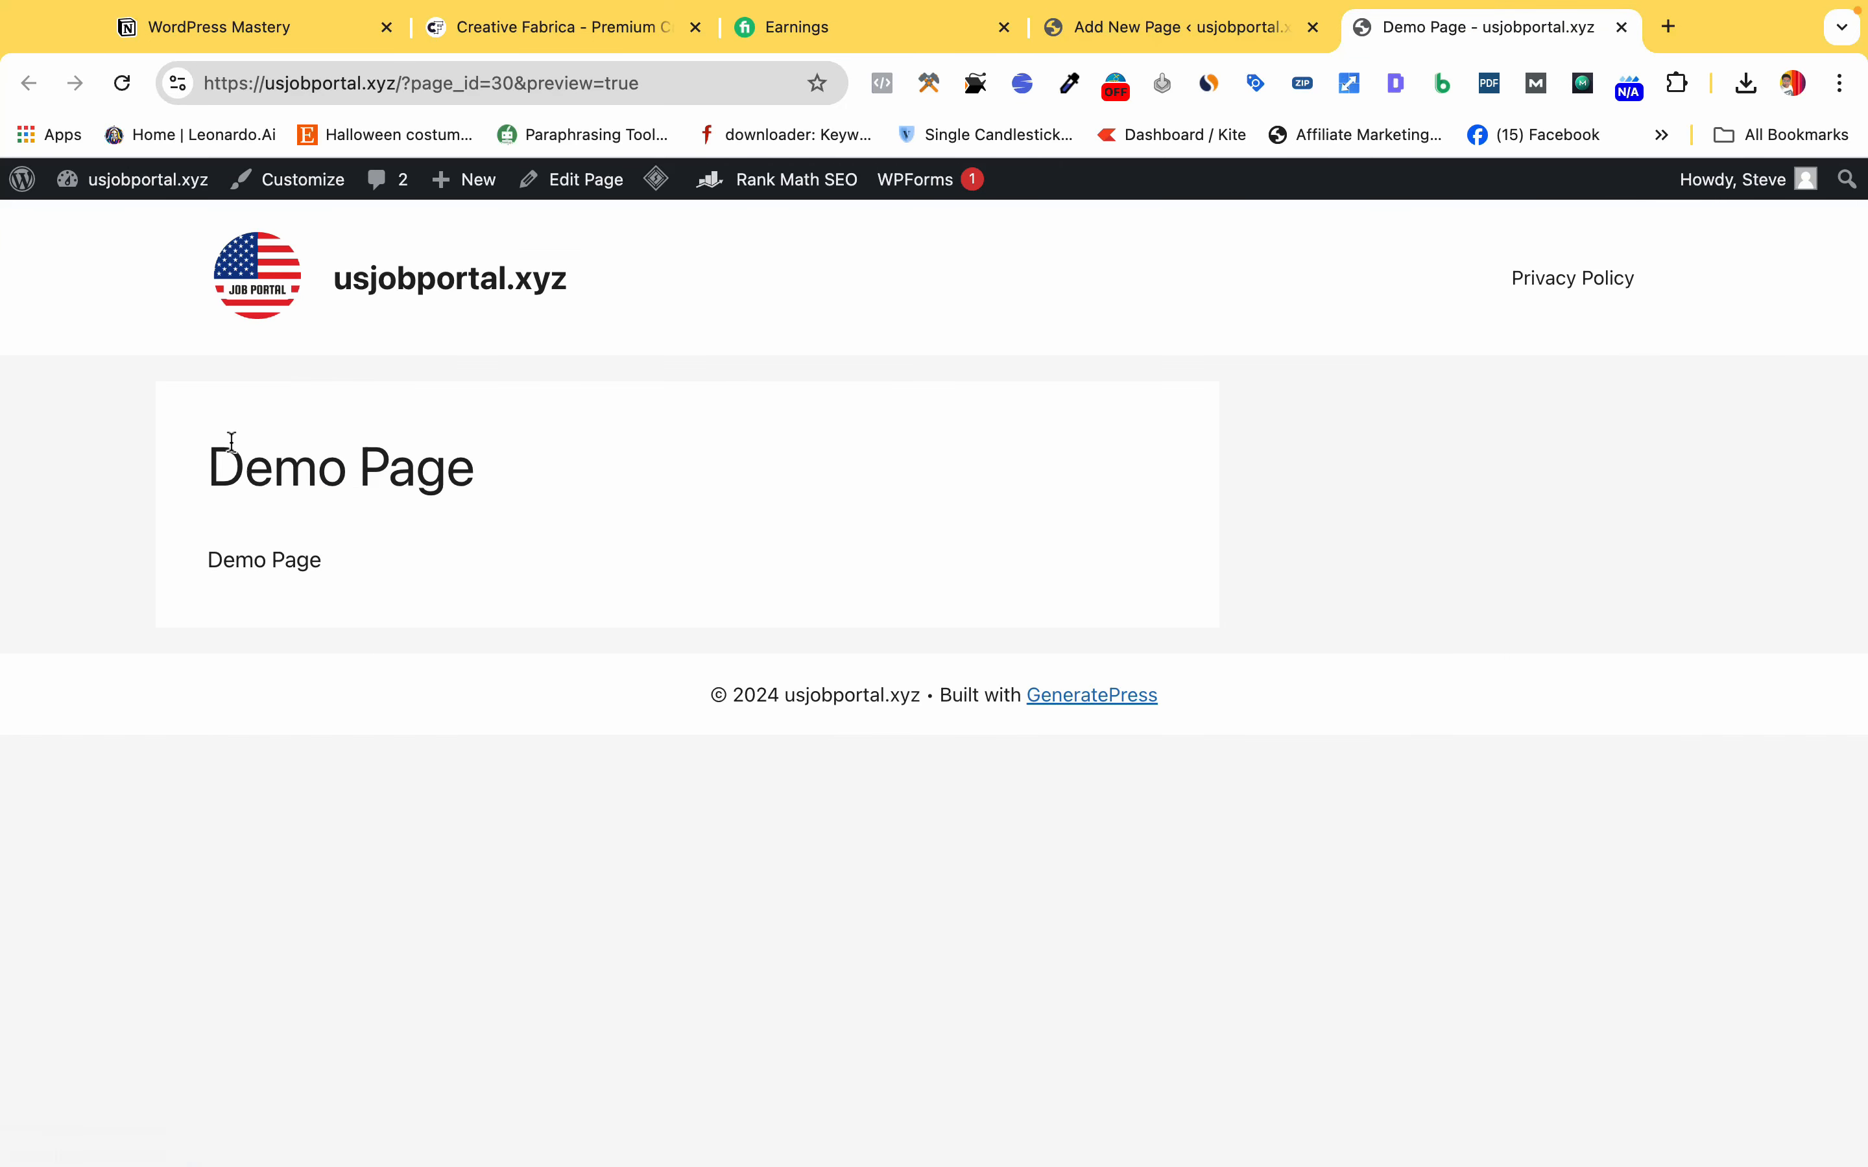
drag(390, 458, 491, 547)
click(420, 568)
click(1227, 42)
click(1477, 35)
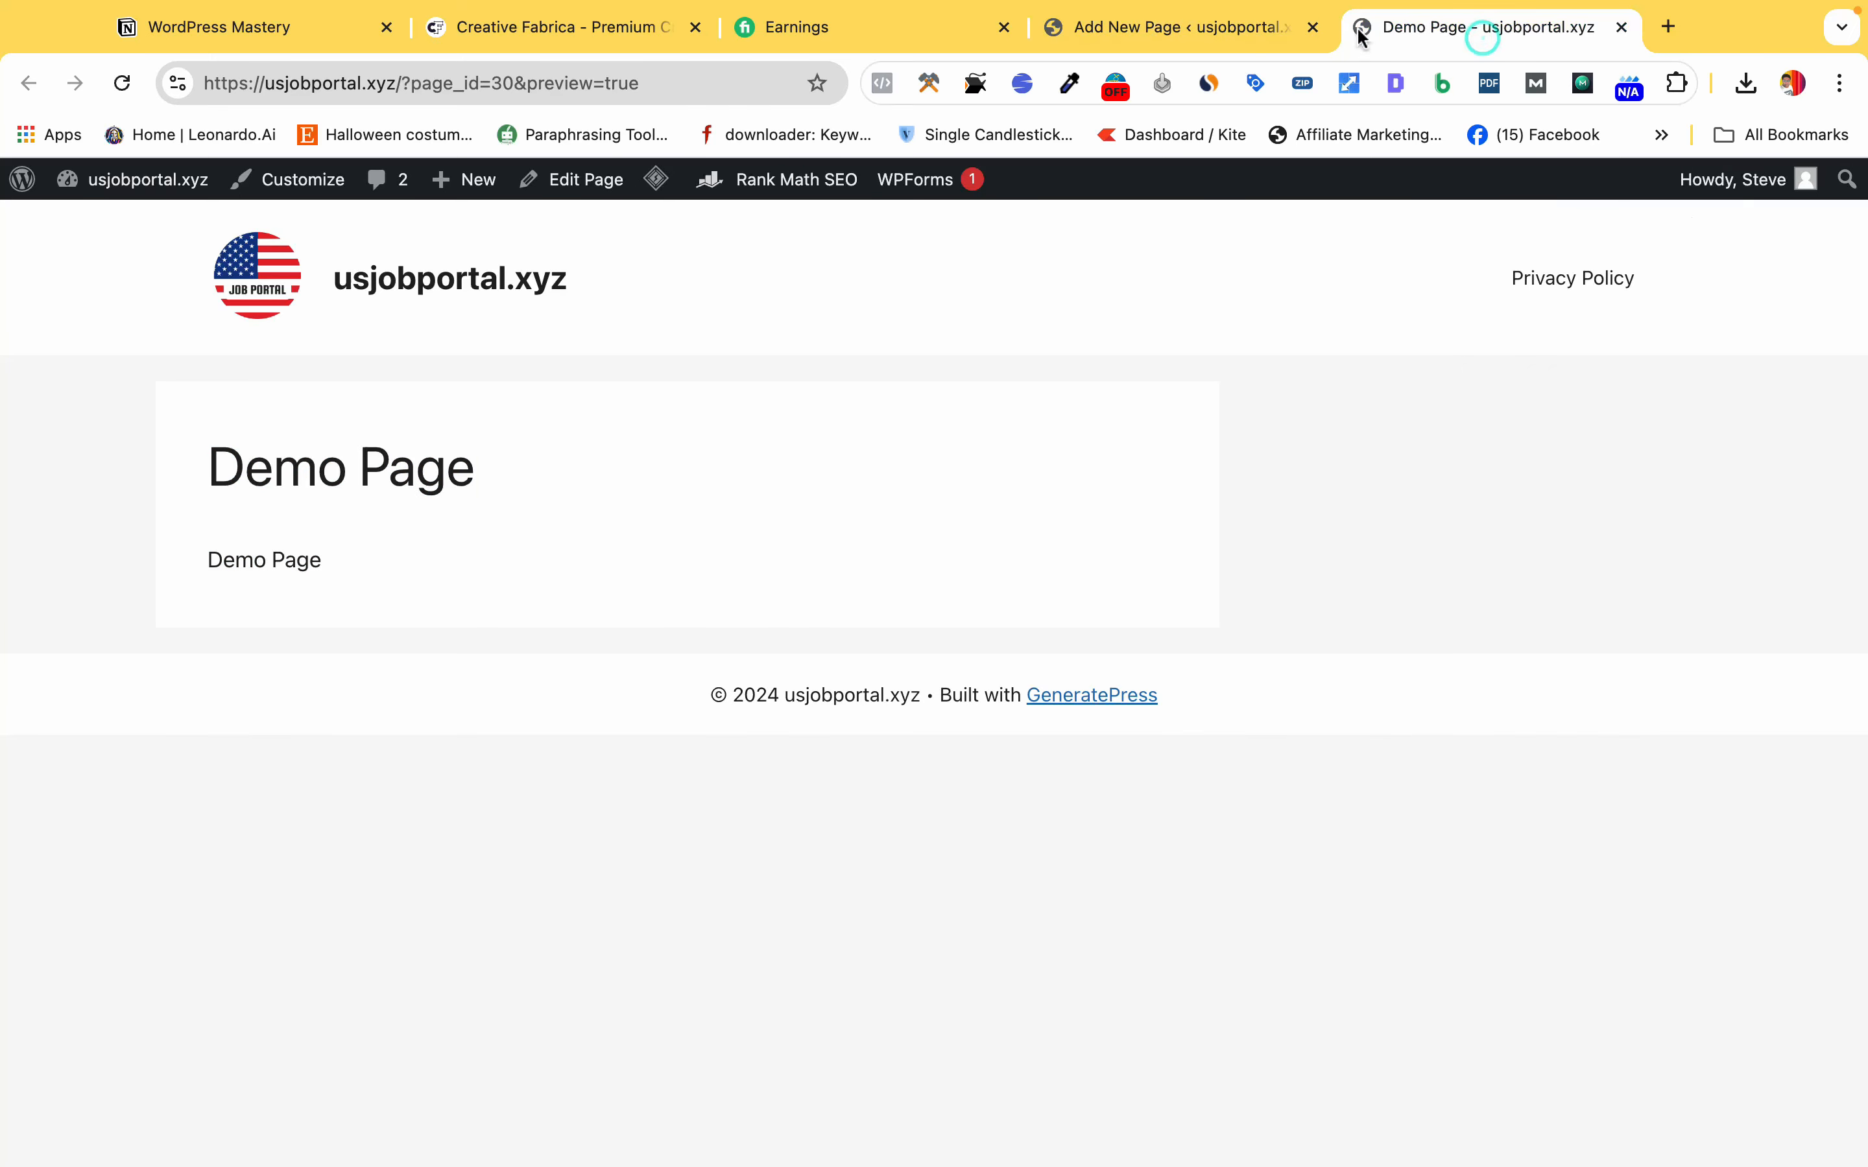
click(1208, 24)
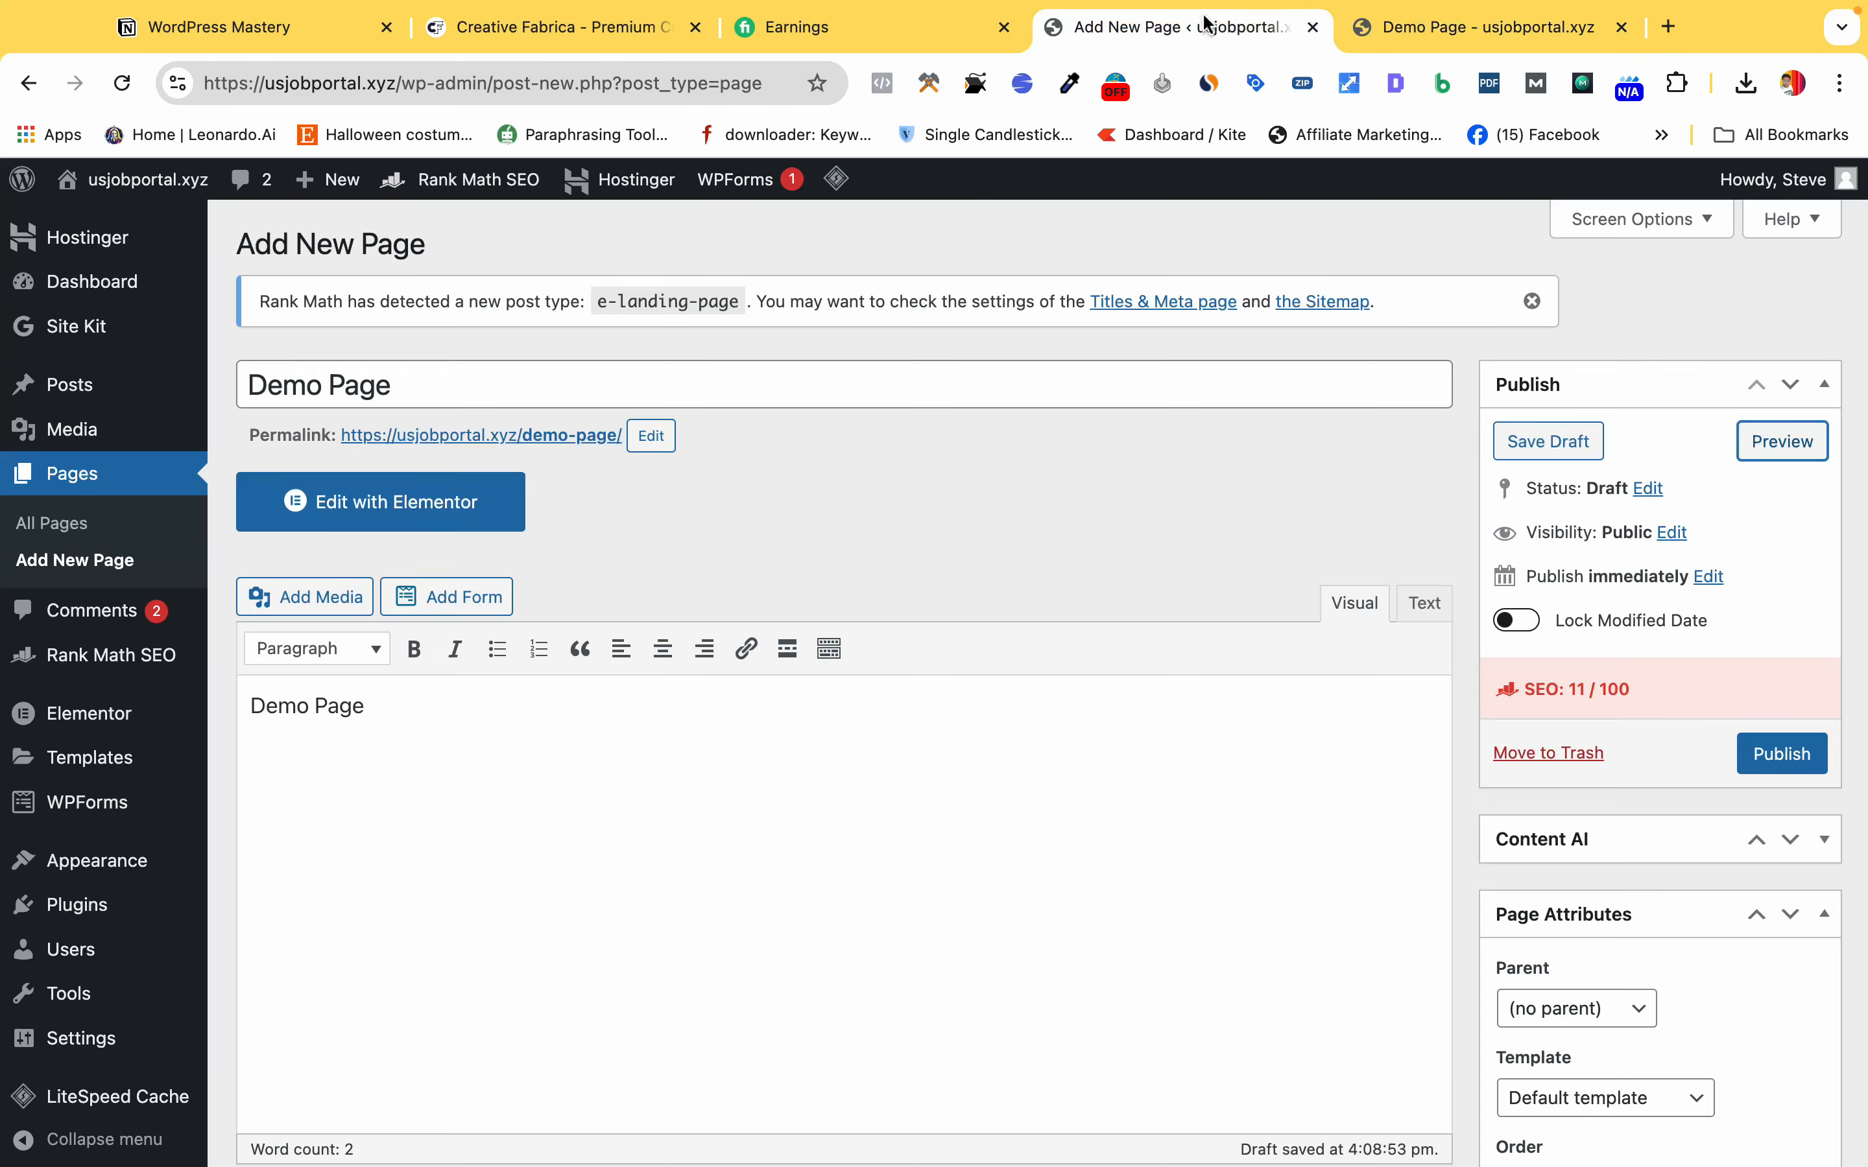
Open Demo Page for editing with Elementor and delete the container holding the "Demo Page" body text.
click(453, 515)
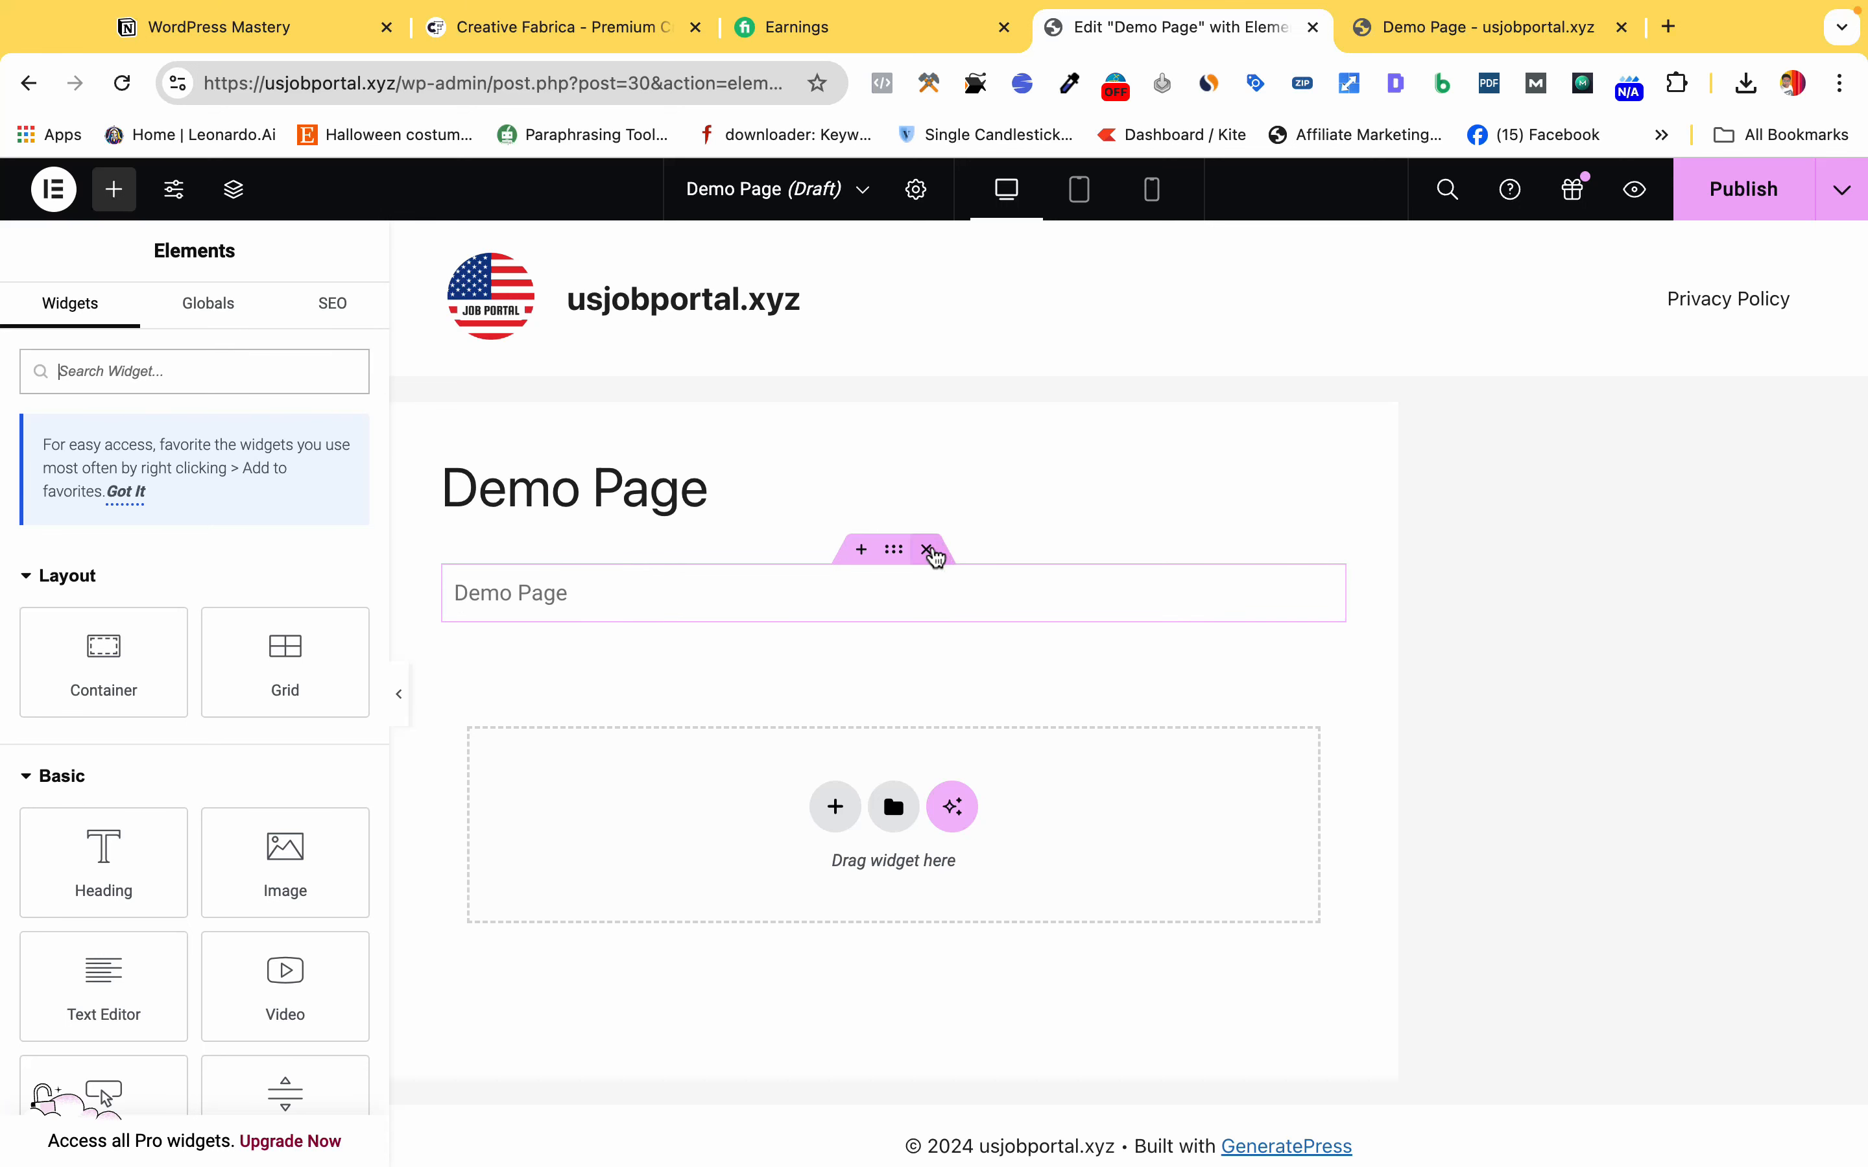
click(935, 547)
click(691, 489)
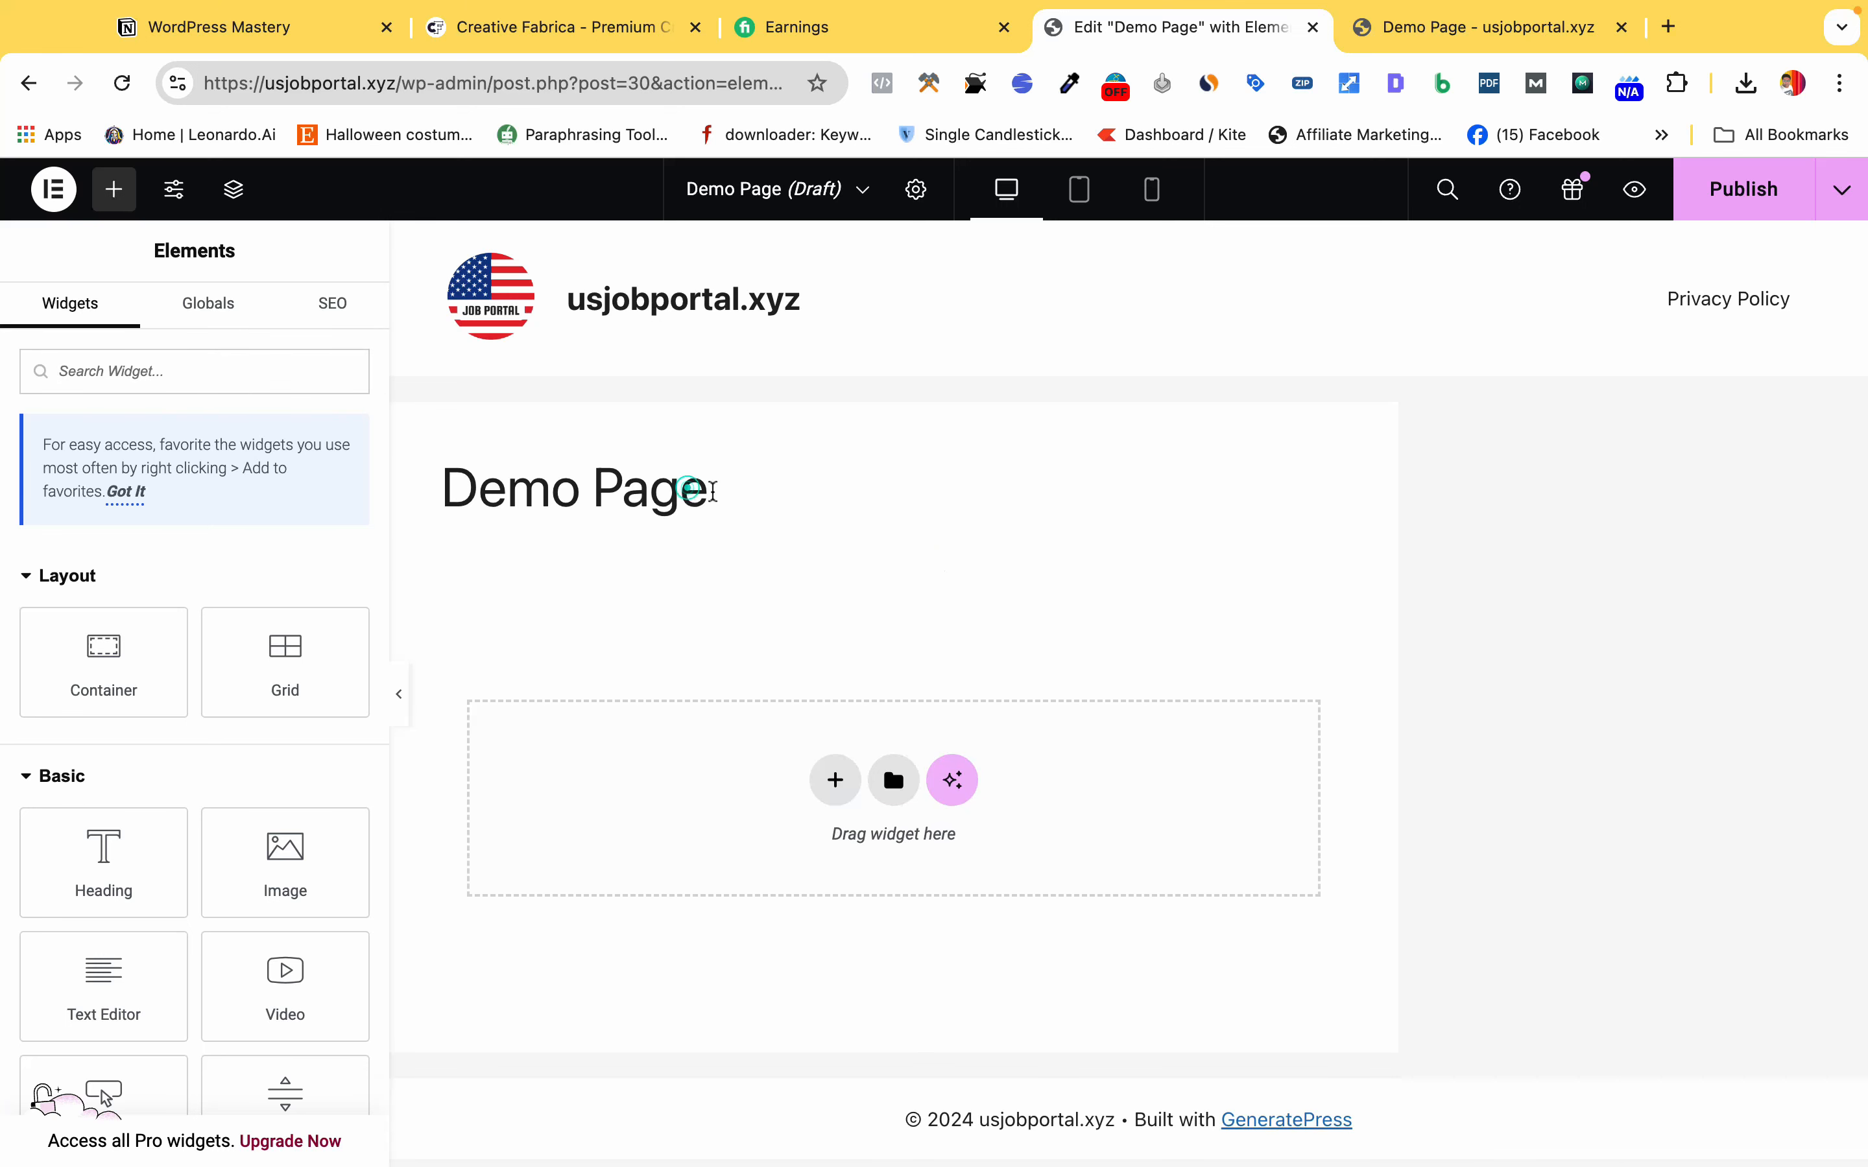
click(929, 592)
Add a Heading widget to the empty widget area below the page title and select its placeholder text.
drag(129, 854, 874, 775)
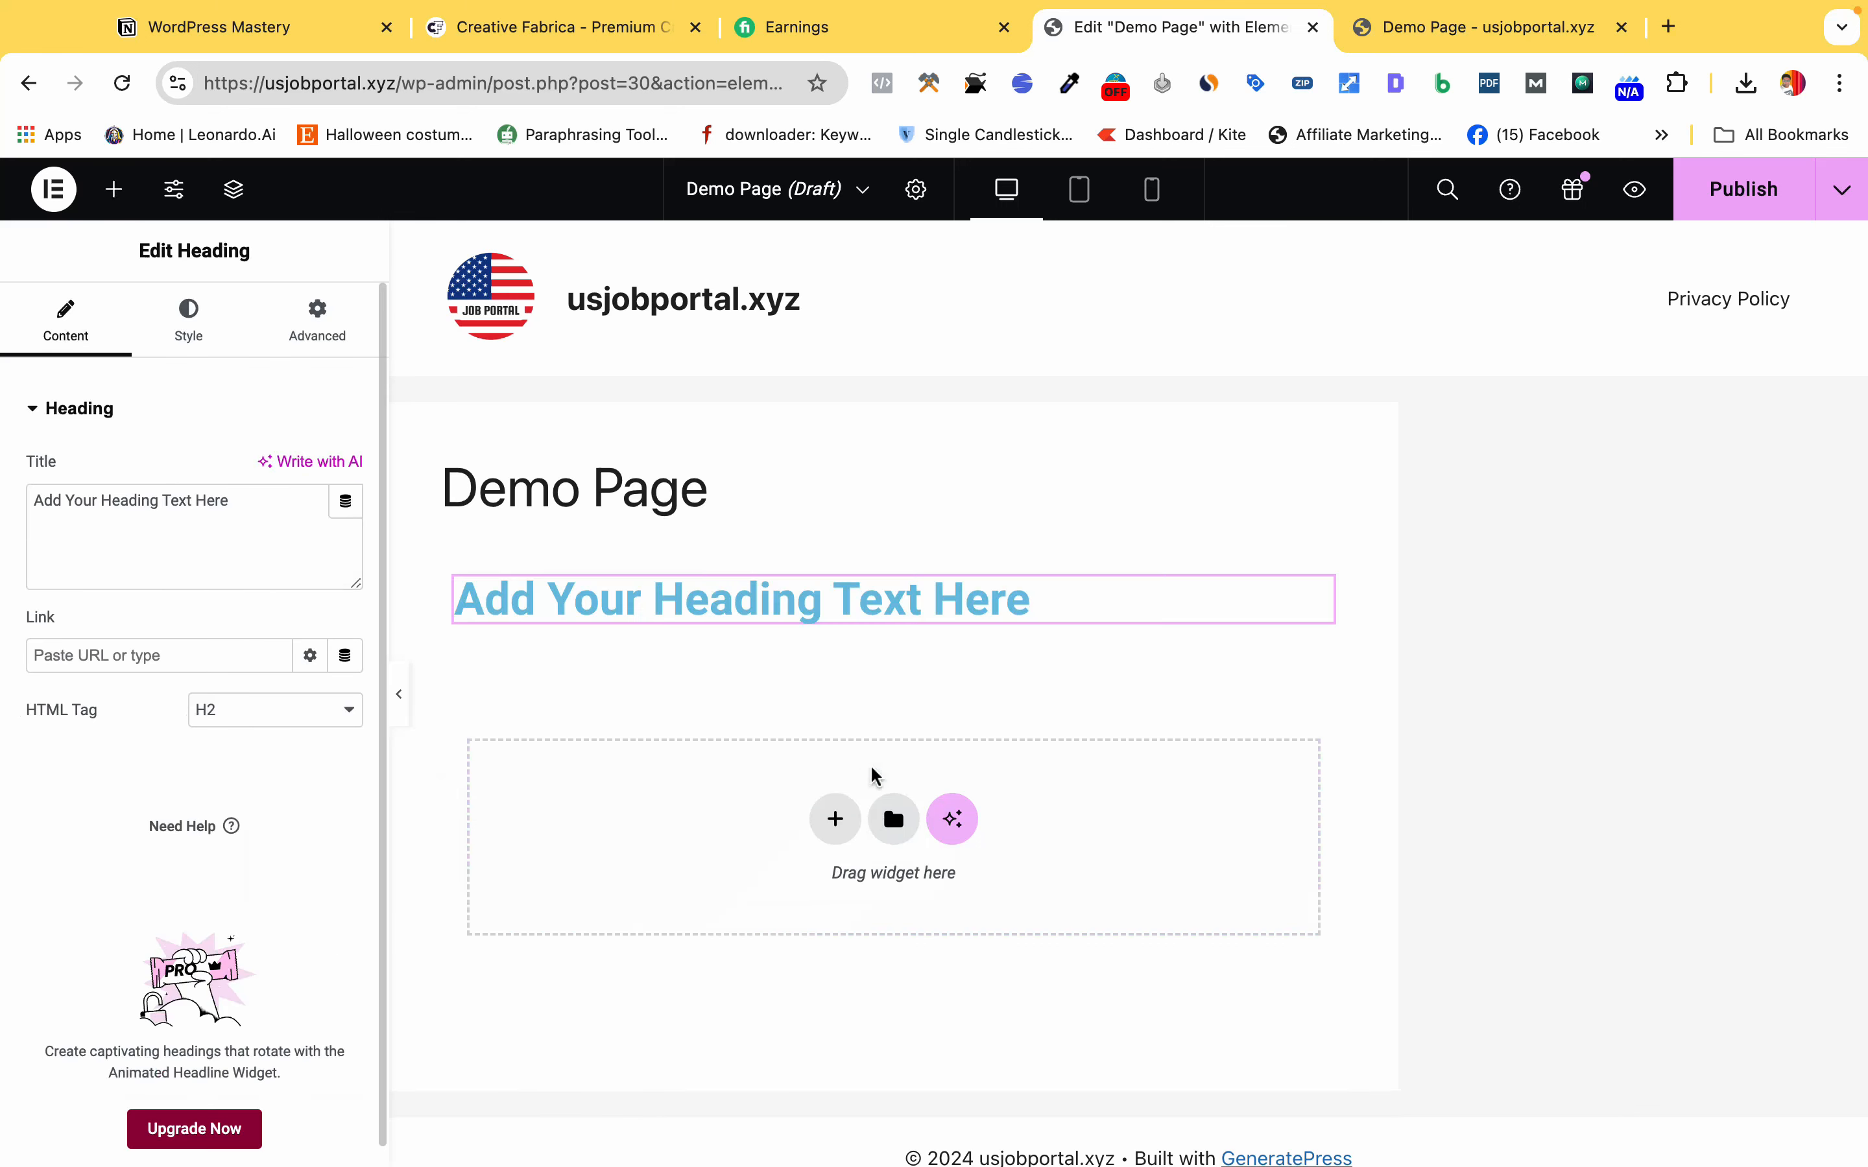
click(679, 596)
triple_click(679, 595)
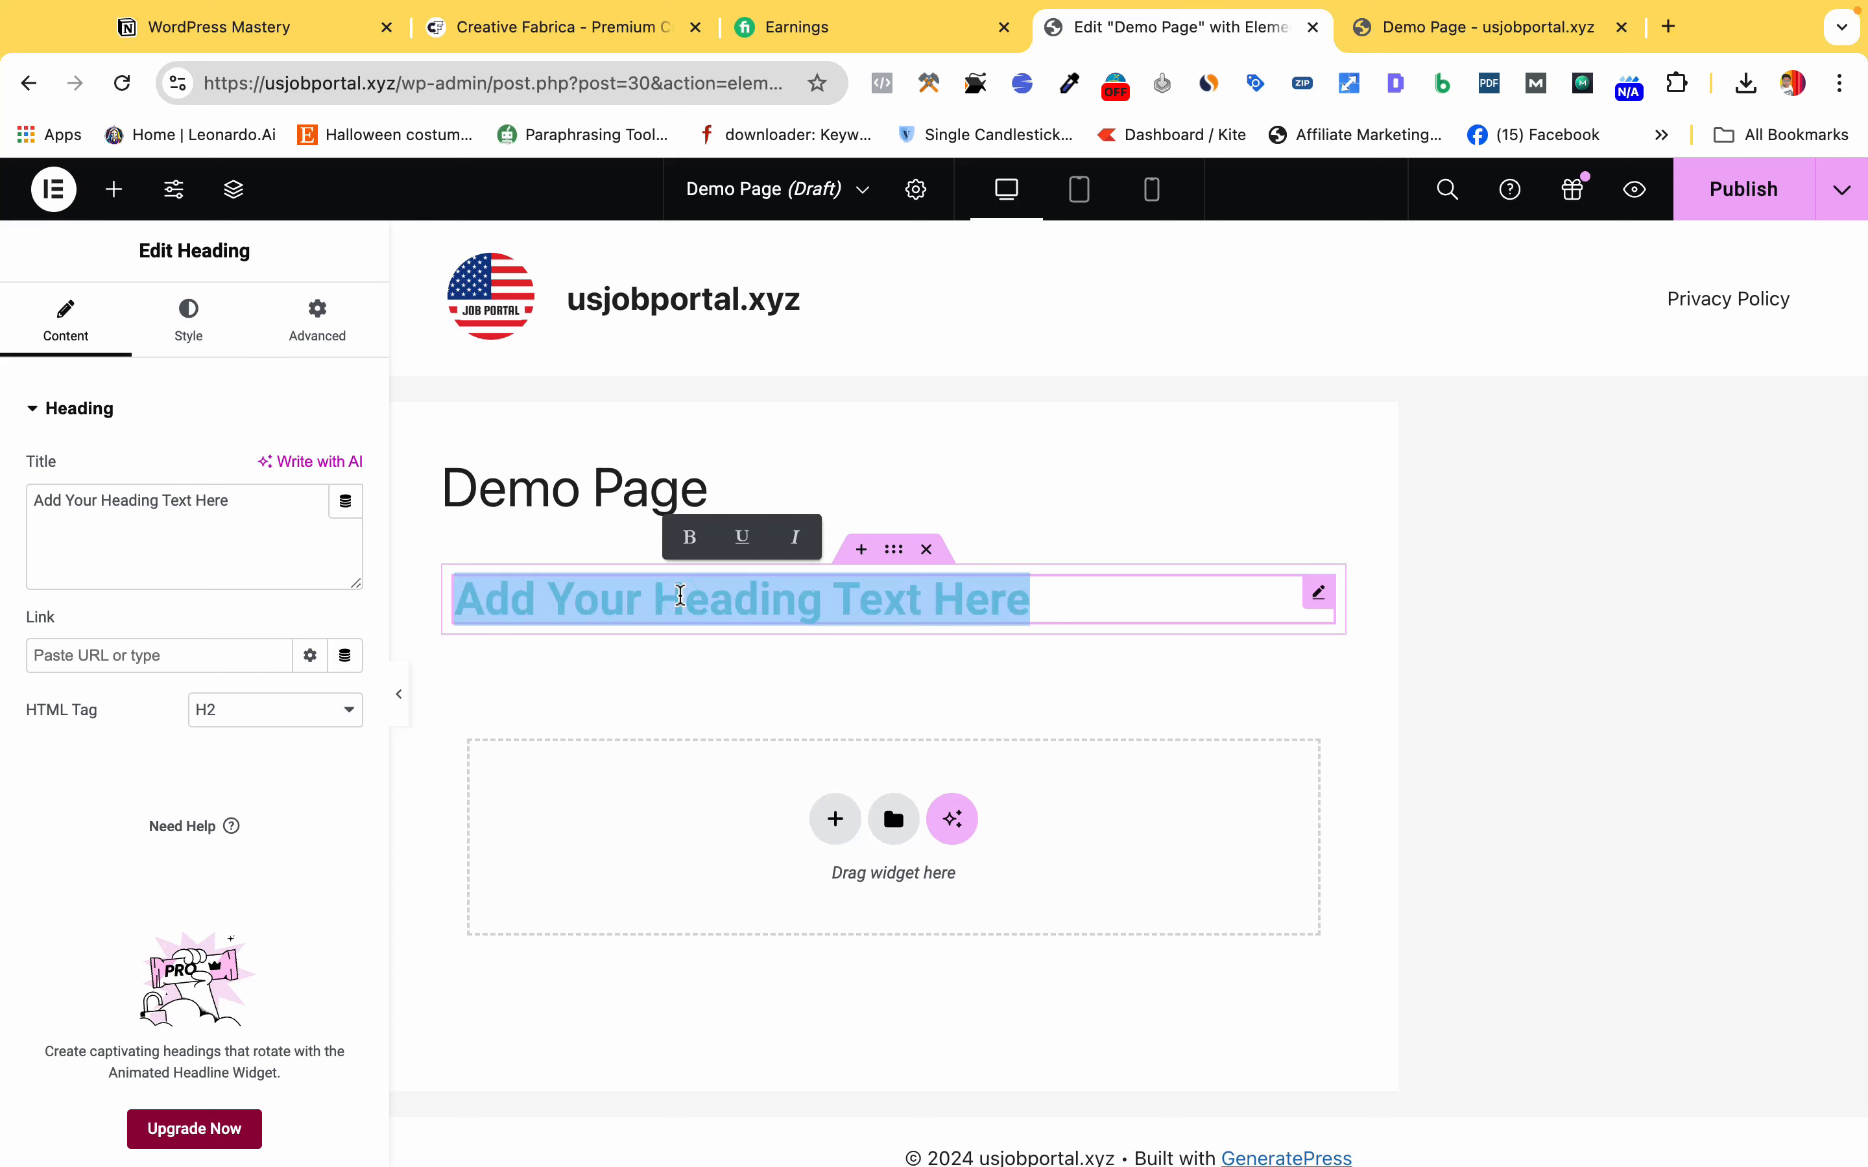
drag(1038, 583, 512, 608)
triple_click(512, 605)
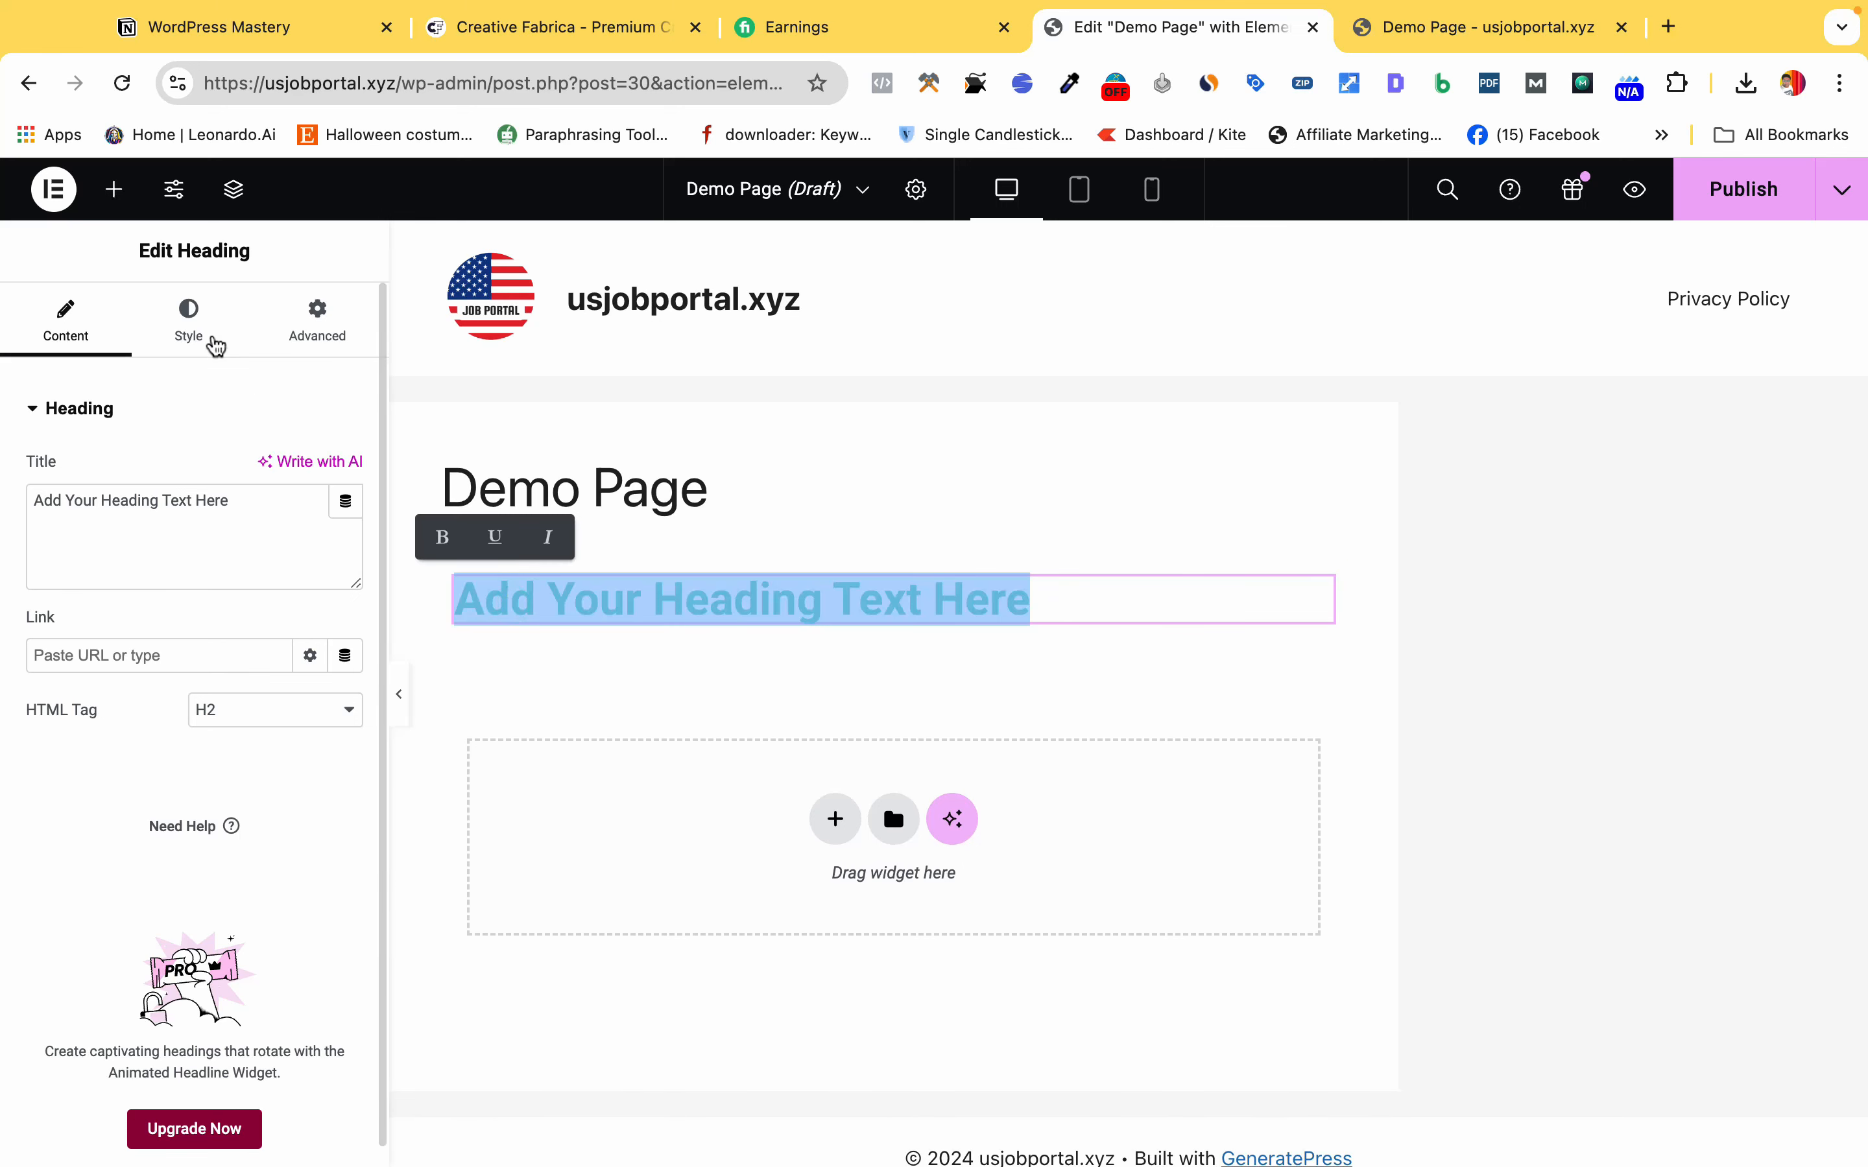
Set the heading's text color to red #FF0046 in its style settings and close the color picker.
click(188, 320)
click(345, 523)
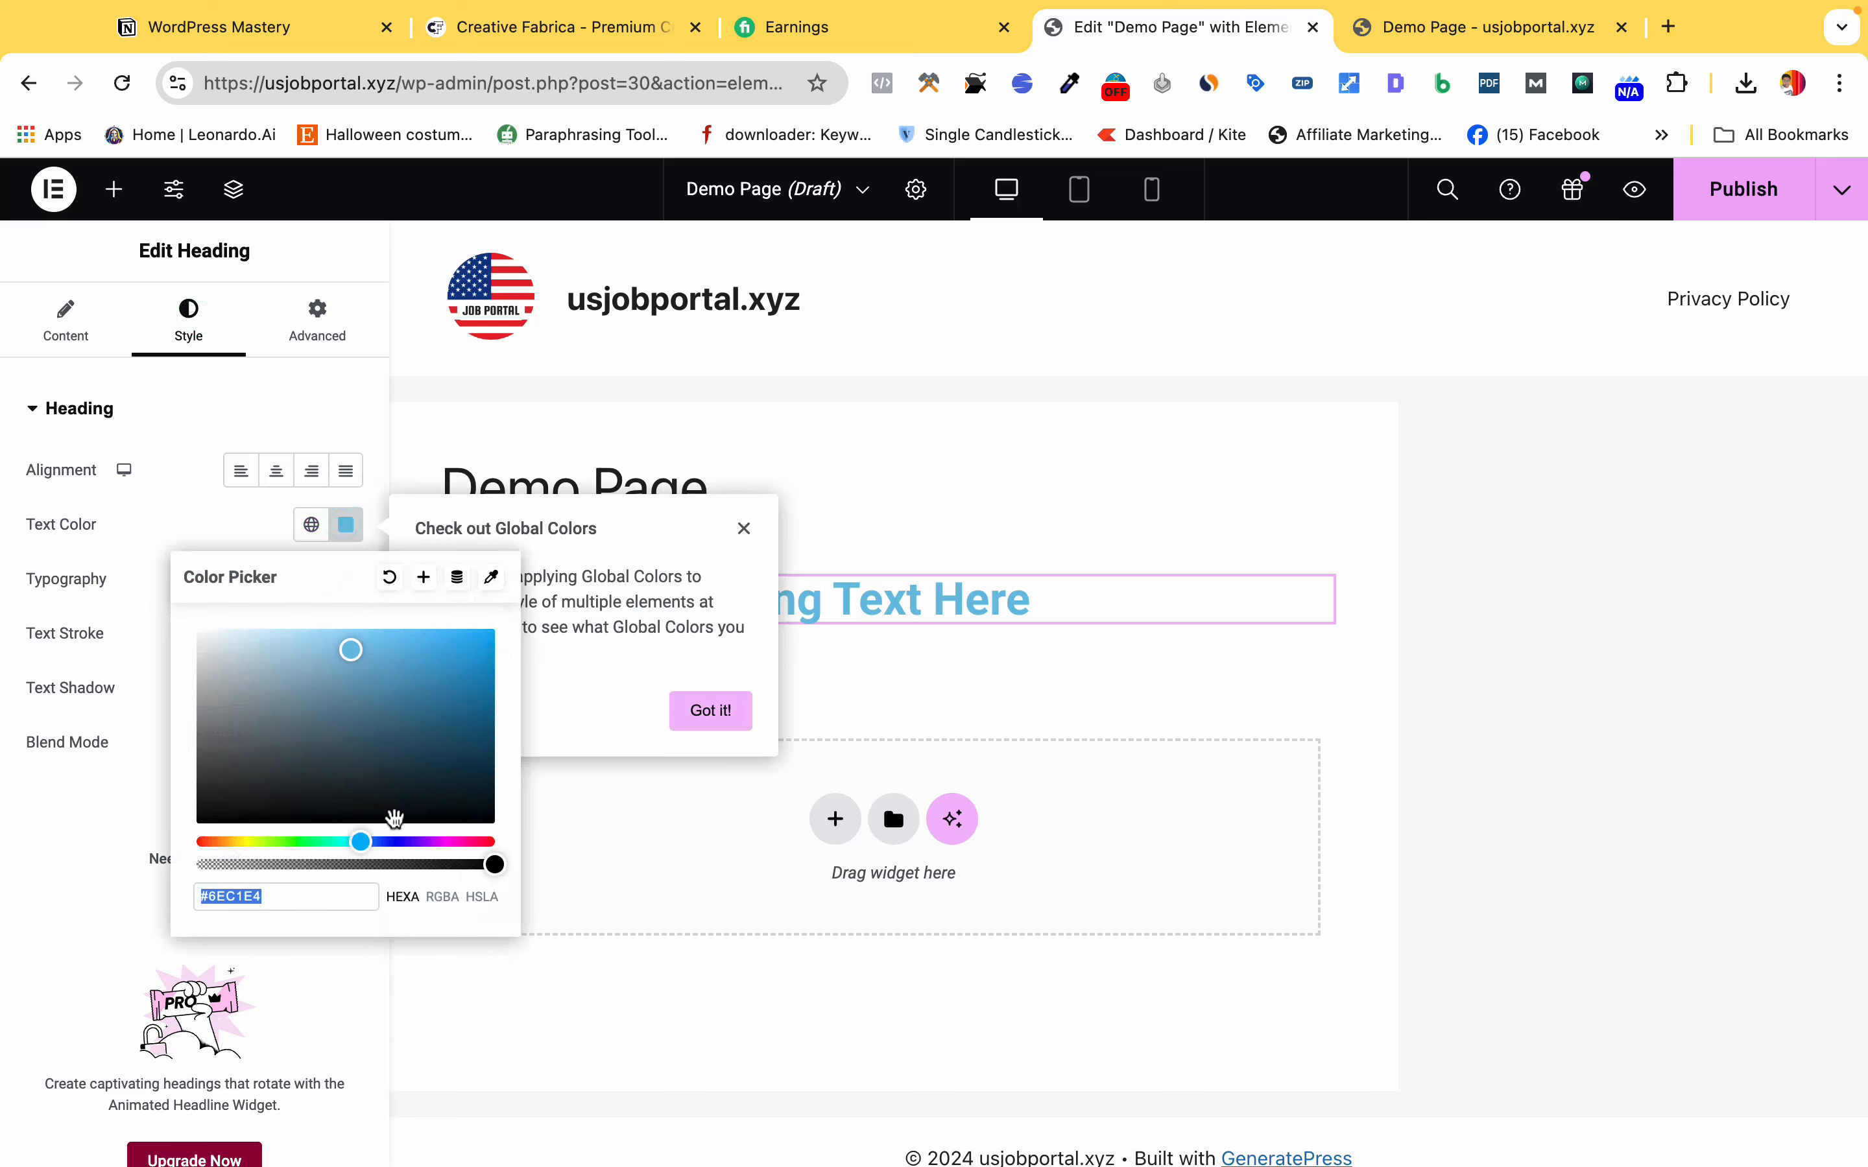
click(481, 842)
click(463, 680)
drag(478, 644, 498, 609)
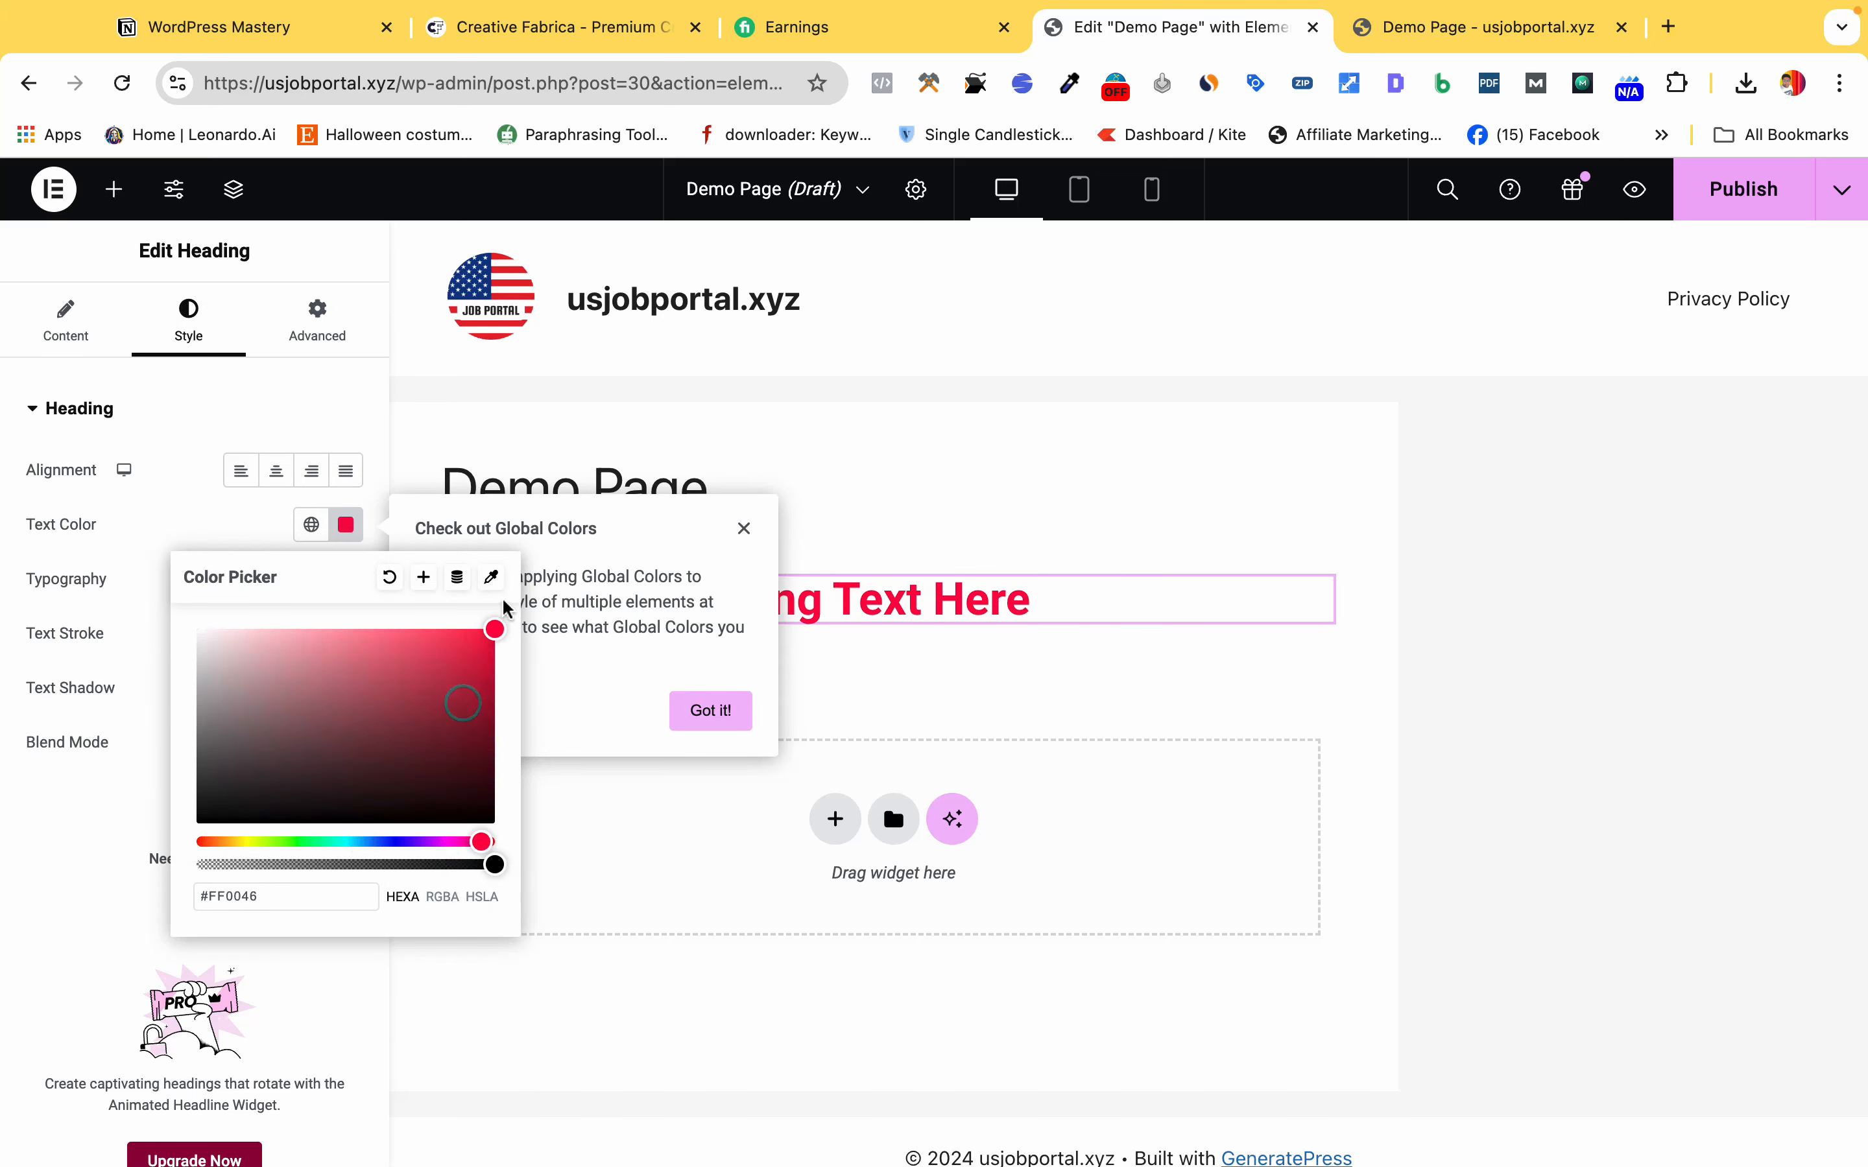
click(425, 425)
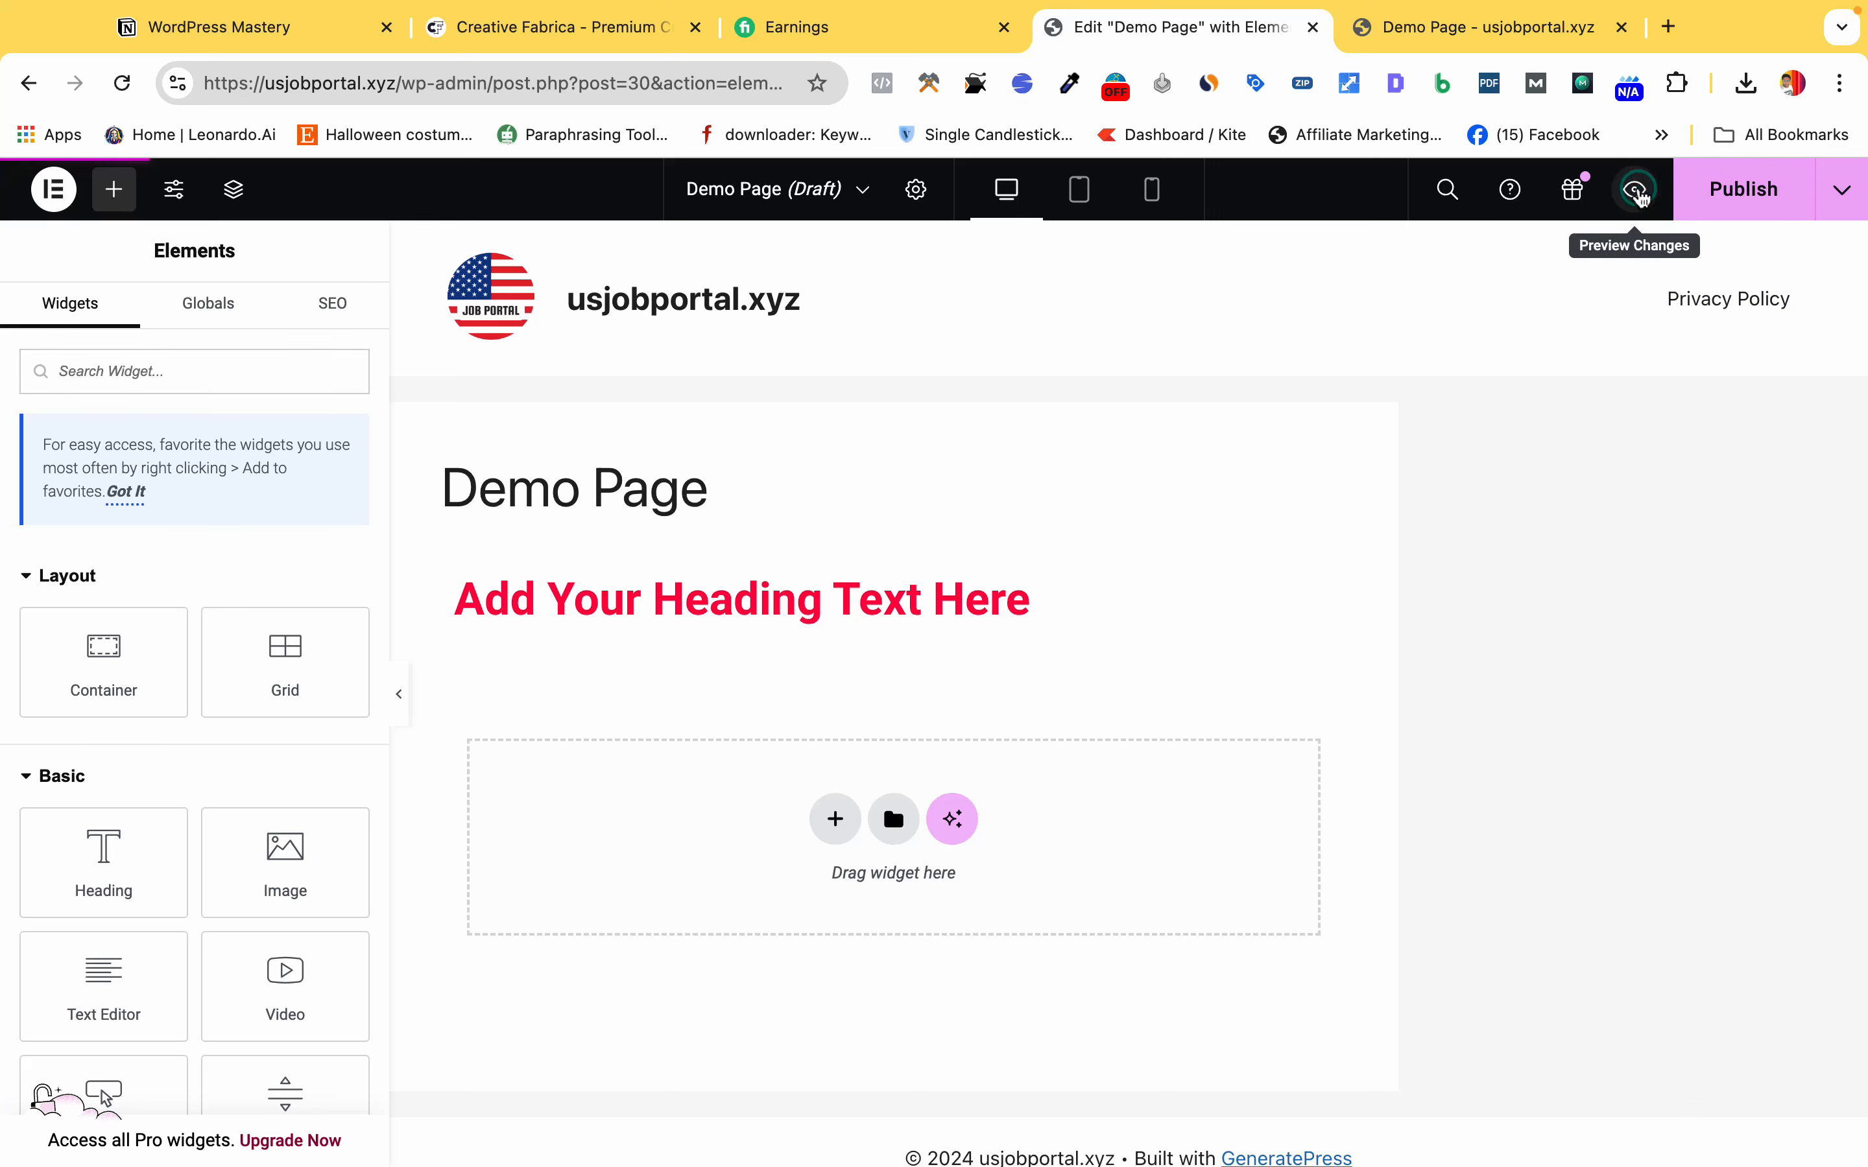
Preview the changes to check the styled heading on the page, and return to the Elementor editor.
click(1636, 191)
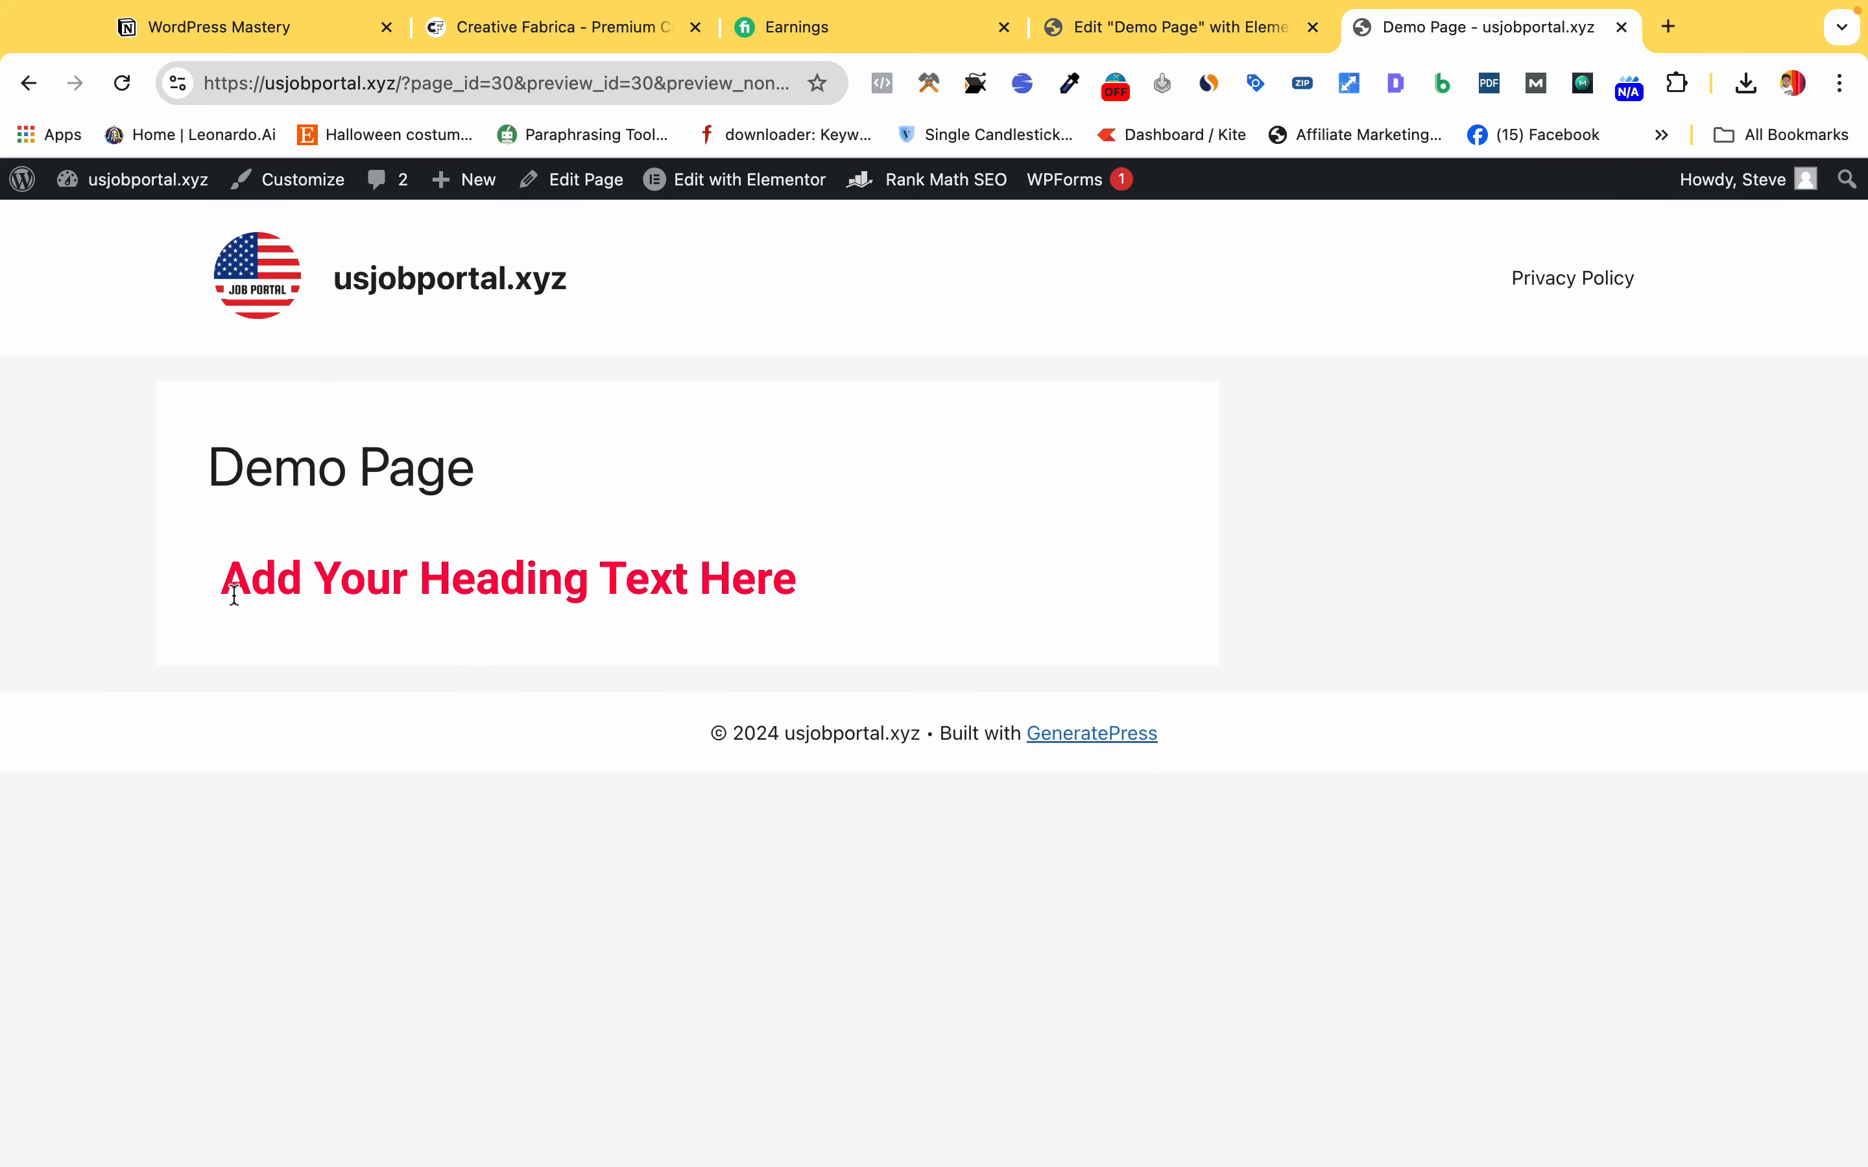
drag(234, 594, 884, 590)
click(1204, 25)
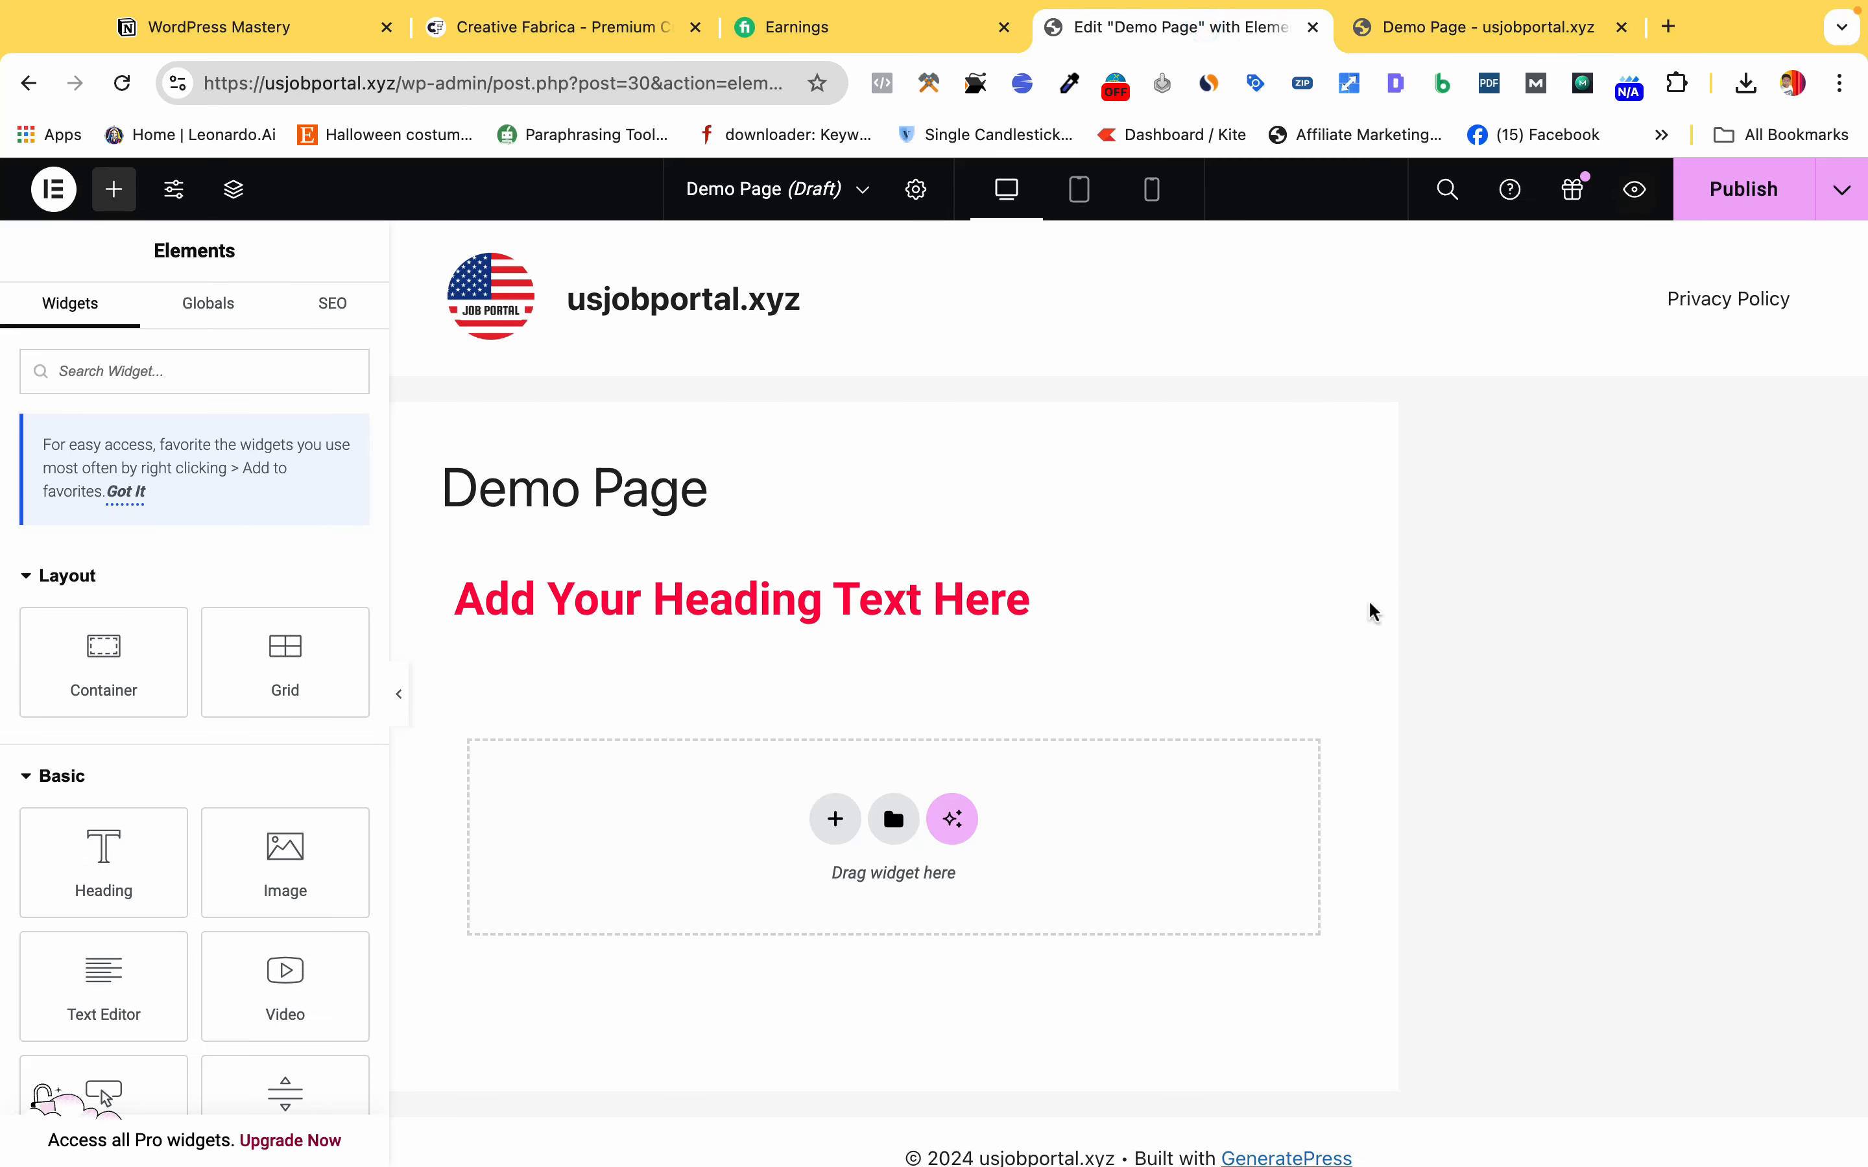